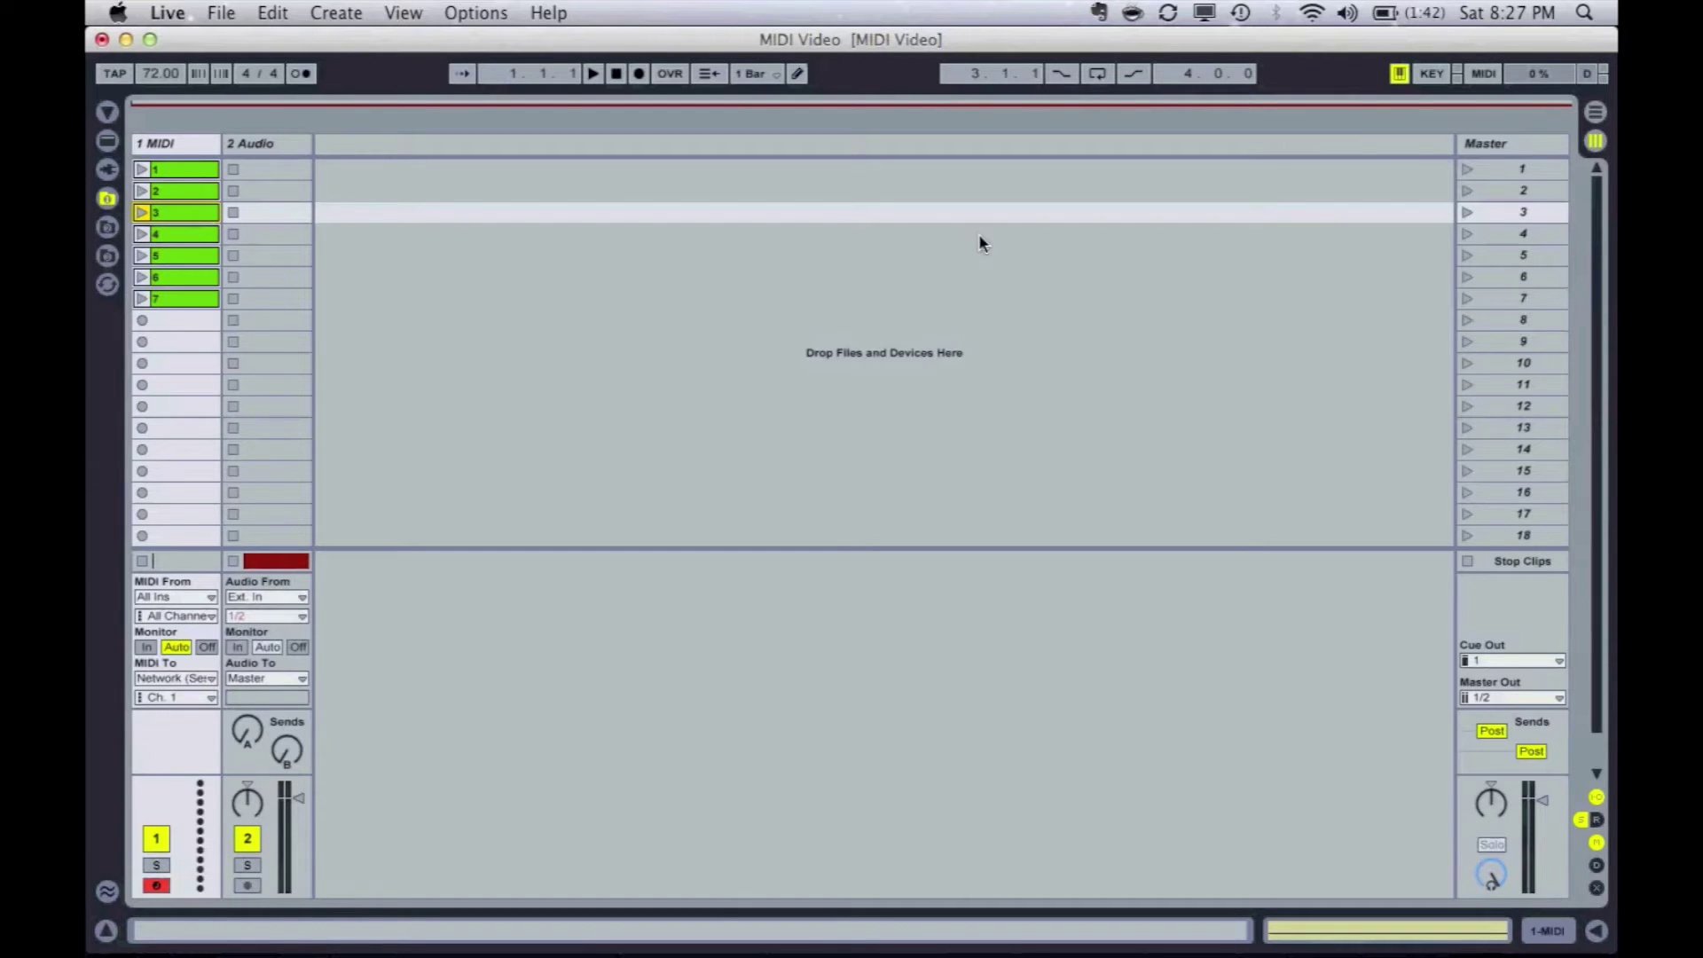
# Launch Audio MIDI Setup through a Spotlight search for 'midi'.
pyautogui.press('super+space')
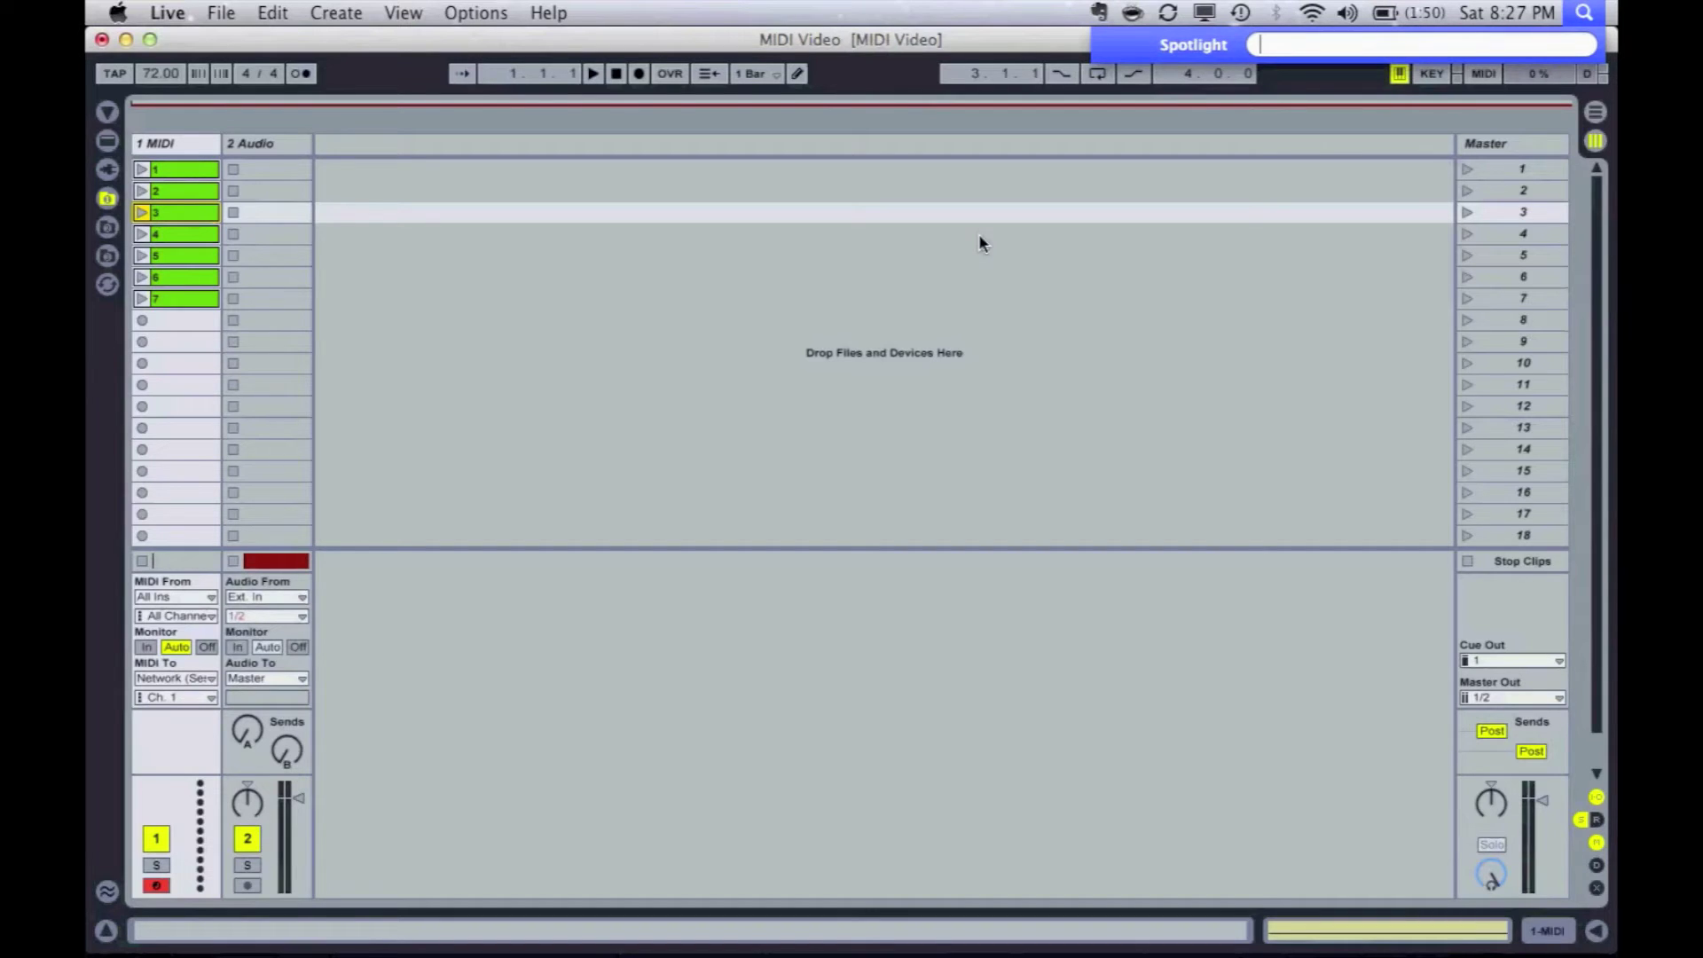
pyautogui.write('m')
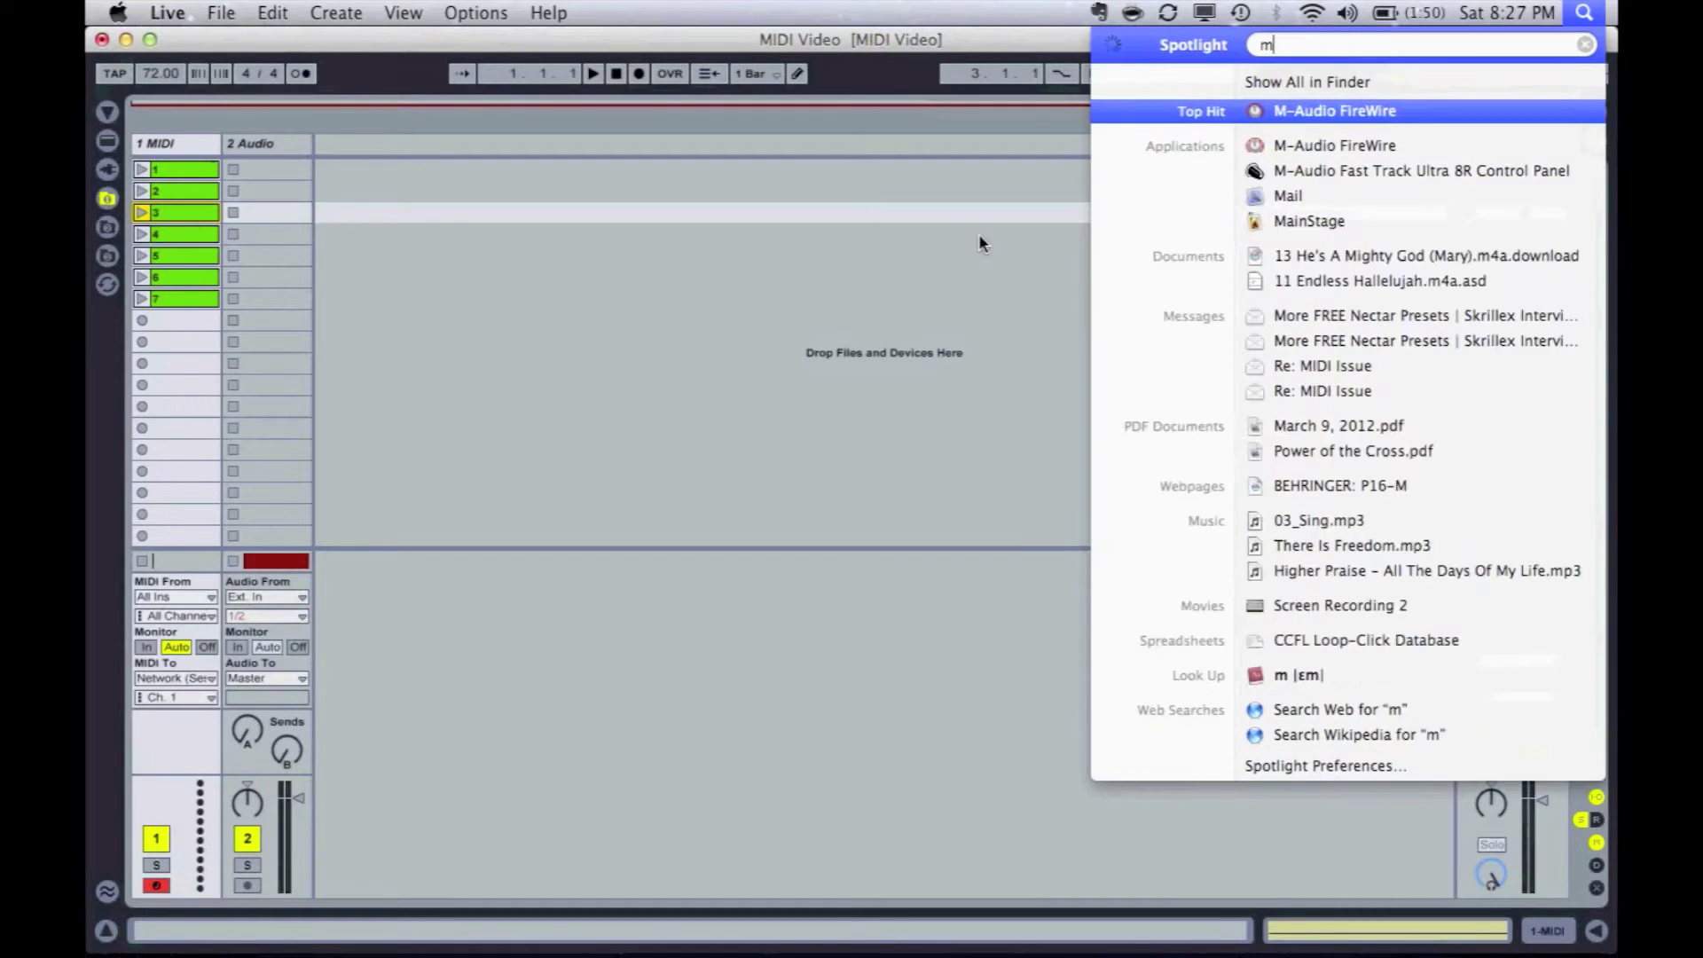
pyautogui.write('idi')
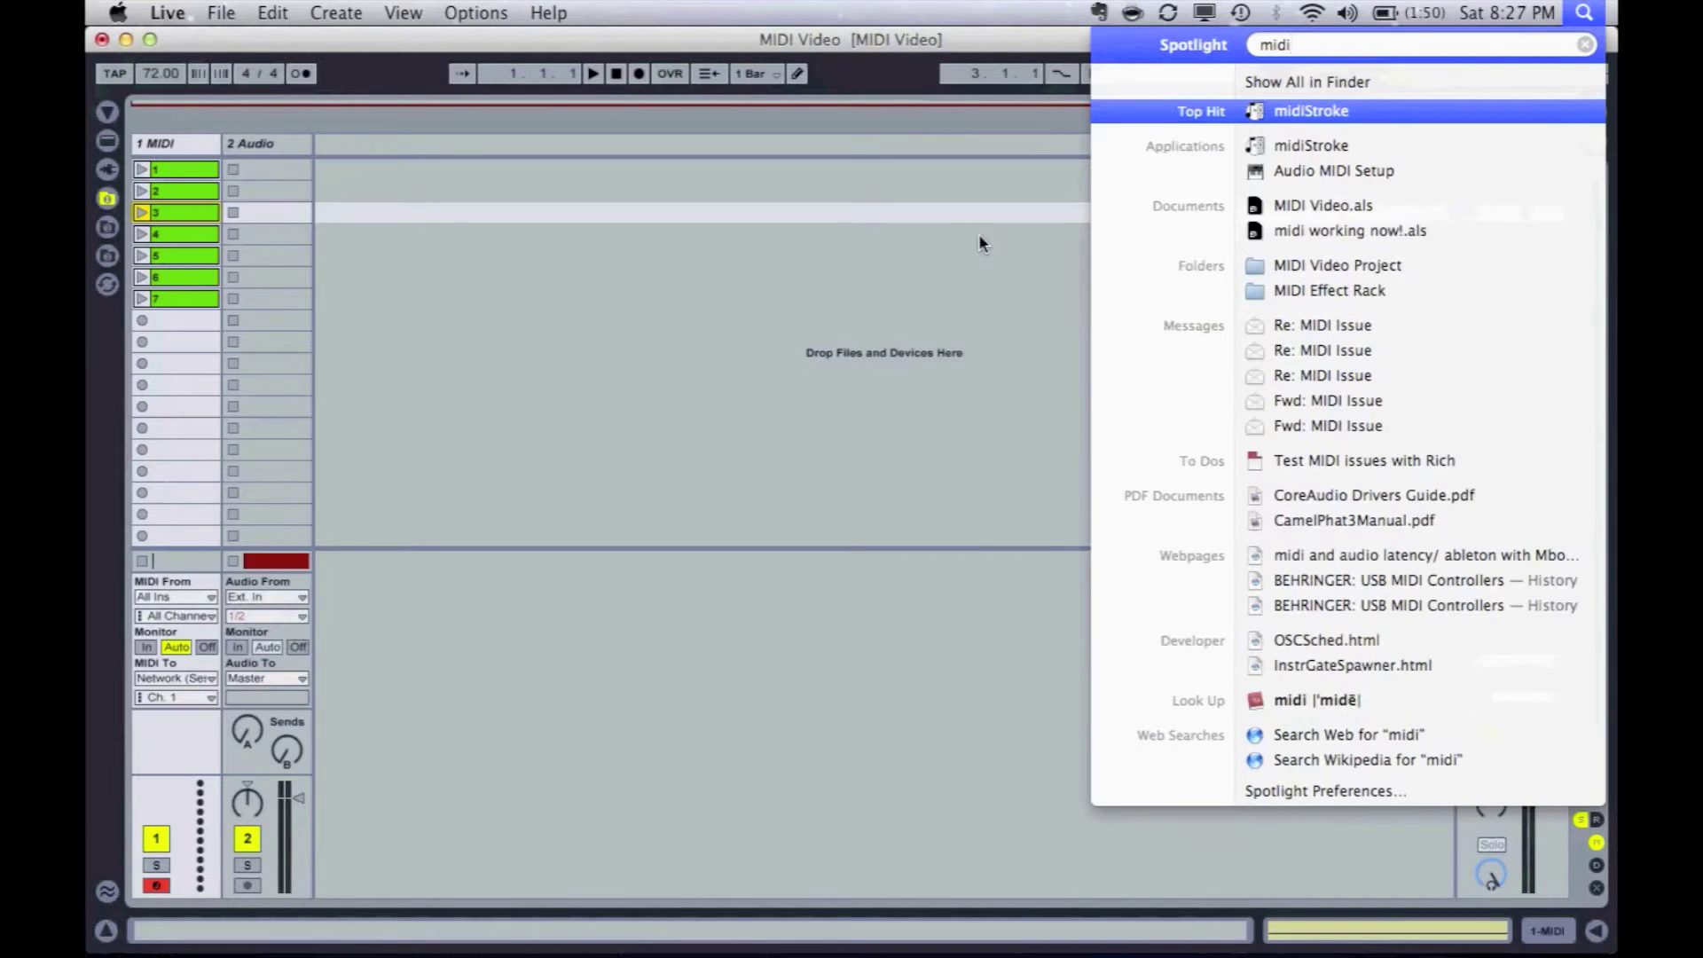
pyautogui.press('Down')
pyautogui.press('Down')
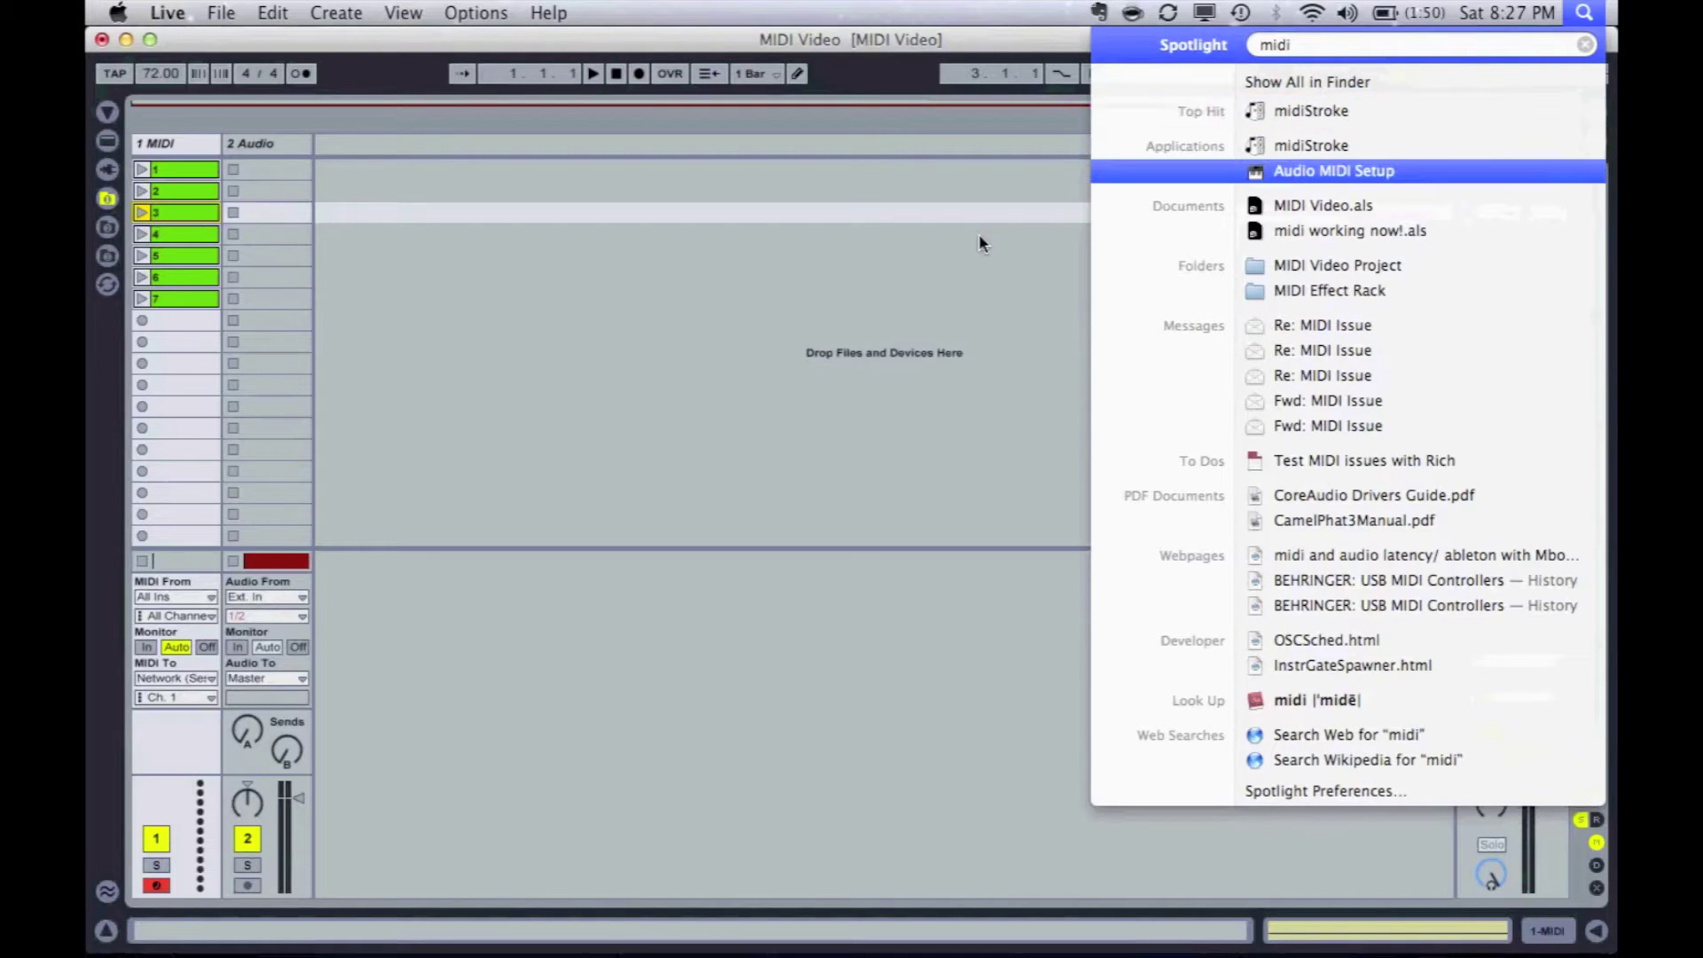
pyautogui.press('Return')
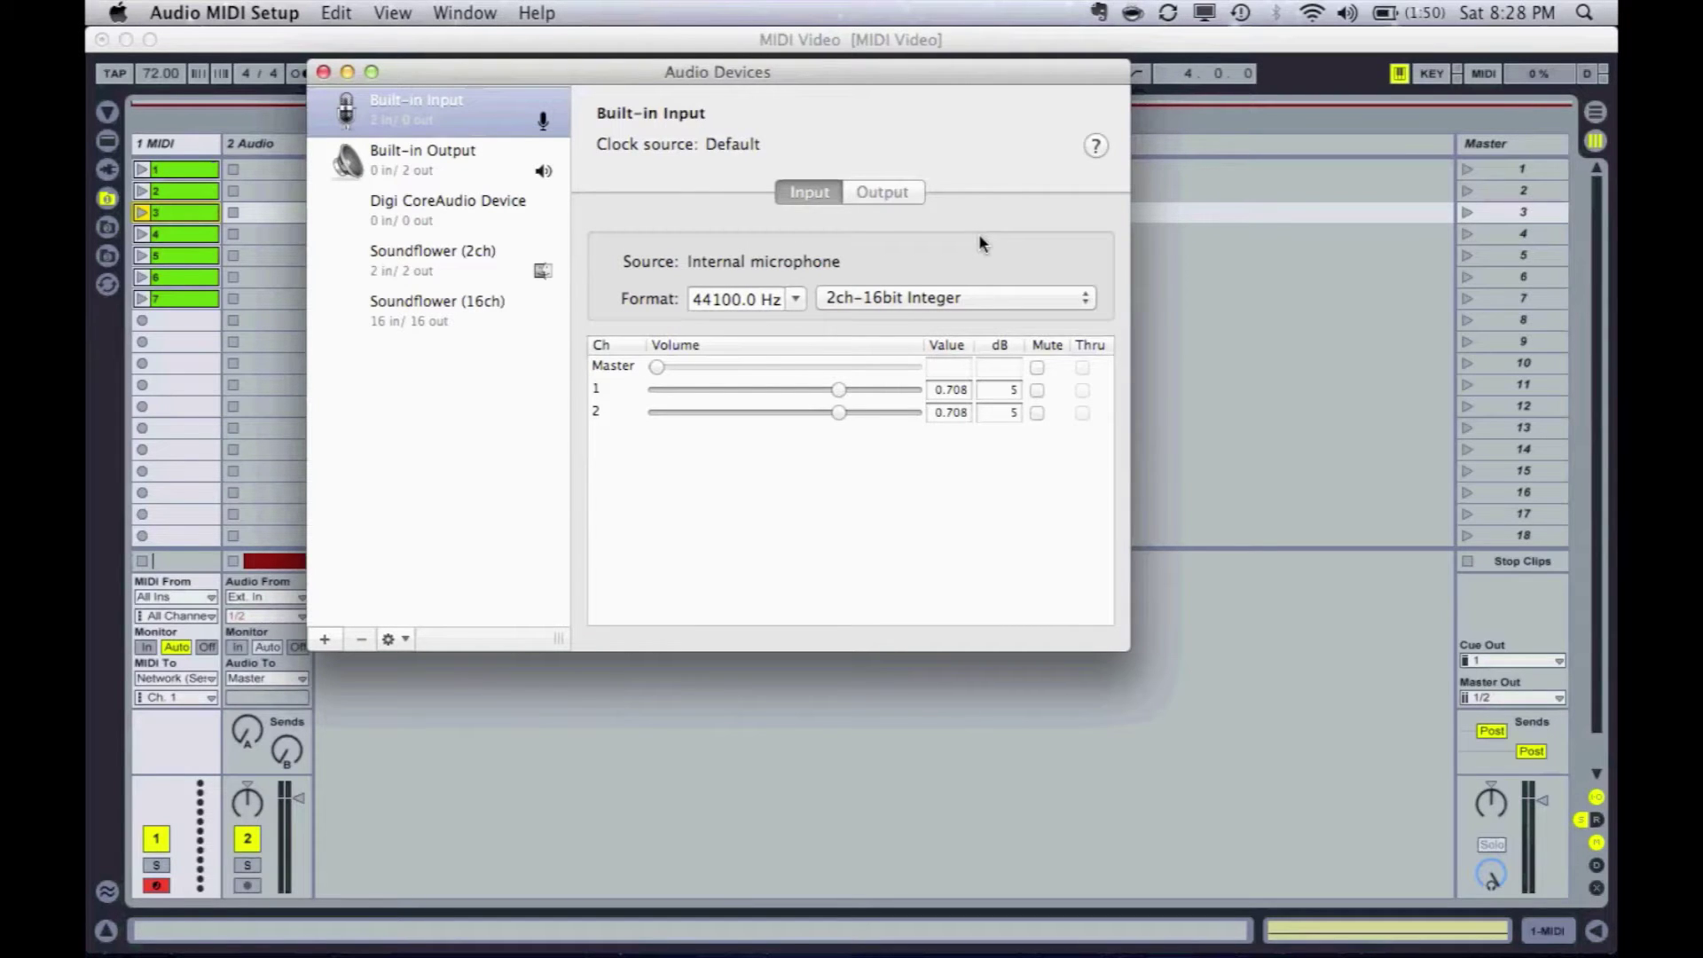
# Hide the Audio Devices window and show the MIDI Studio window in its place.
pyautogui.click(482, 18)
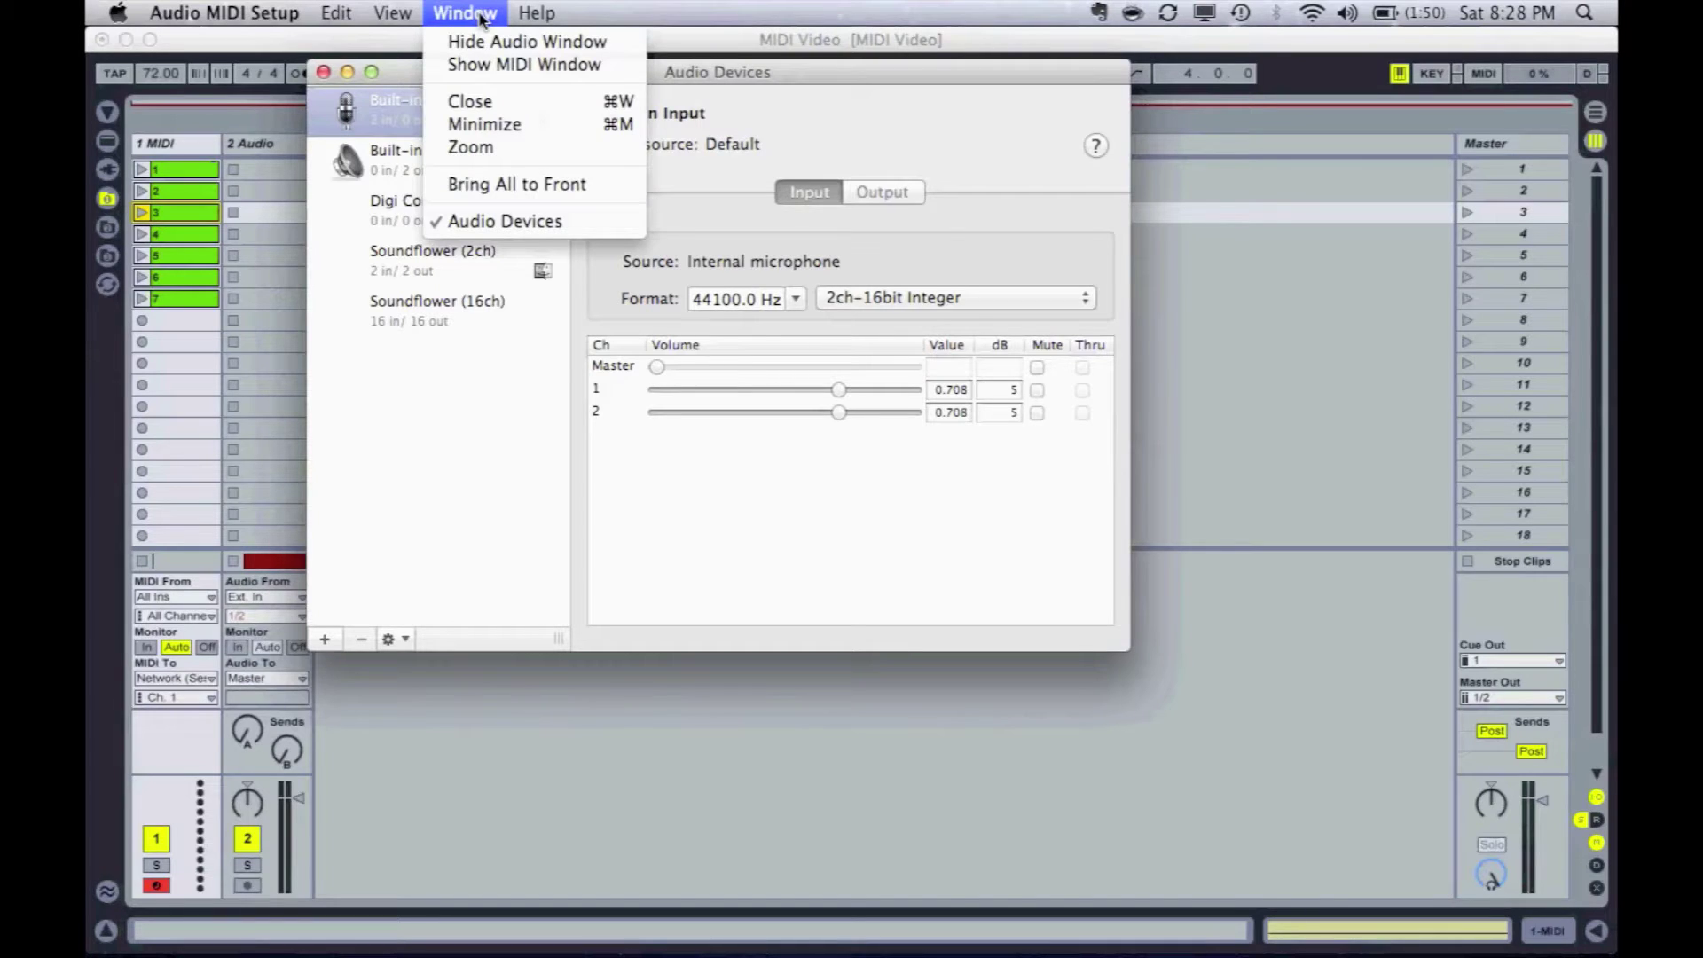
pyautogui.click(482, 44)
pyautogui.click(465, 13)
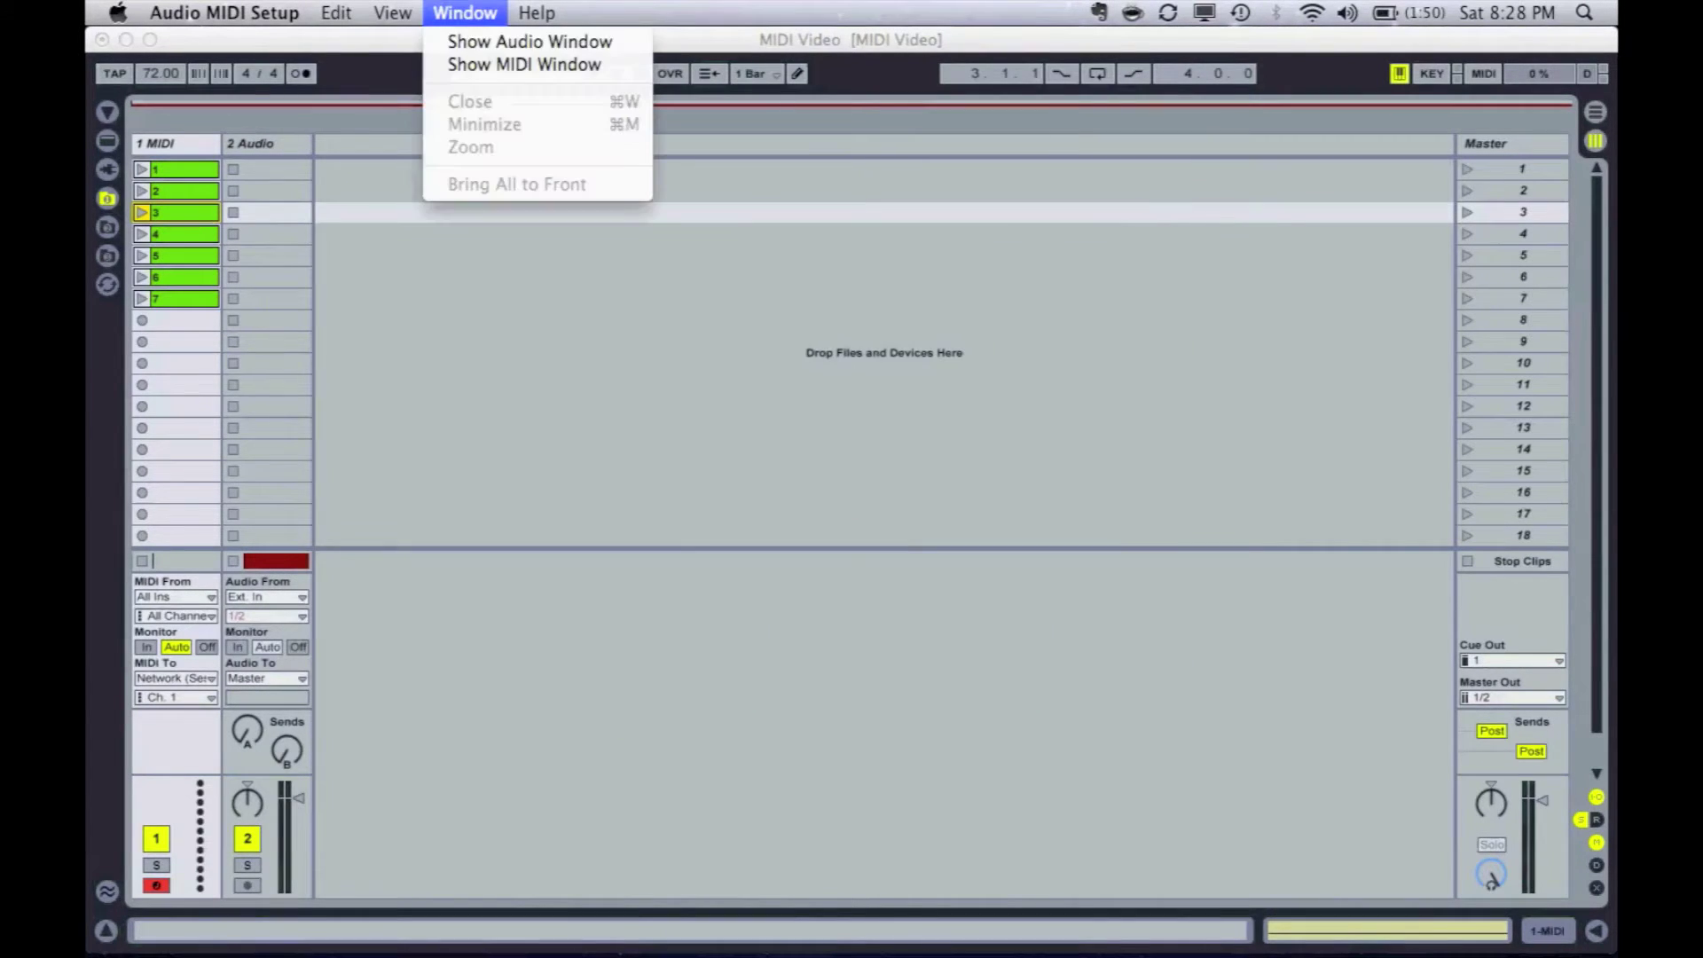
pyautogui.click(485, 67)
pyautogui.moveTo(913, 326); pyautogui.dragTo(848, 232)
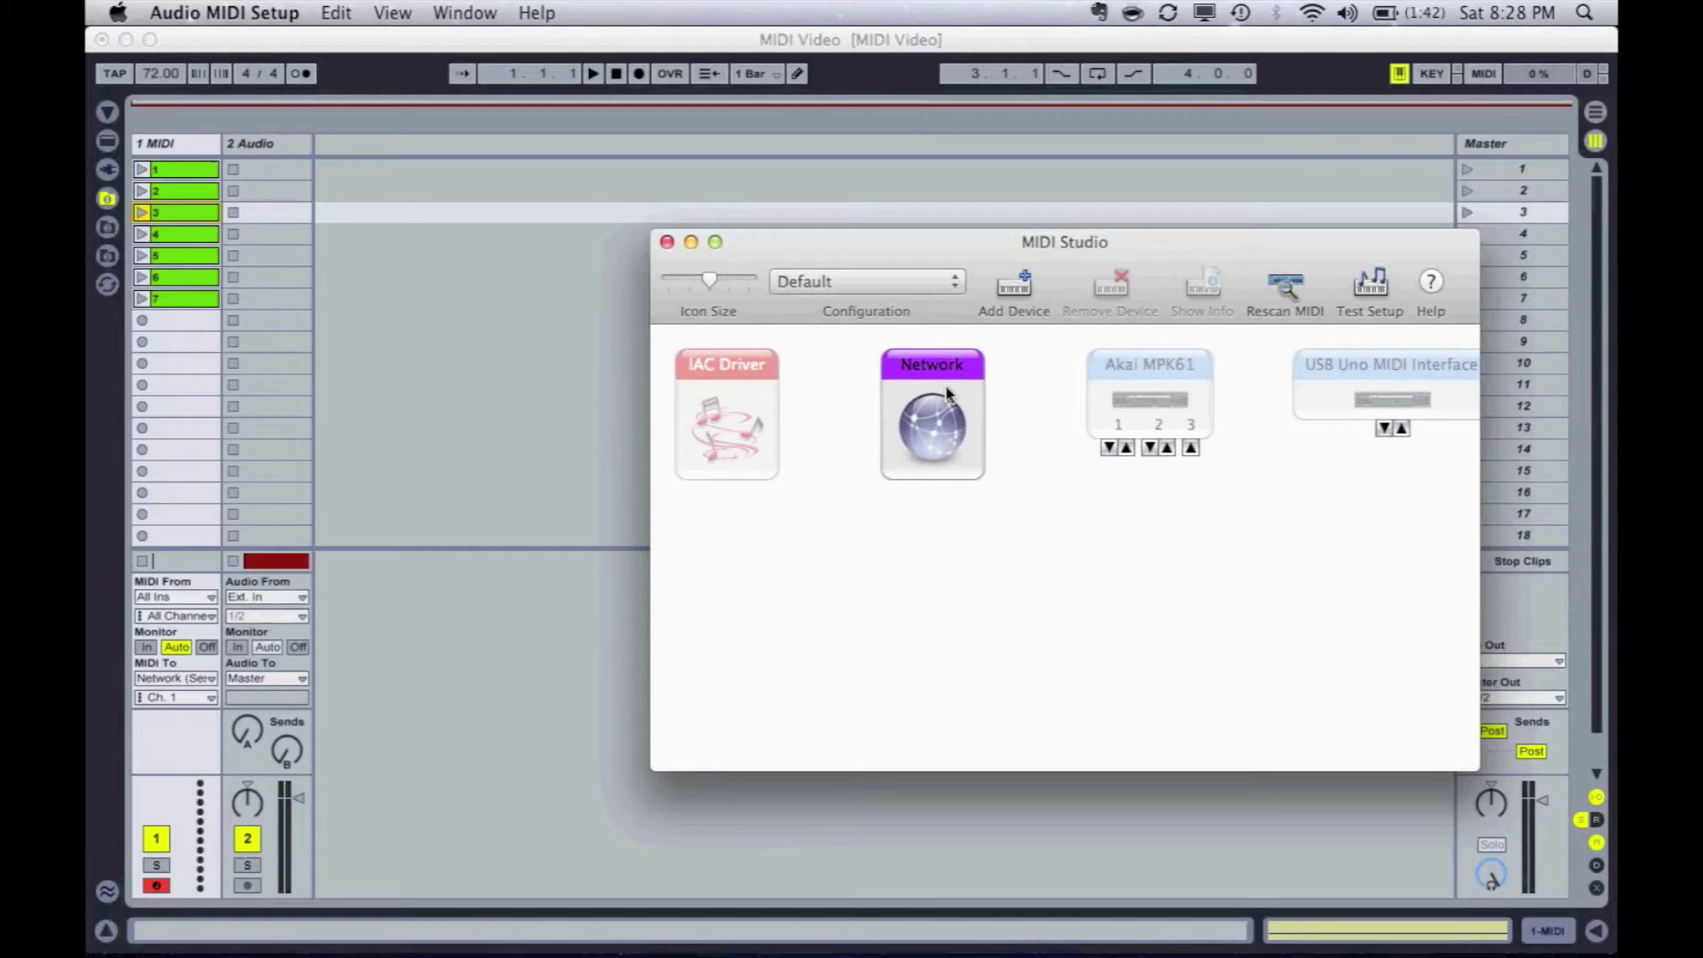
# Open the Network device's MIDI Network Setup and dismiss the lost-connection alert.
pyautogui.click(946, 391)
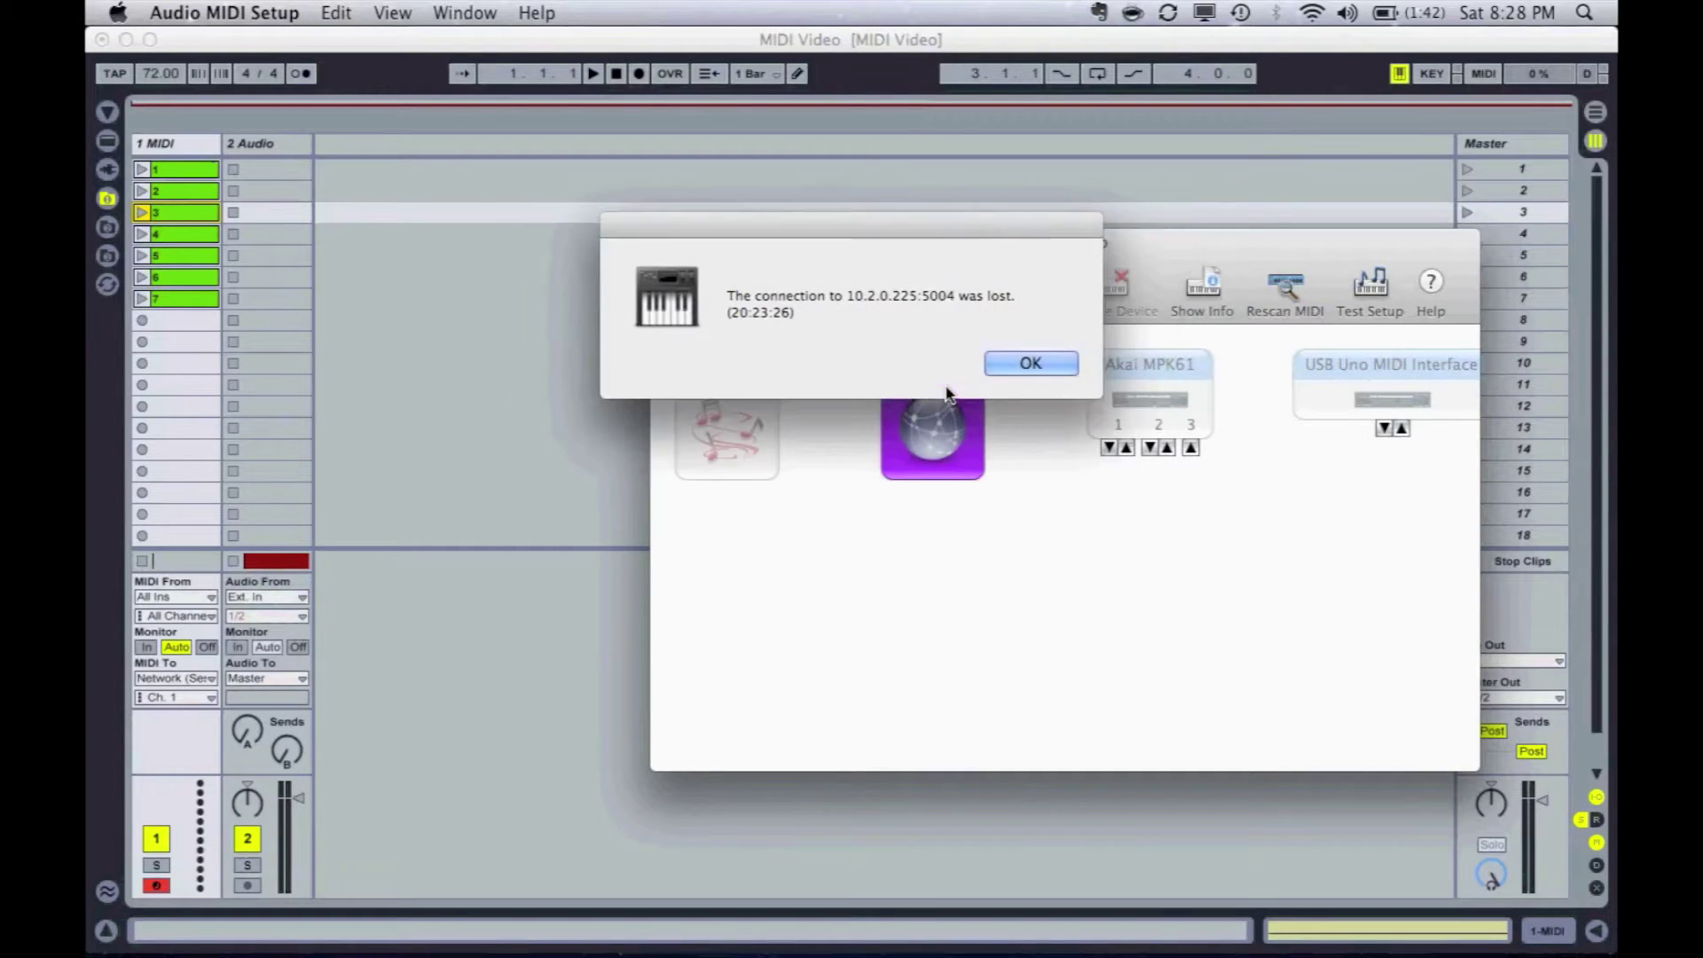
pyautogui.click(1013, 364)
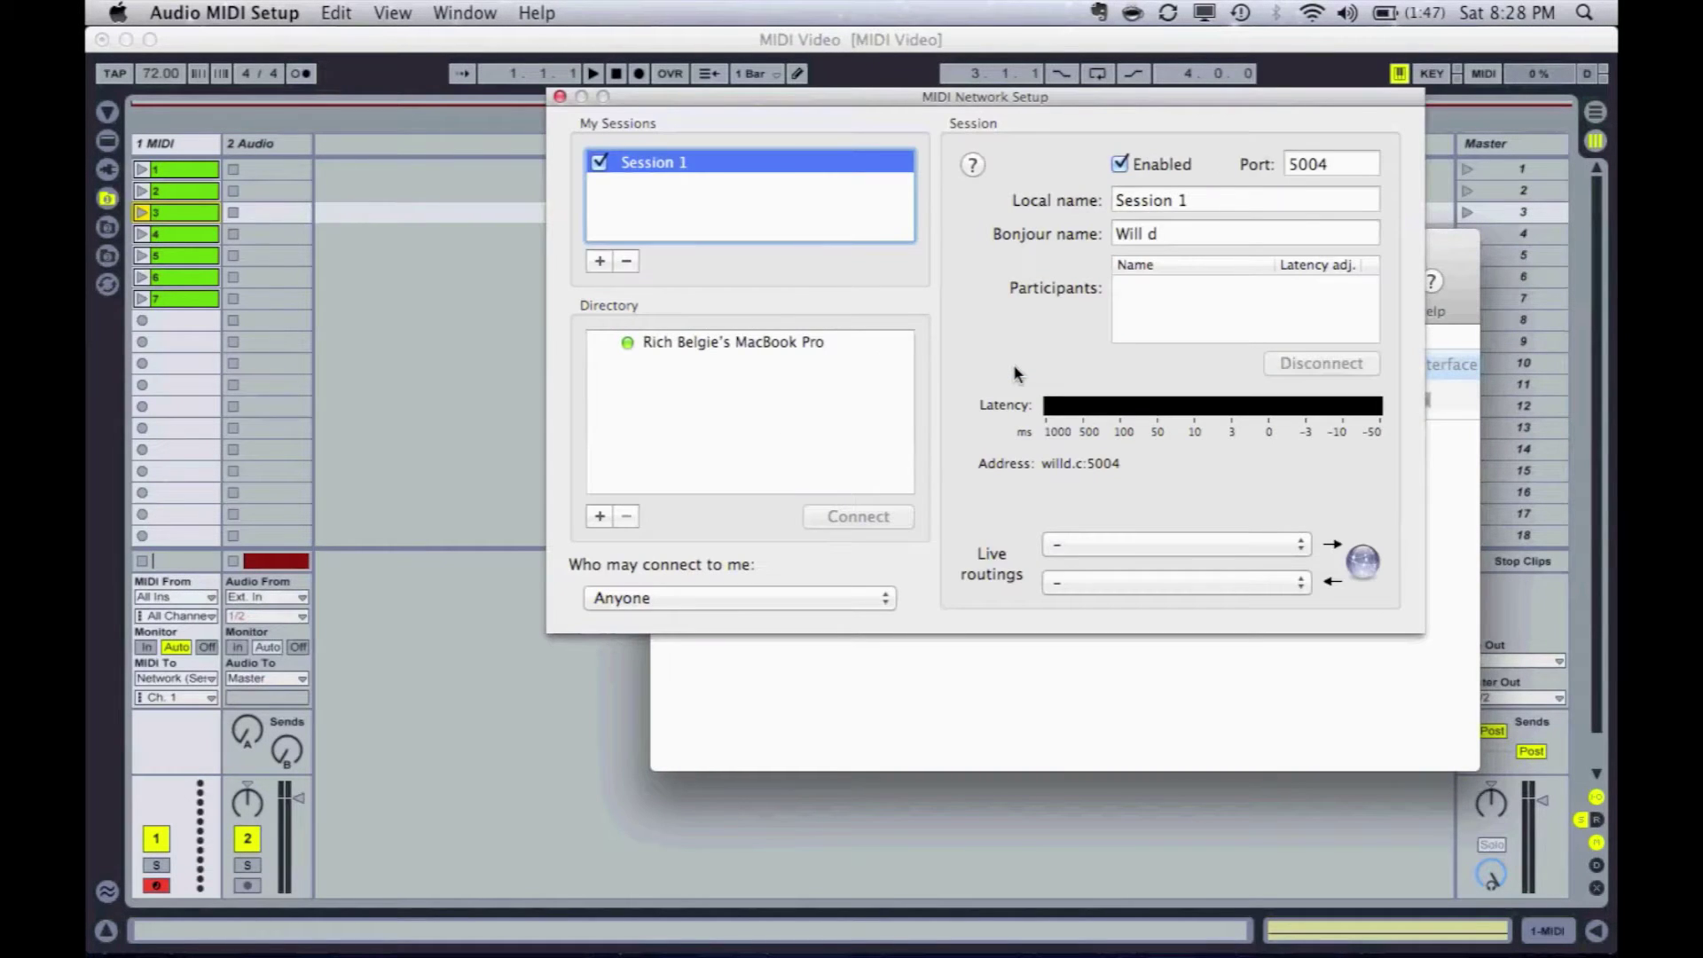
# Delete the old Session 1, then add and enable a new session on port 5004.
pyautogui.click(631, 261)
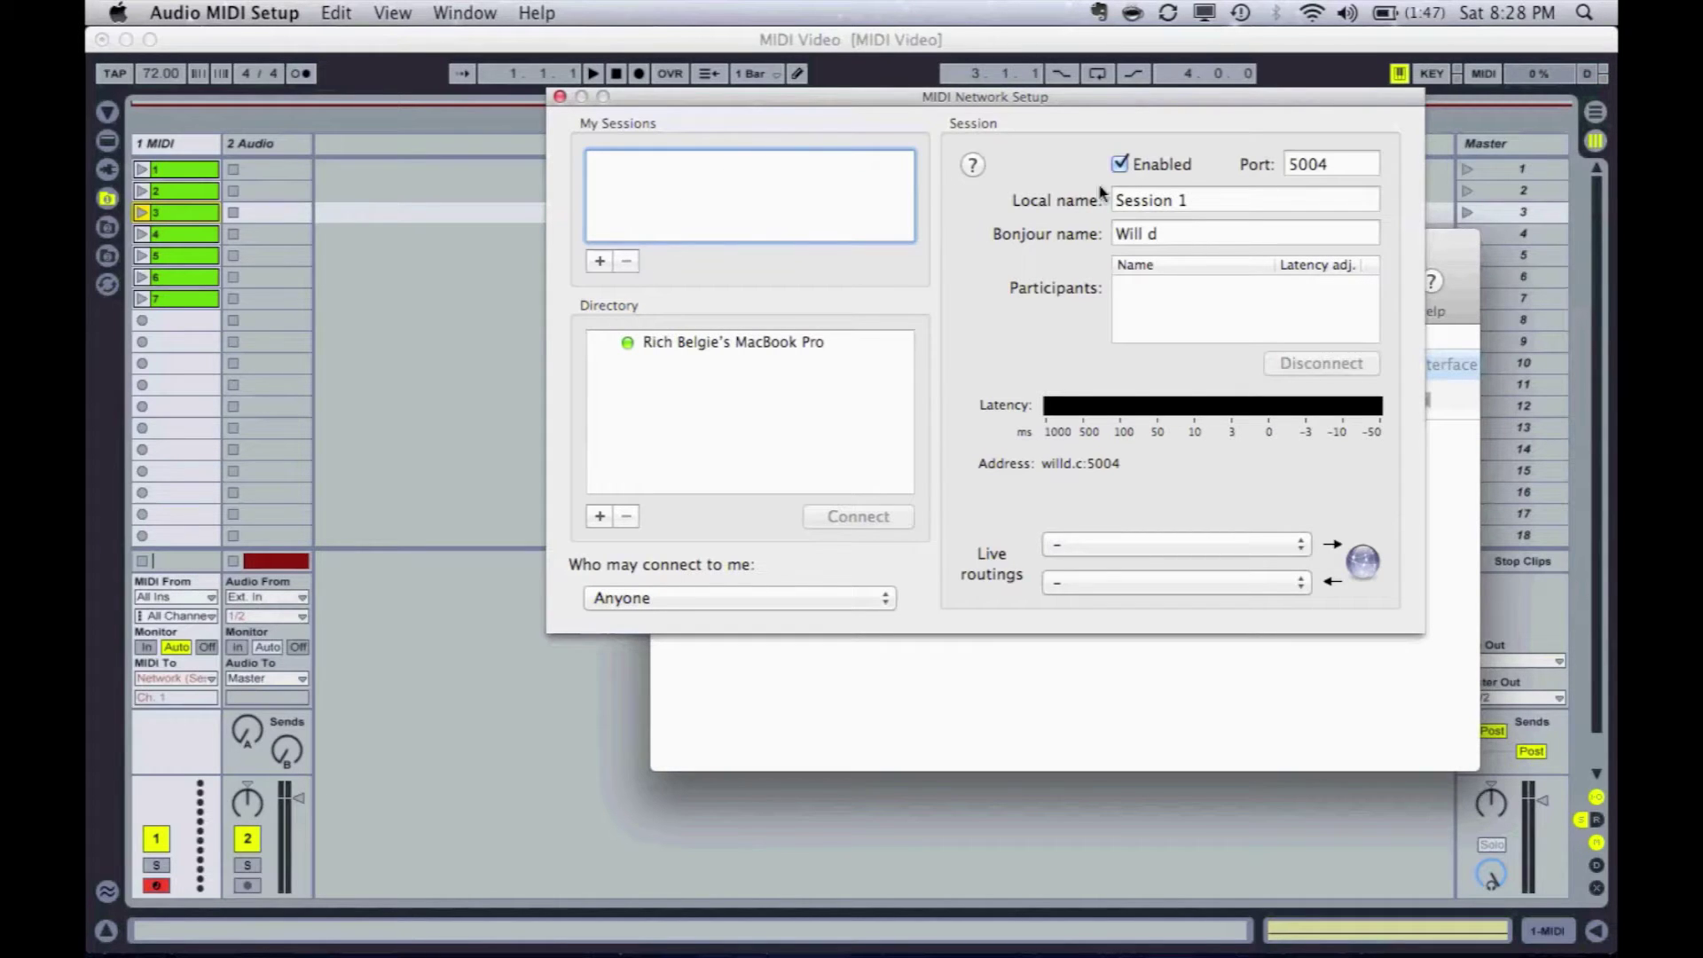
pyautogui.click(1120, 167)
pyautogui.click(600, 261)
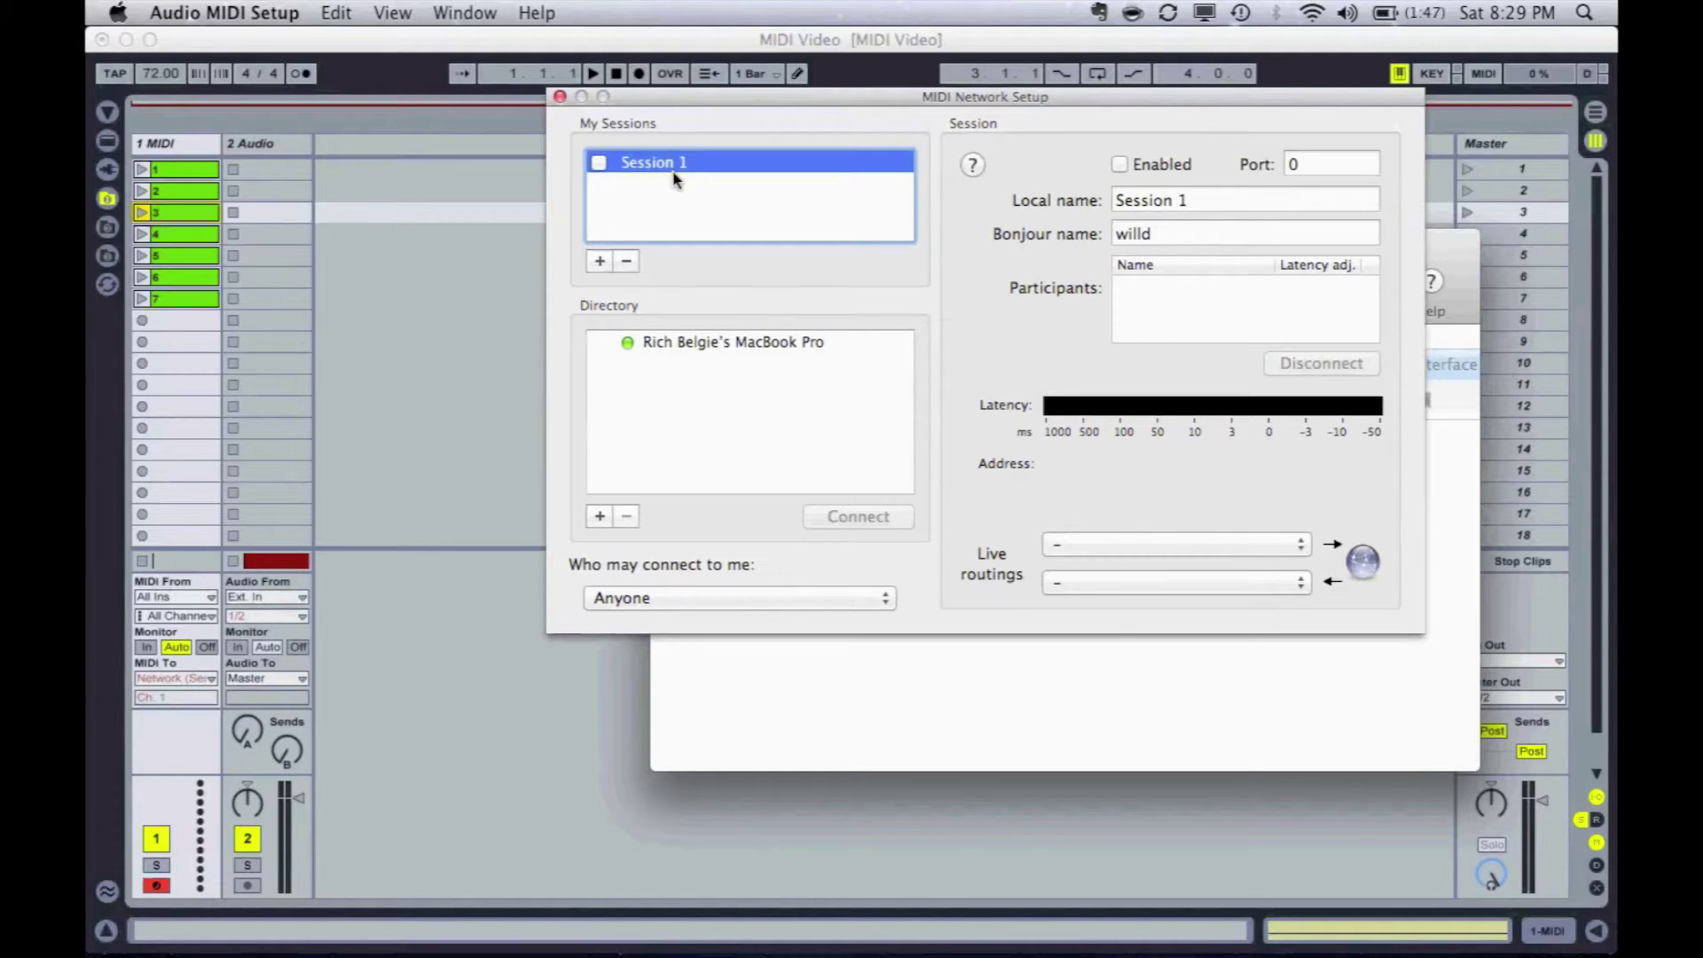
pyautogui.click(600, 163)
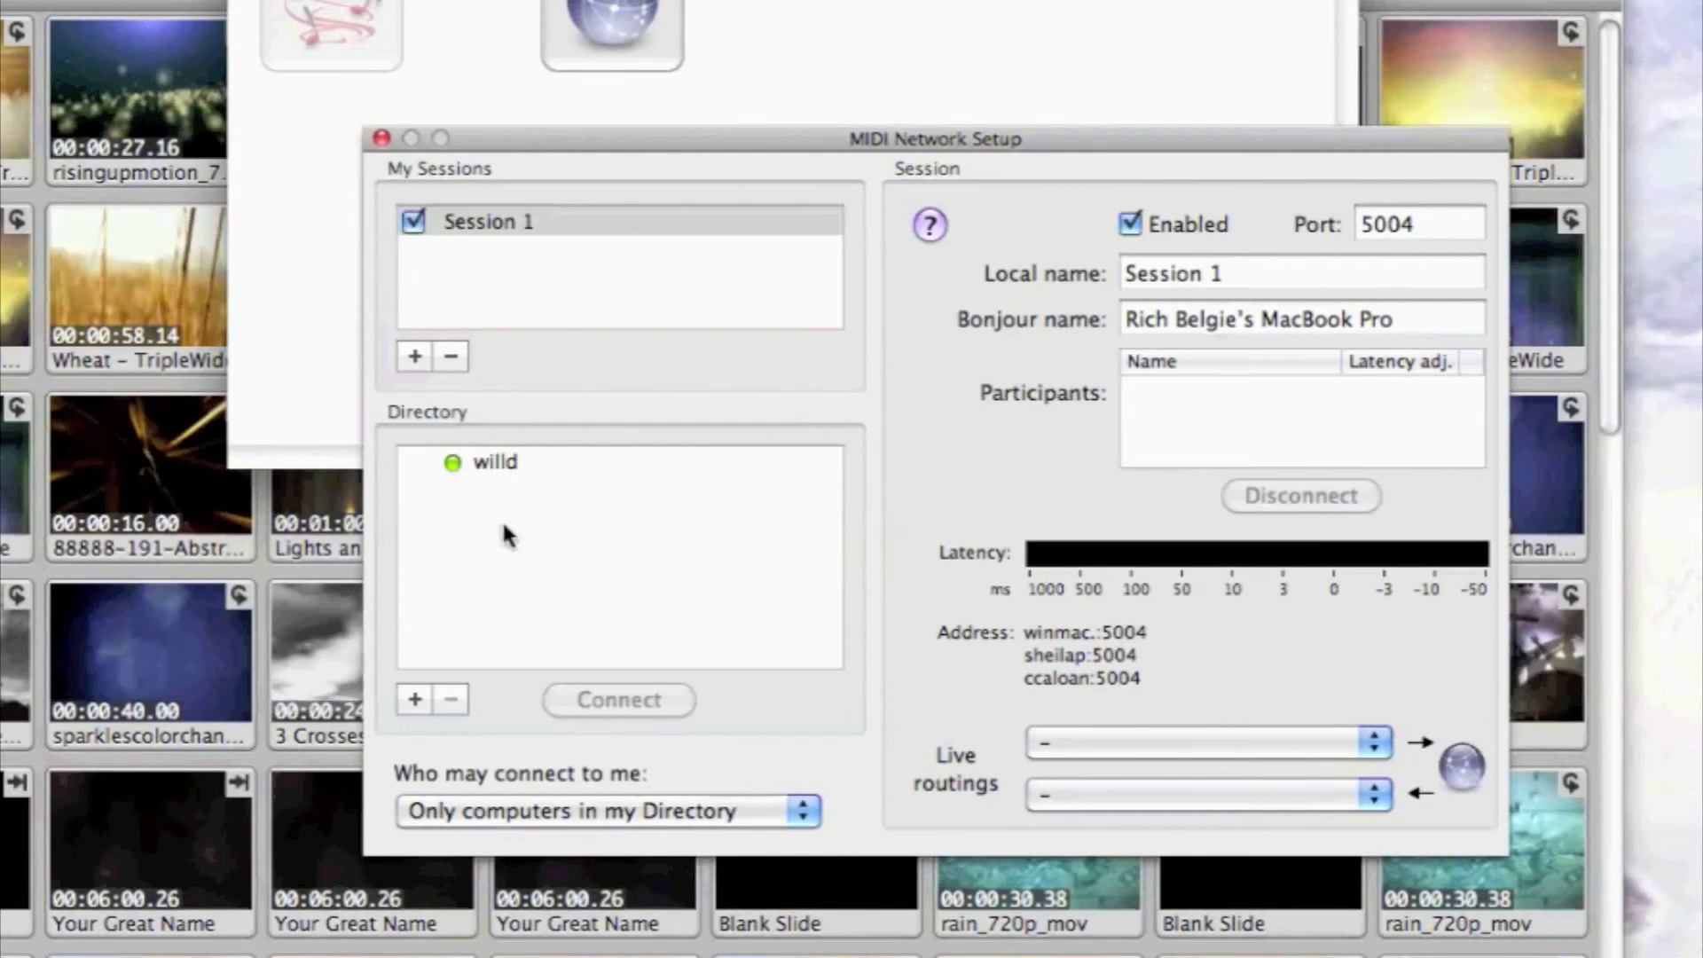
# Connect Session 1 to the first Mac chosen from the Directory list.
pyautogui.click(505, 456)
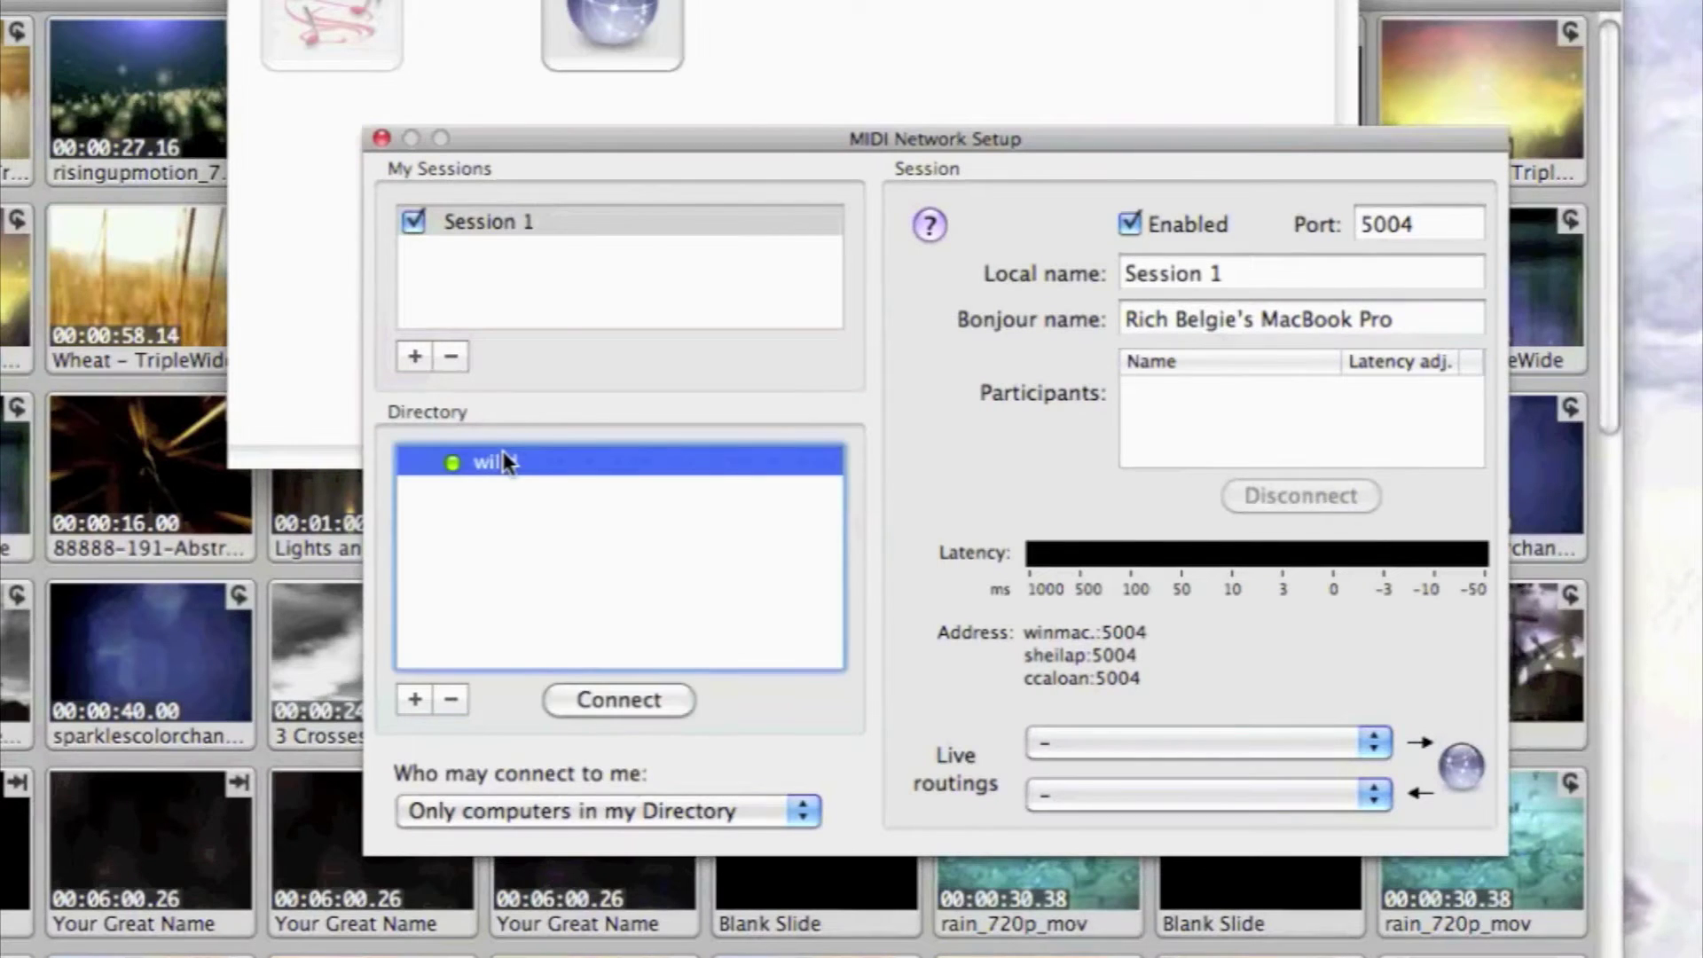
pyautogui.click(616, 700)
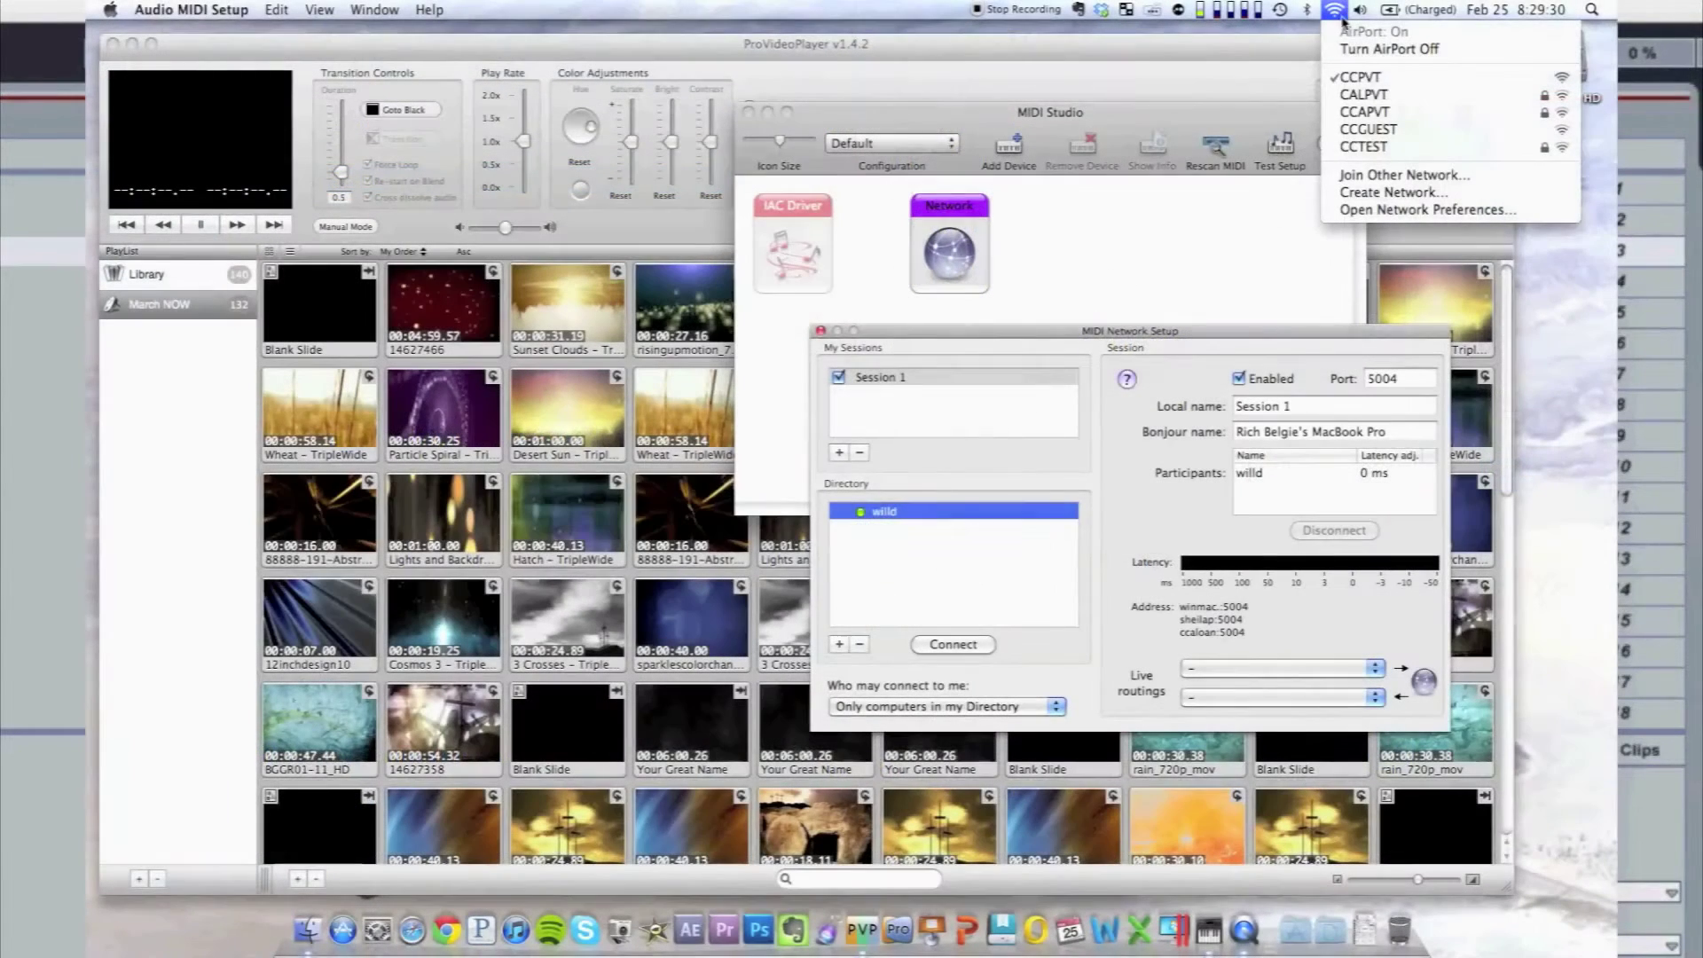
pyautogui.click(1245, 348)
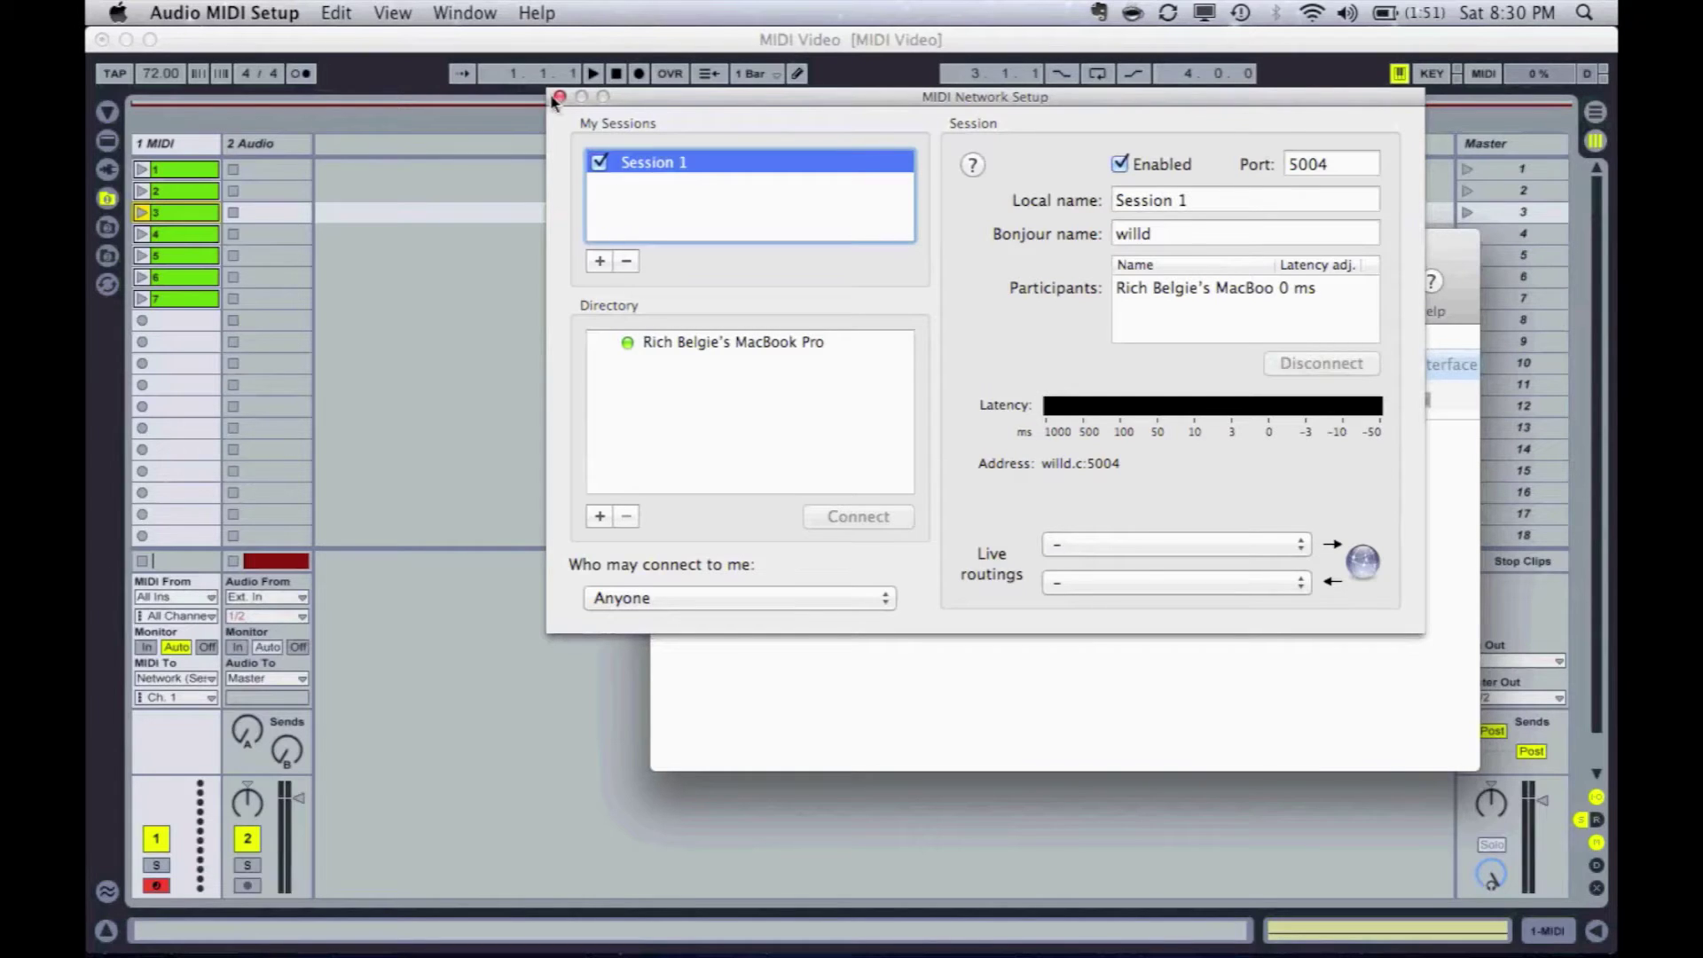
# Close the MIDI Network Setup and MIDI Studio windows and select Live's first scene row.
pyautogui.click(558, 96)
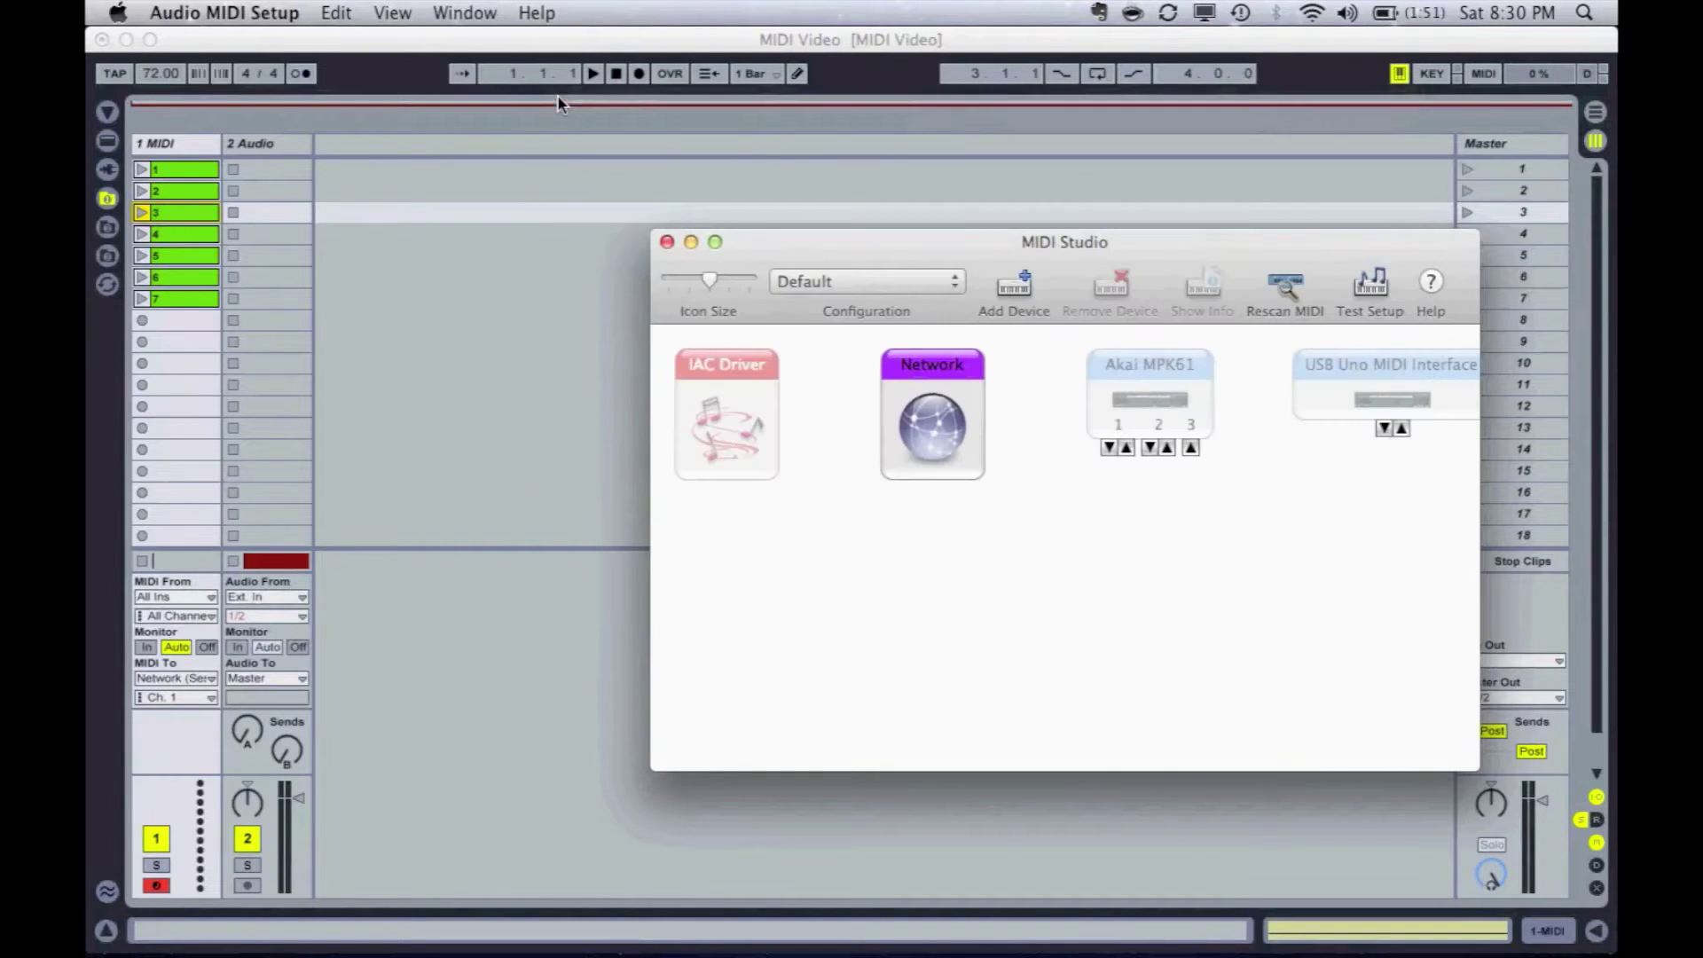
pyautogui.click(666, 238)
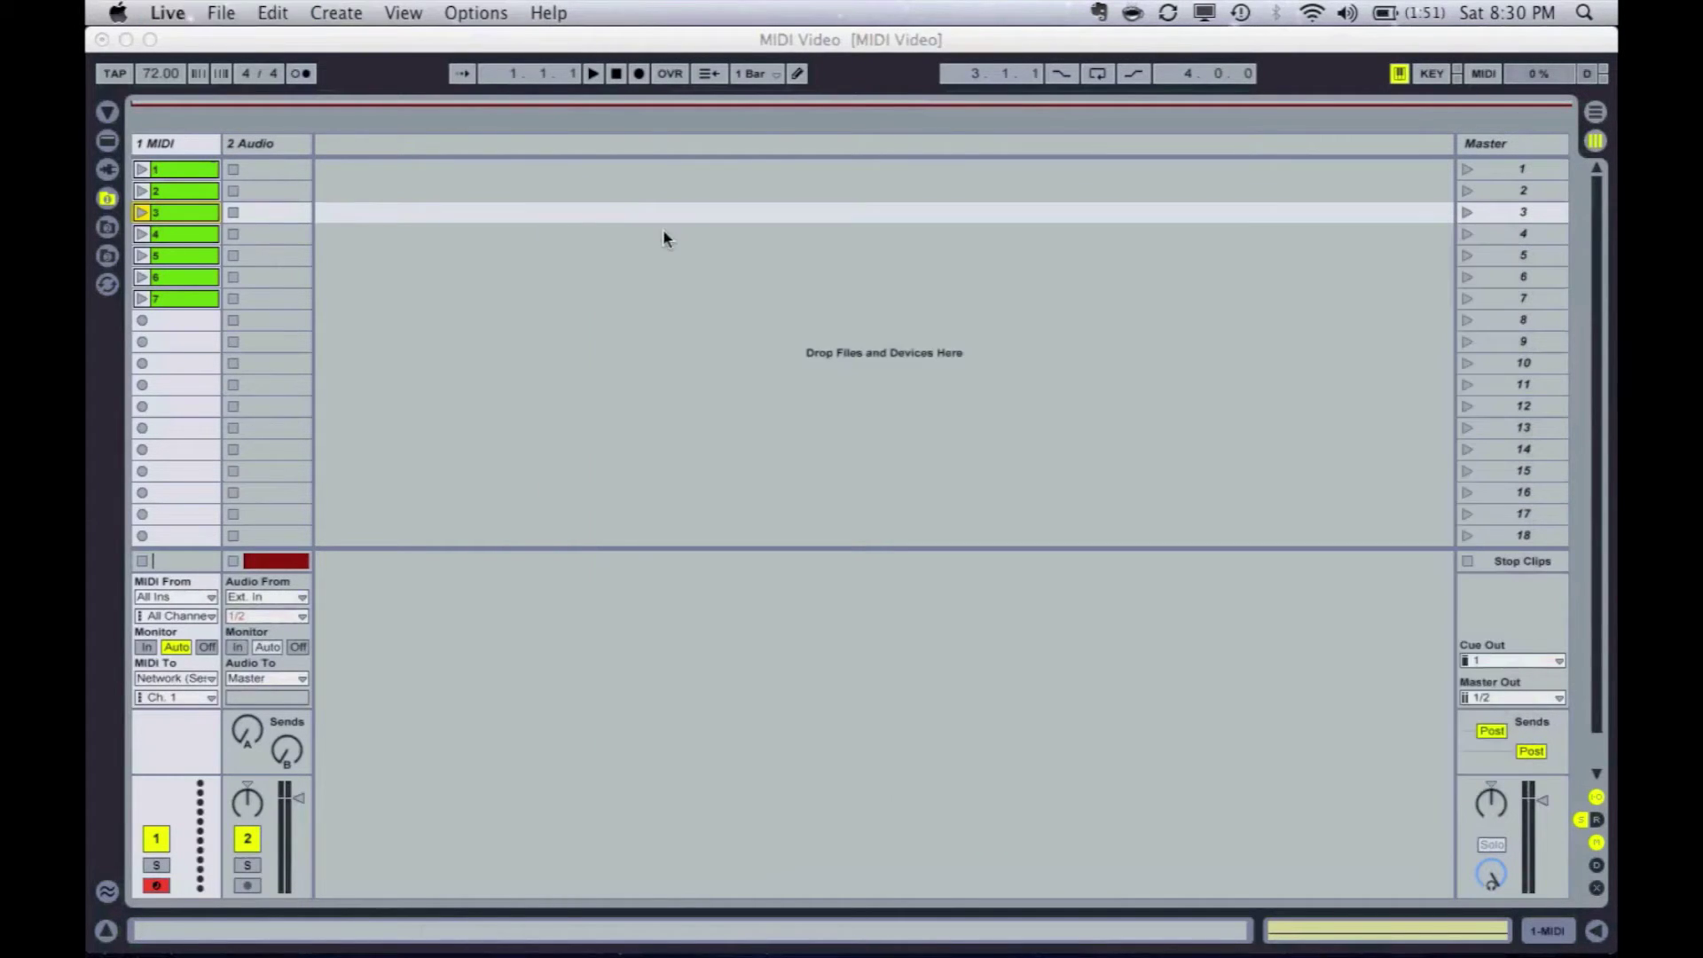
pyautogui.click(673, 177)
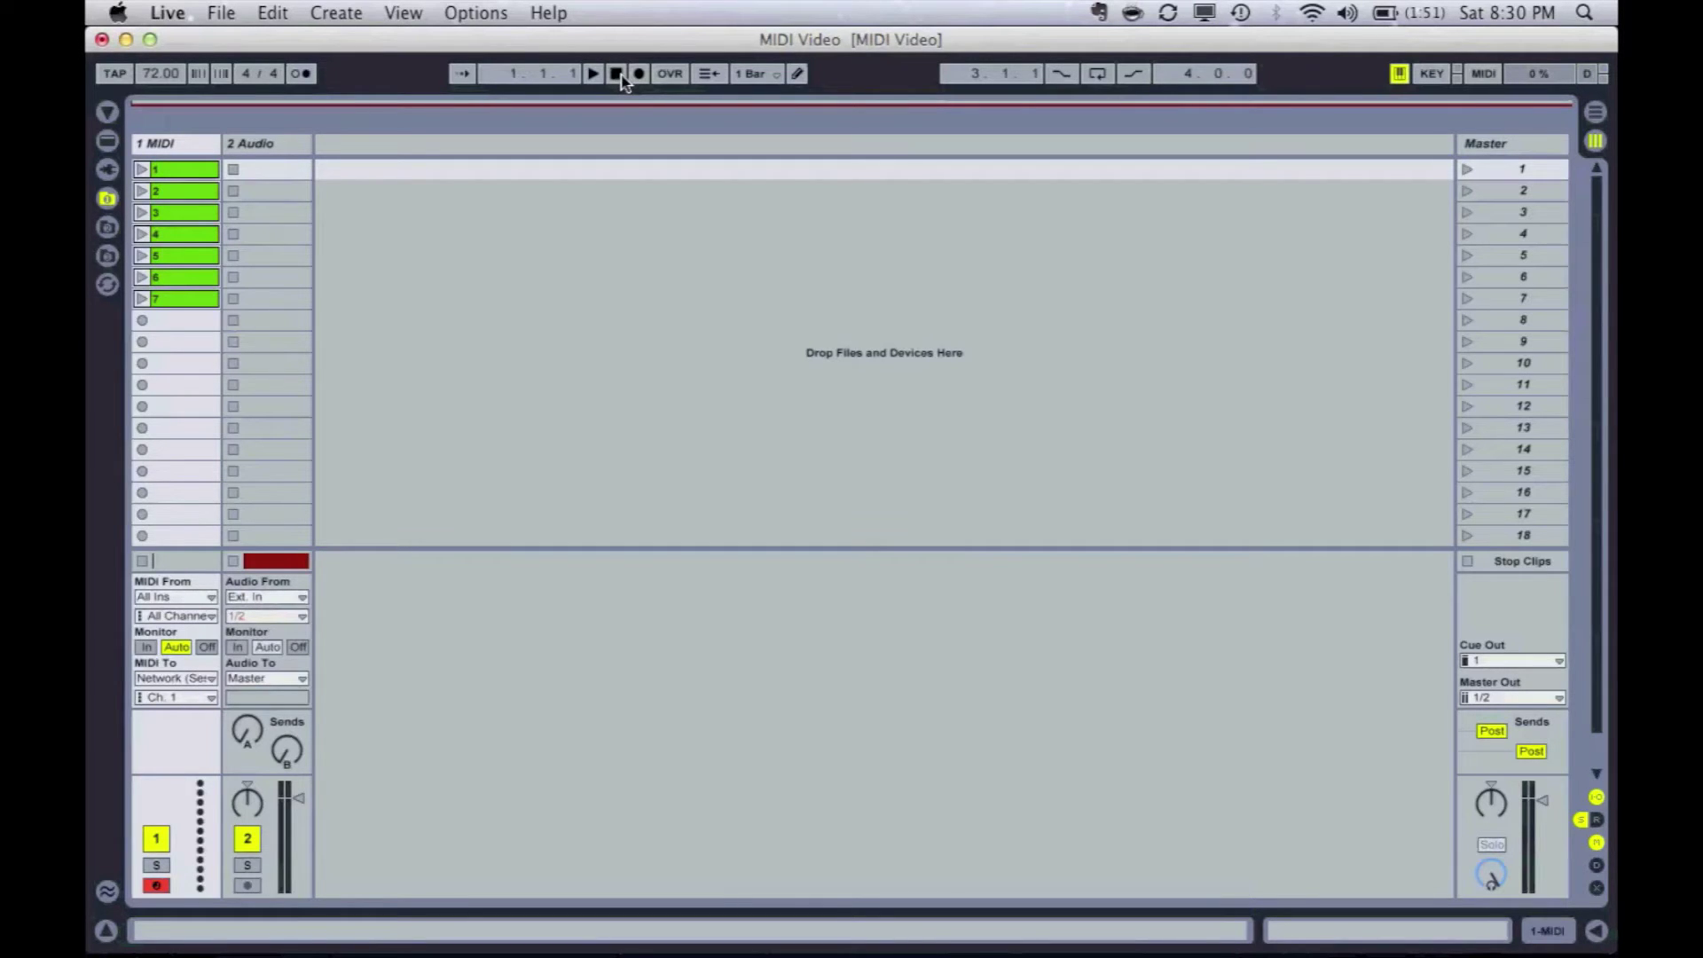
# In Live's Preferences, set Track output for Network (Session 1) to On.
pyautogui.click(223, 11)
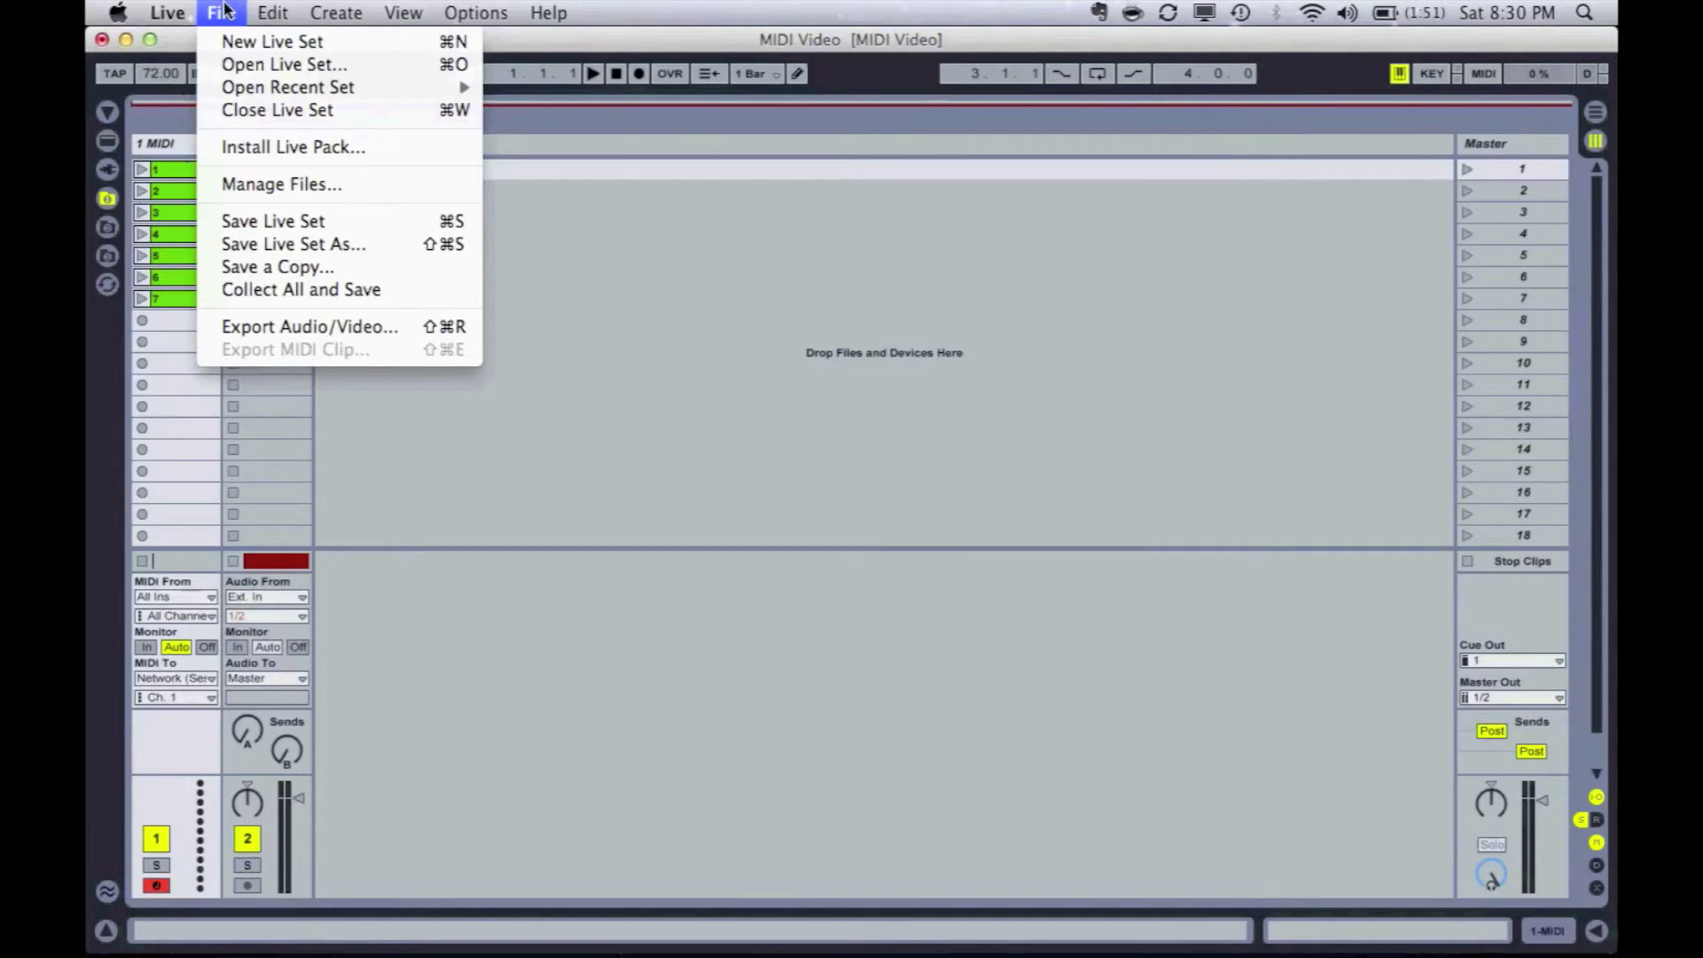
pyautogui.moveTo(177, 12)
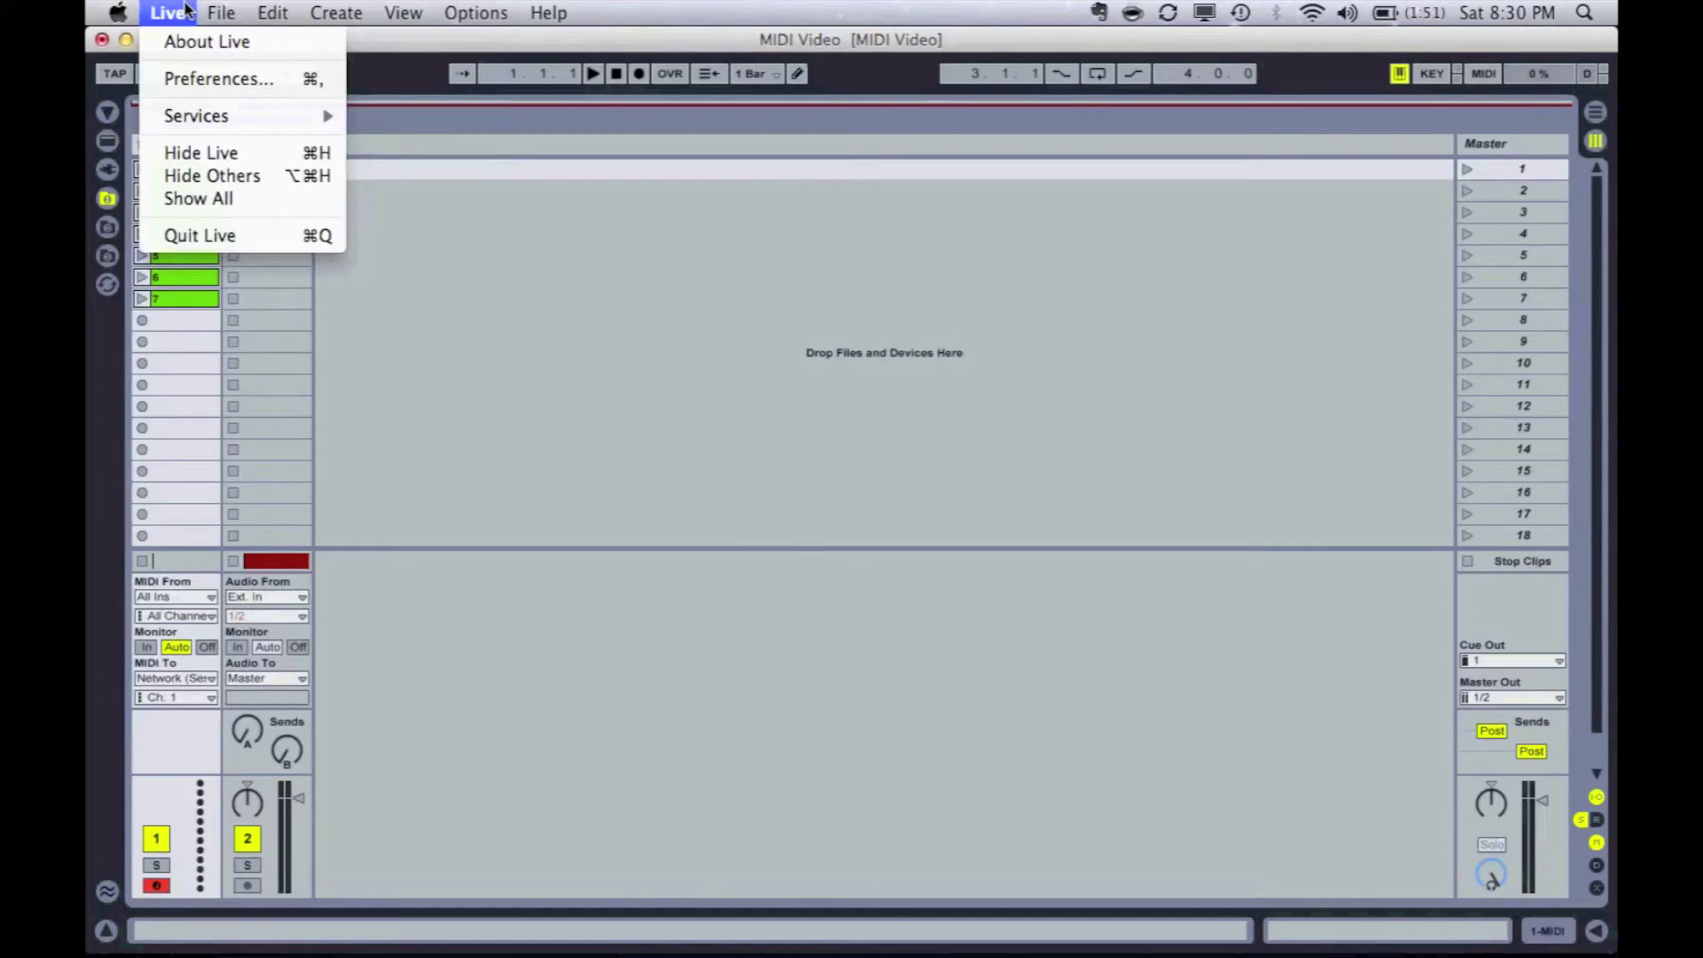
pyautogui.click(190, 80)
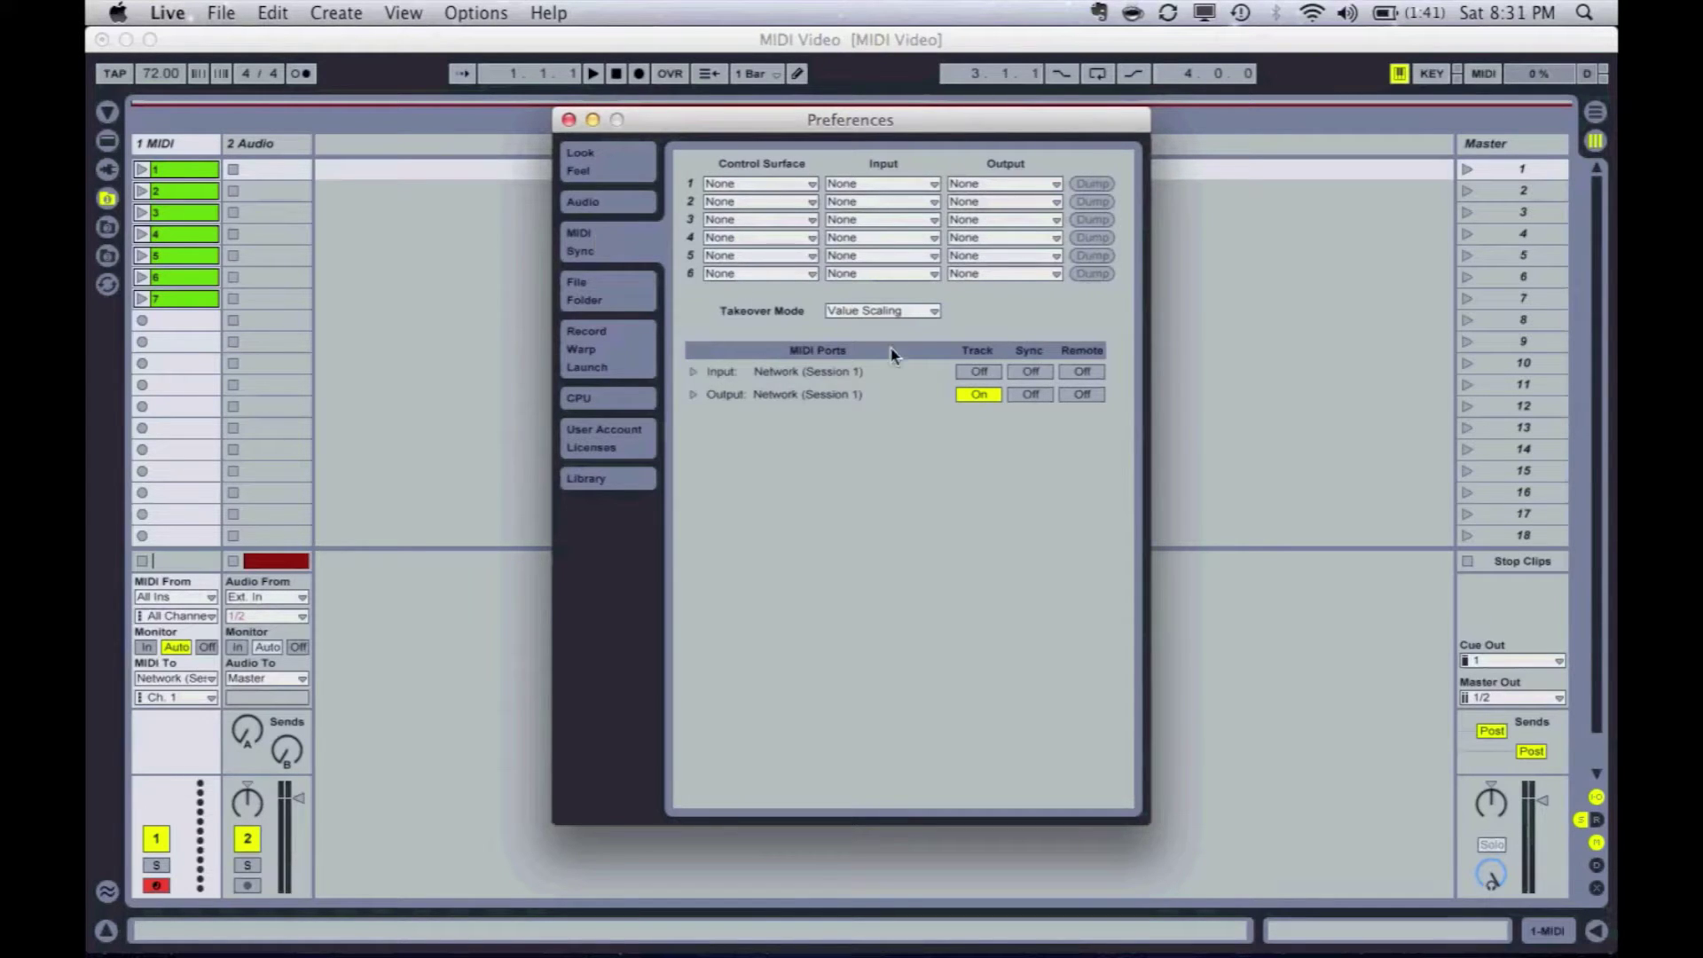
pyautogui.click(968, 395)
pyautogui.click(569, 120)
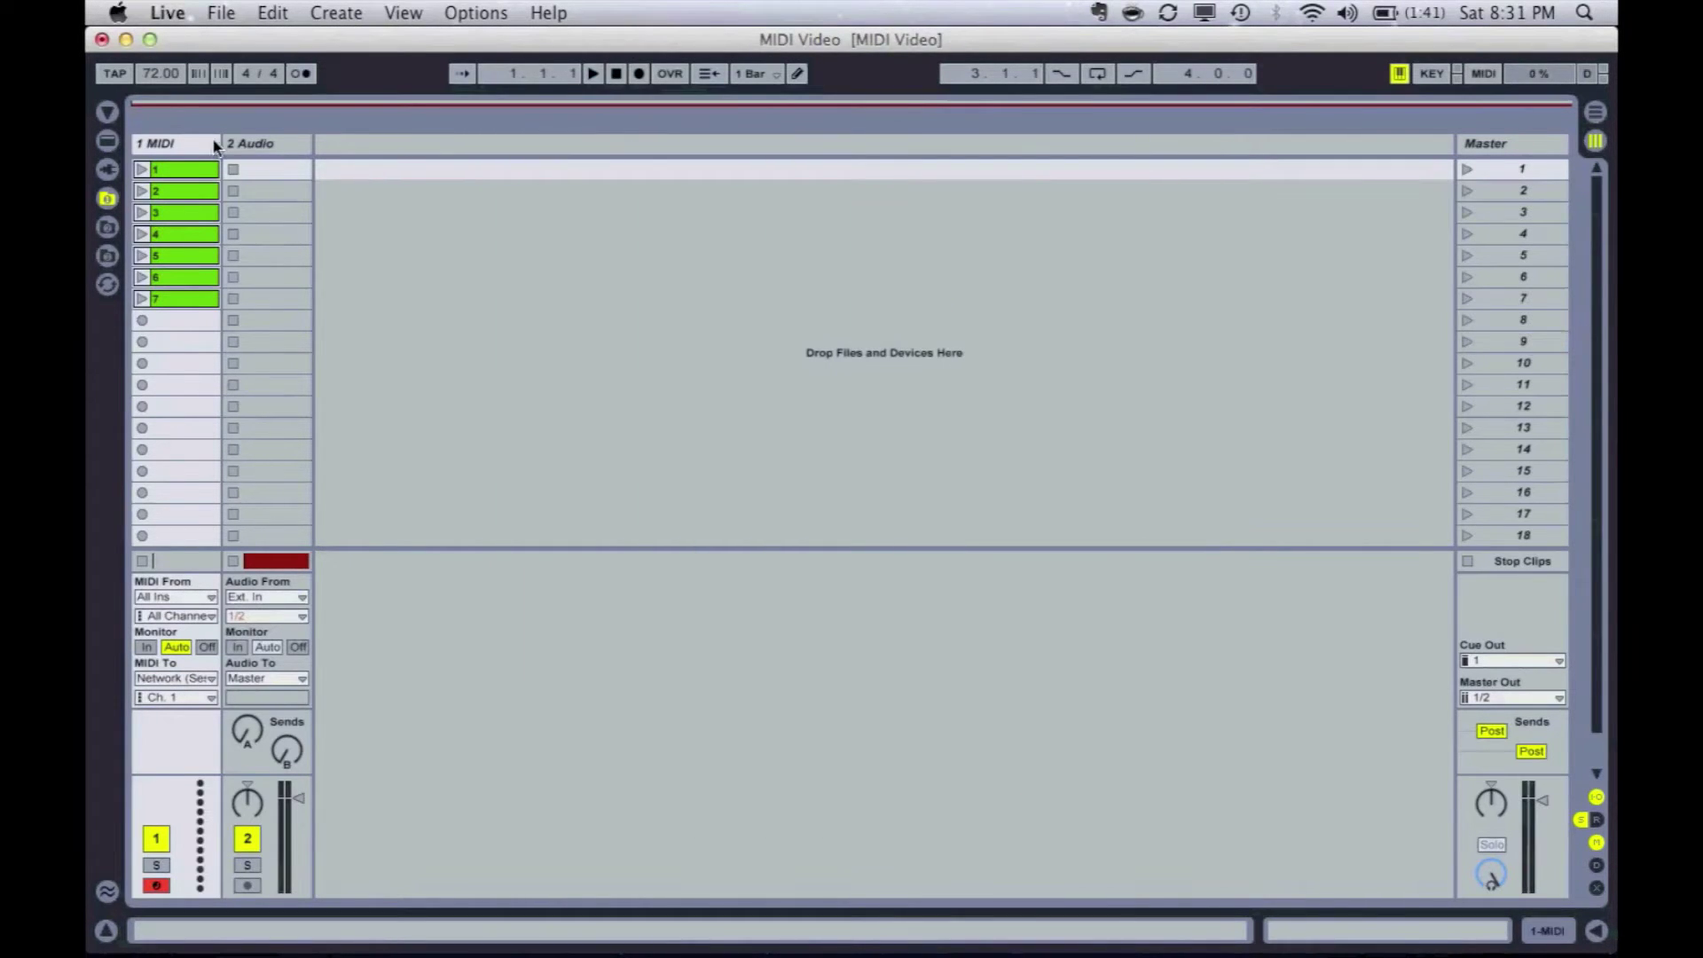
pyautogui.click(187, 144)
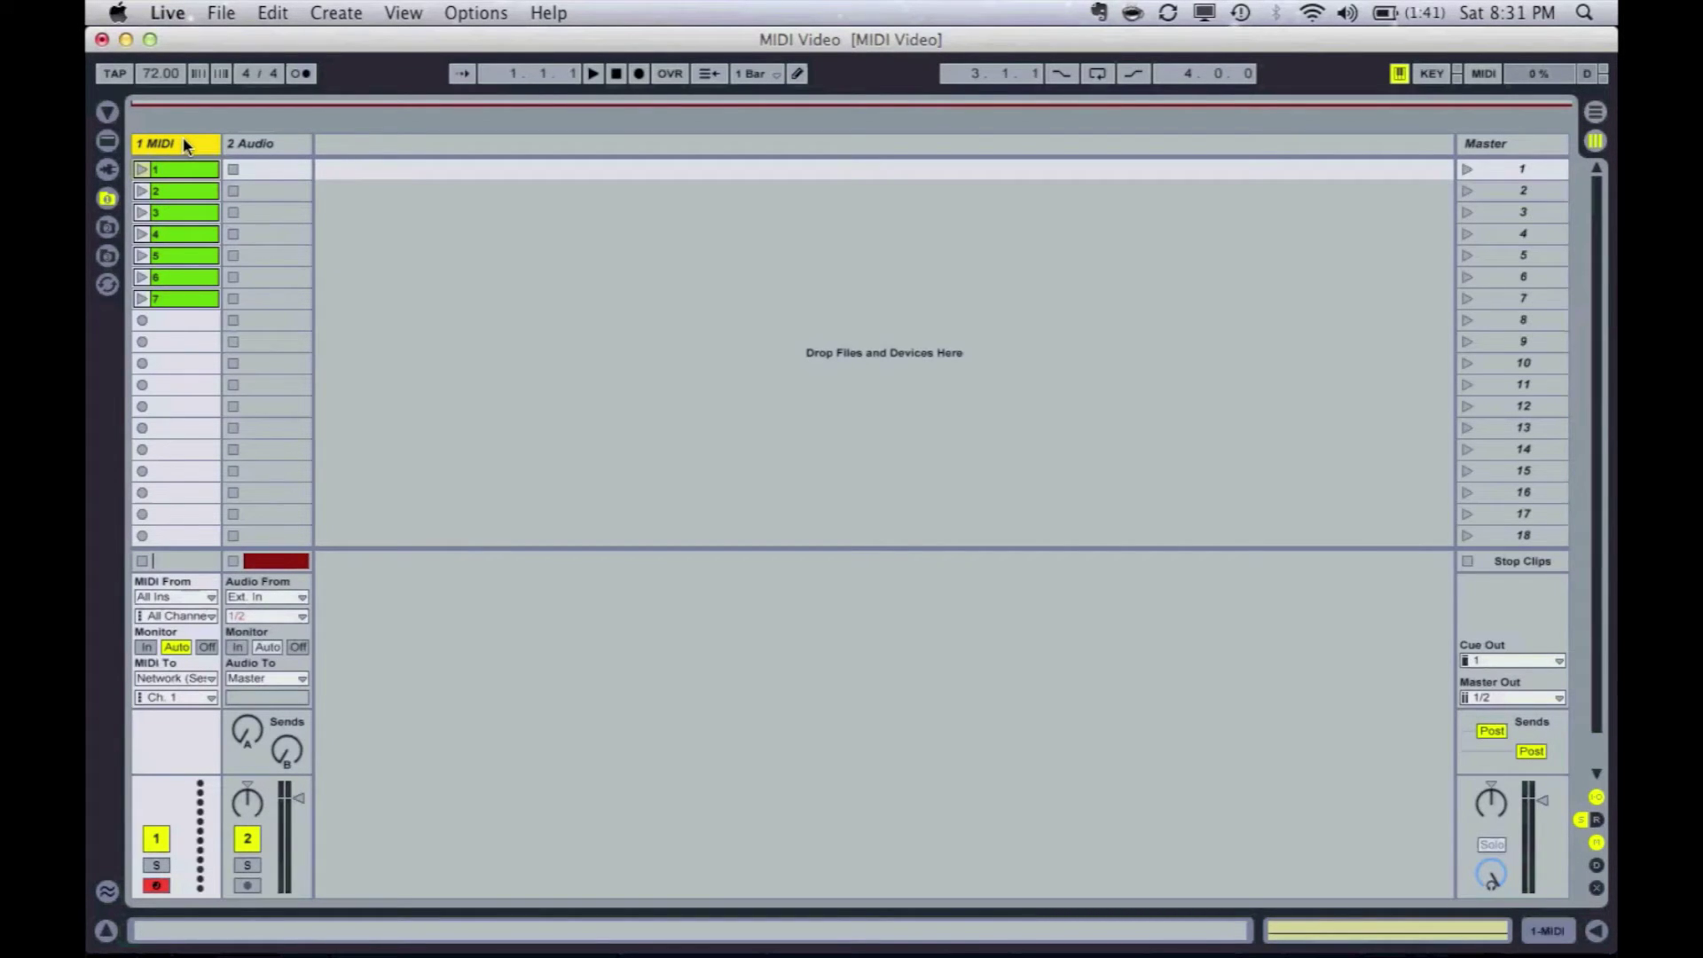
pyautogui.click(173, 678)
pyautogui.click(172, 697)
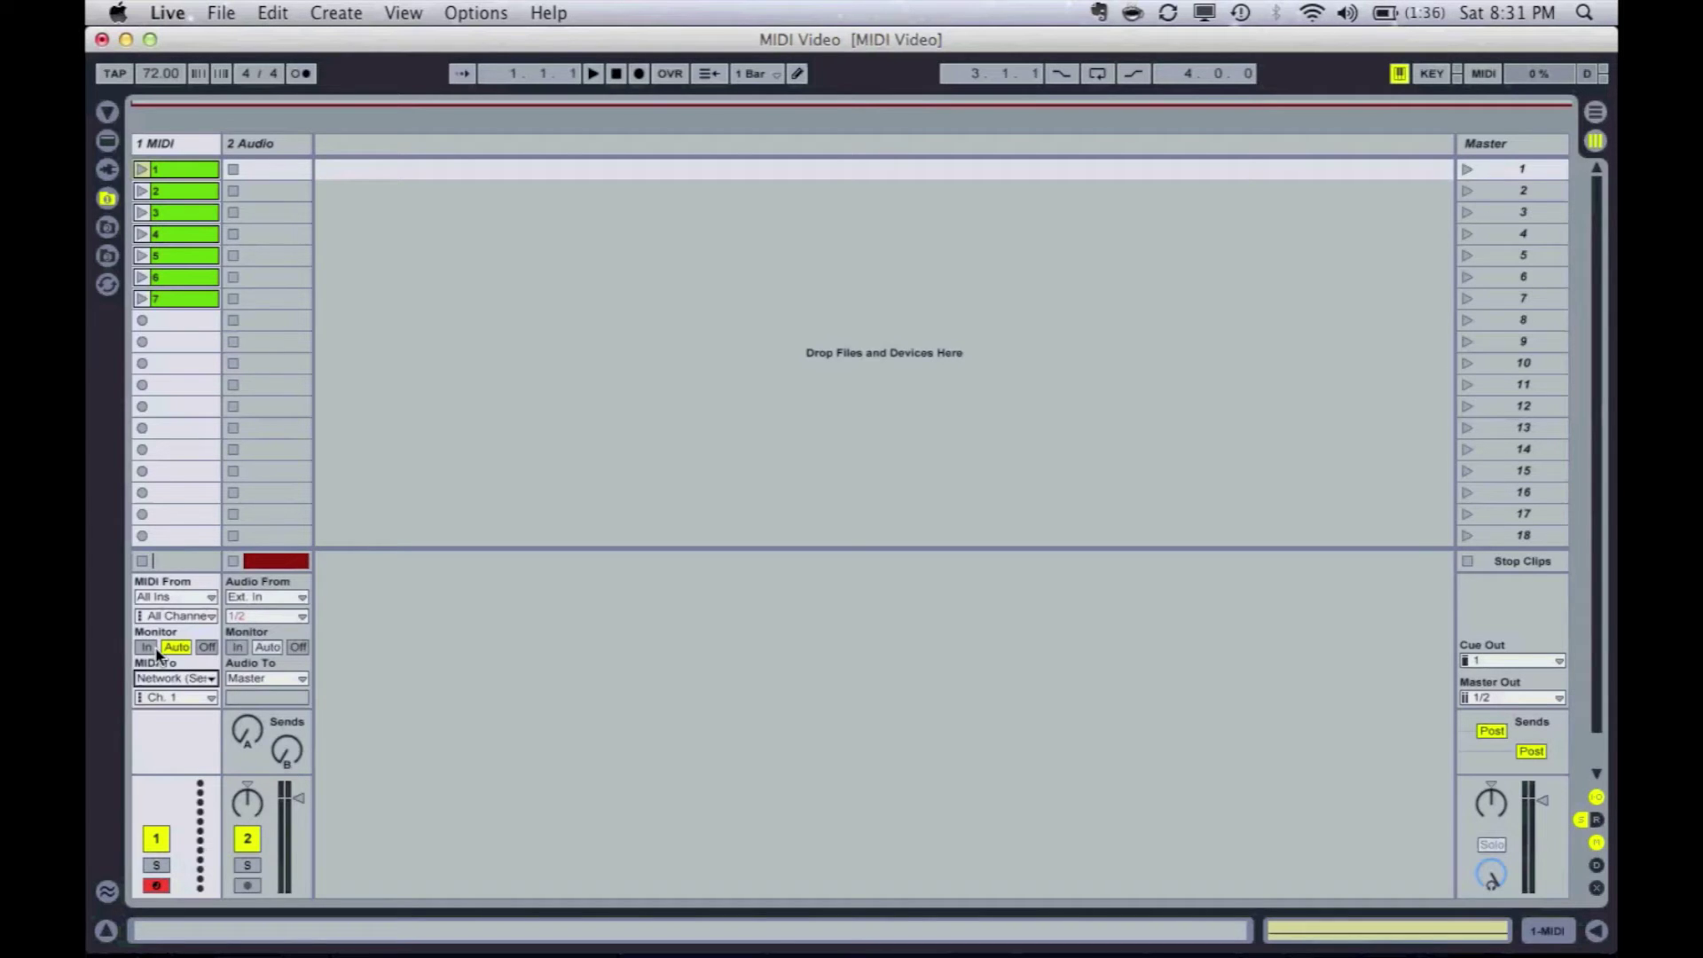
pyautogui.doubleClick(189, 362)
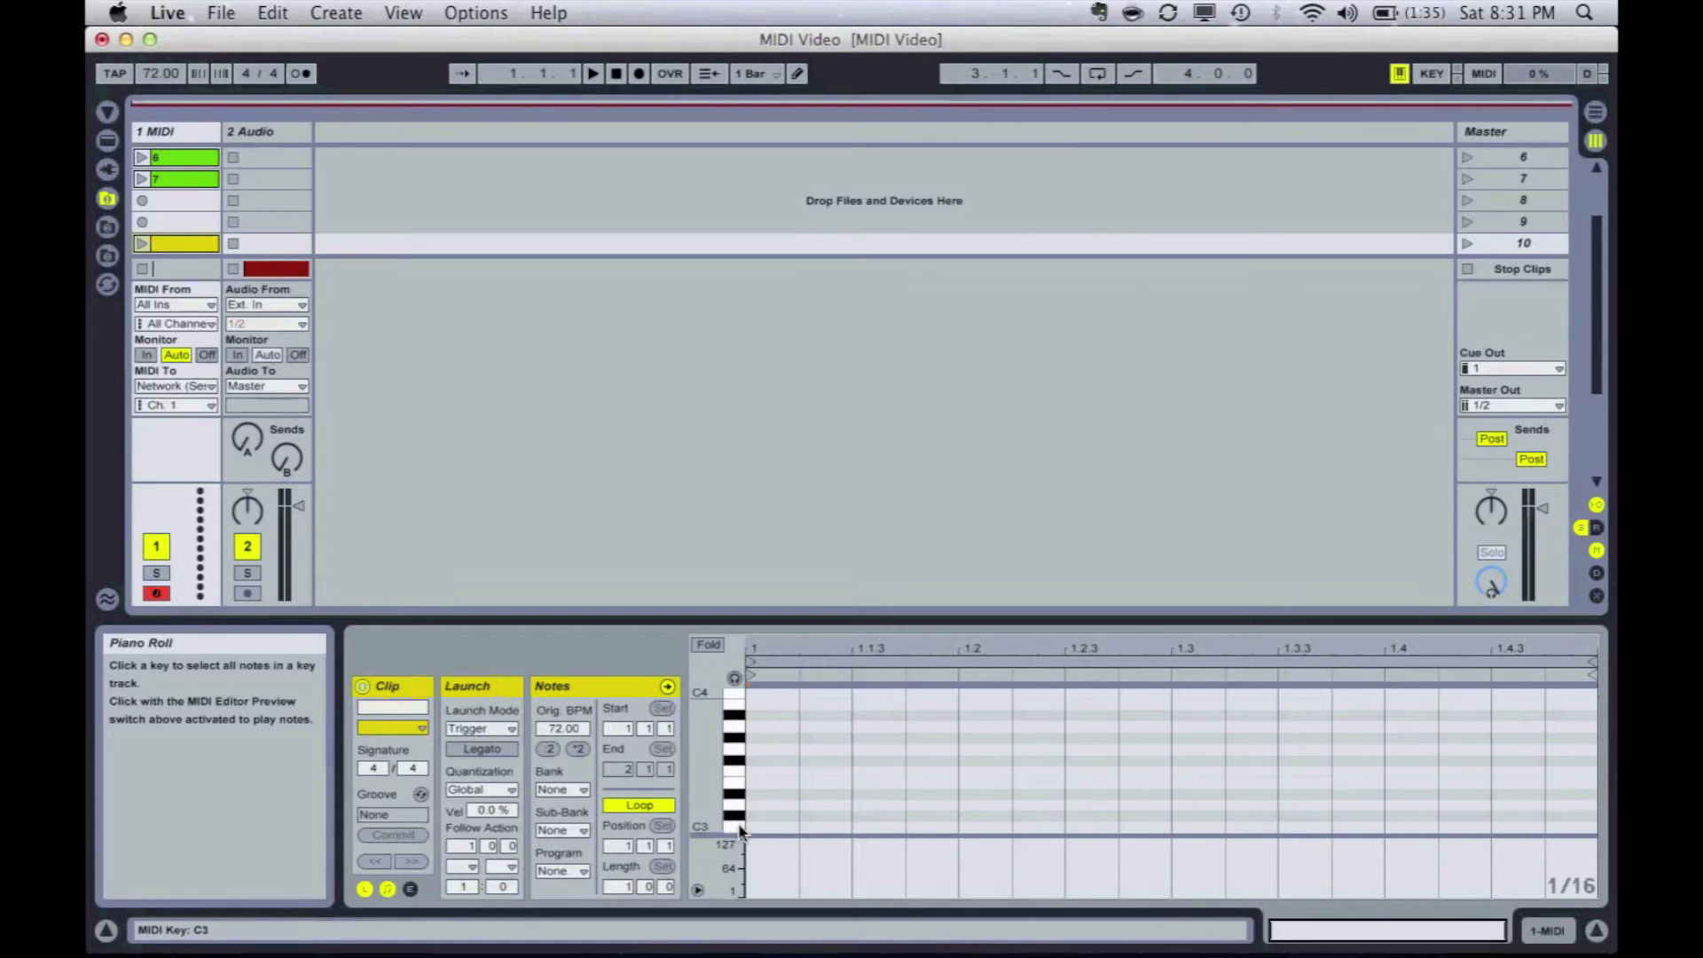
# Draw a single C#-2 note across the yellow clip's full length and launch the clip.
pyautogui.moveTo(740, 829); pyautogui.dragTo(739, 905)
pyautogui.click(767, 827)
pyautogui.doubleClick(763, 815)
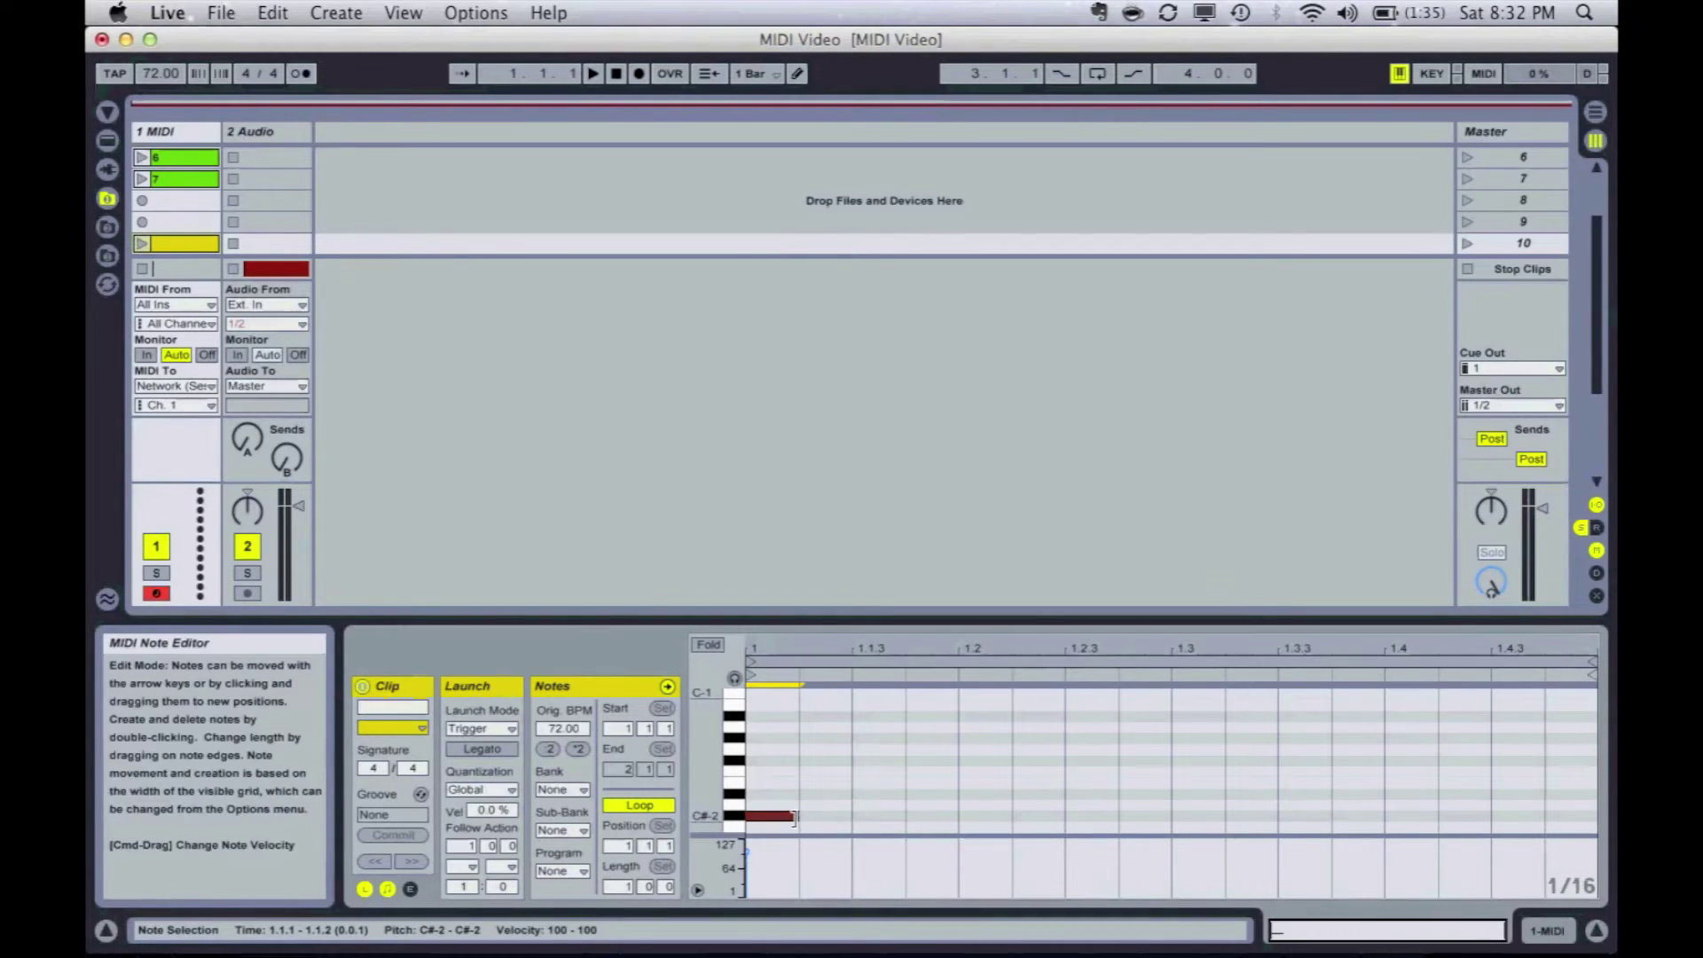
pyautogui.moveTo(798, 815); pyautogui.dragTo(1499, 814)
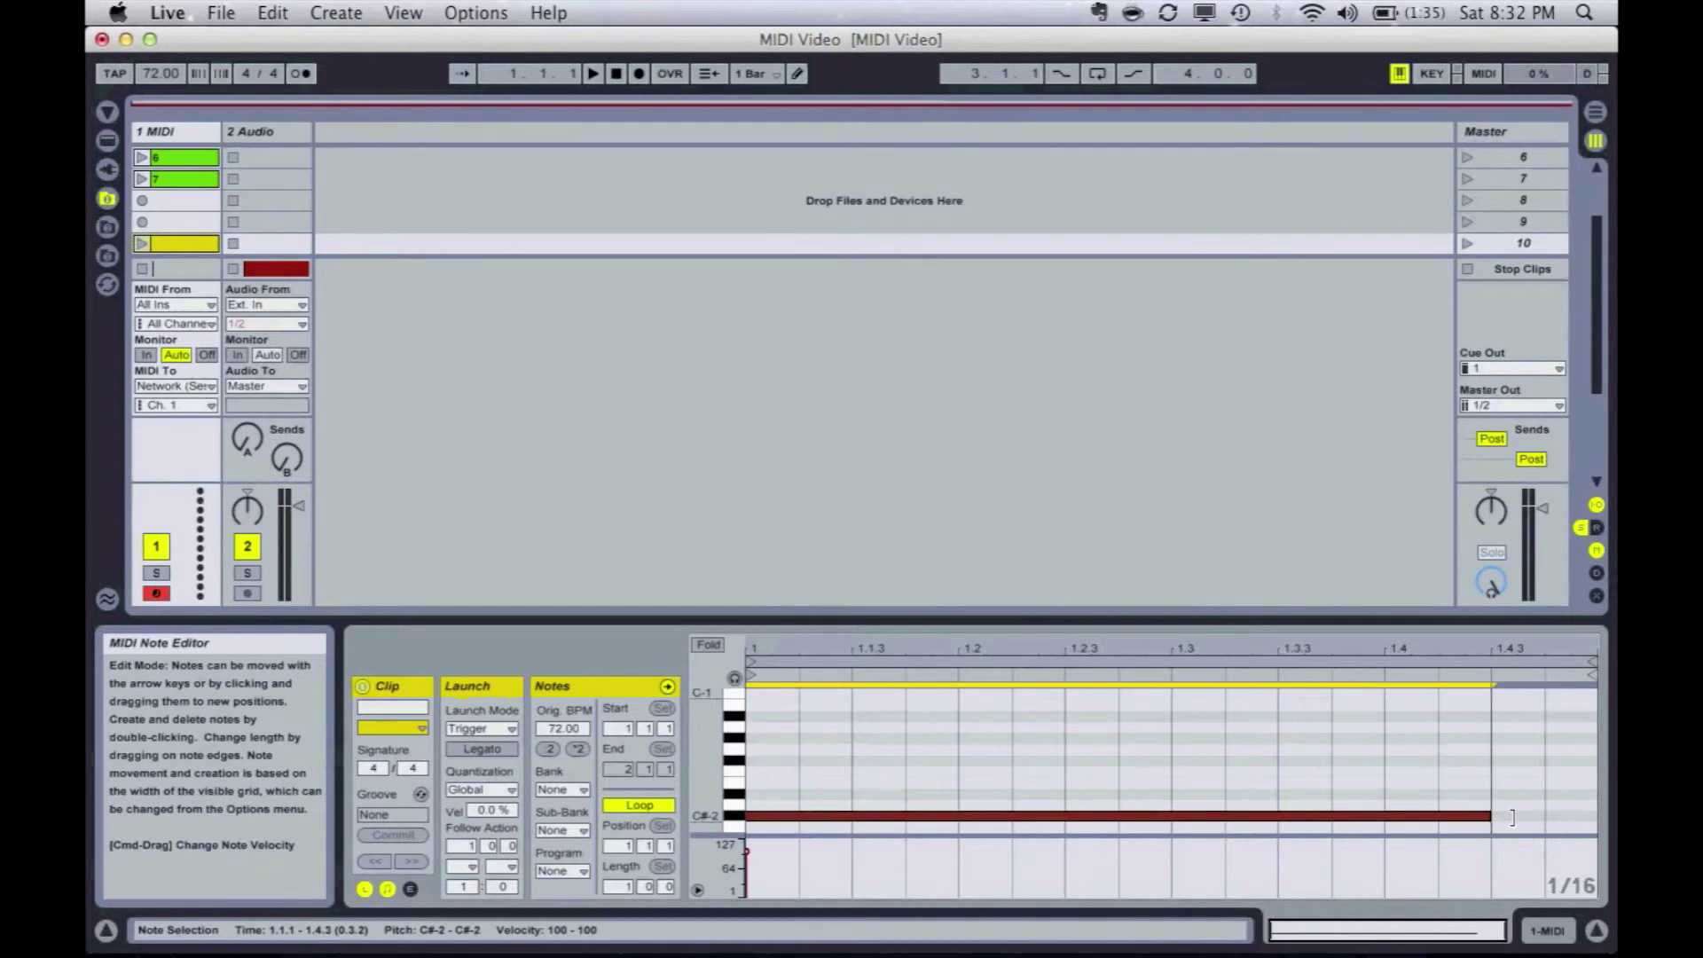
pyautogui.click(142, 244)
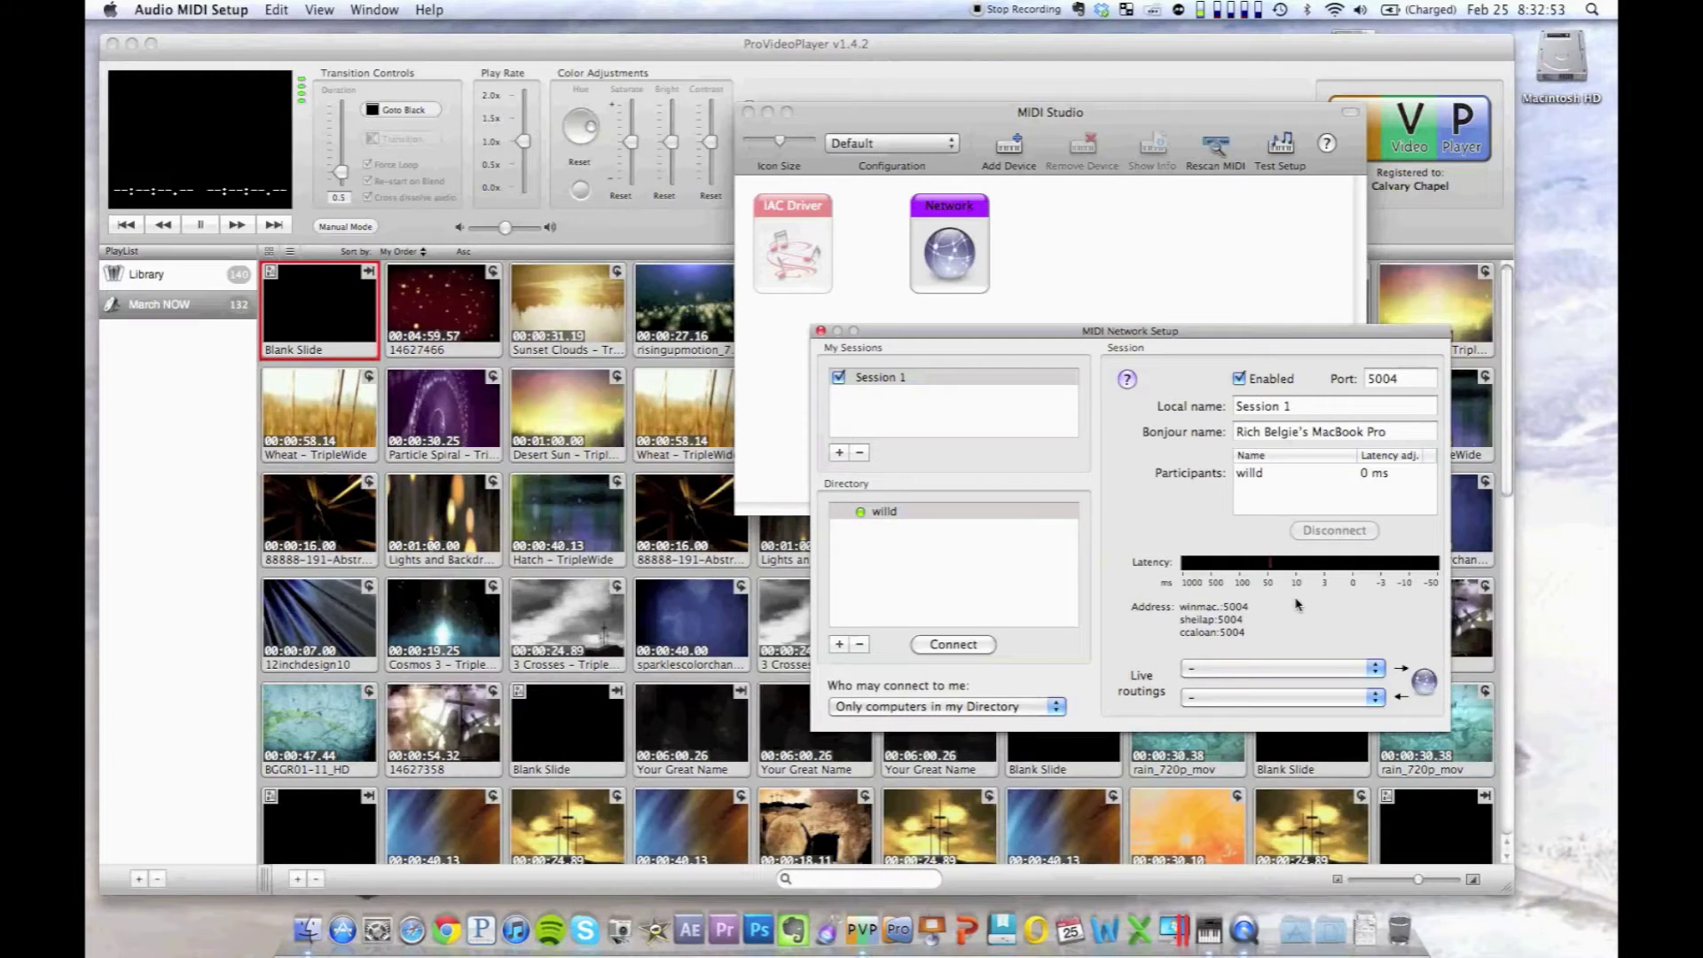
pyautogui.click(975, 85)
# Re-enable Receive MIDI signals in ProVideoPlayer's MIDI preferences, review the MIDI grid, and close both windows.
pyautogui.press('super+comma')
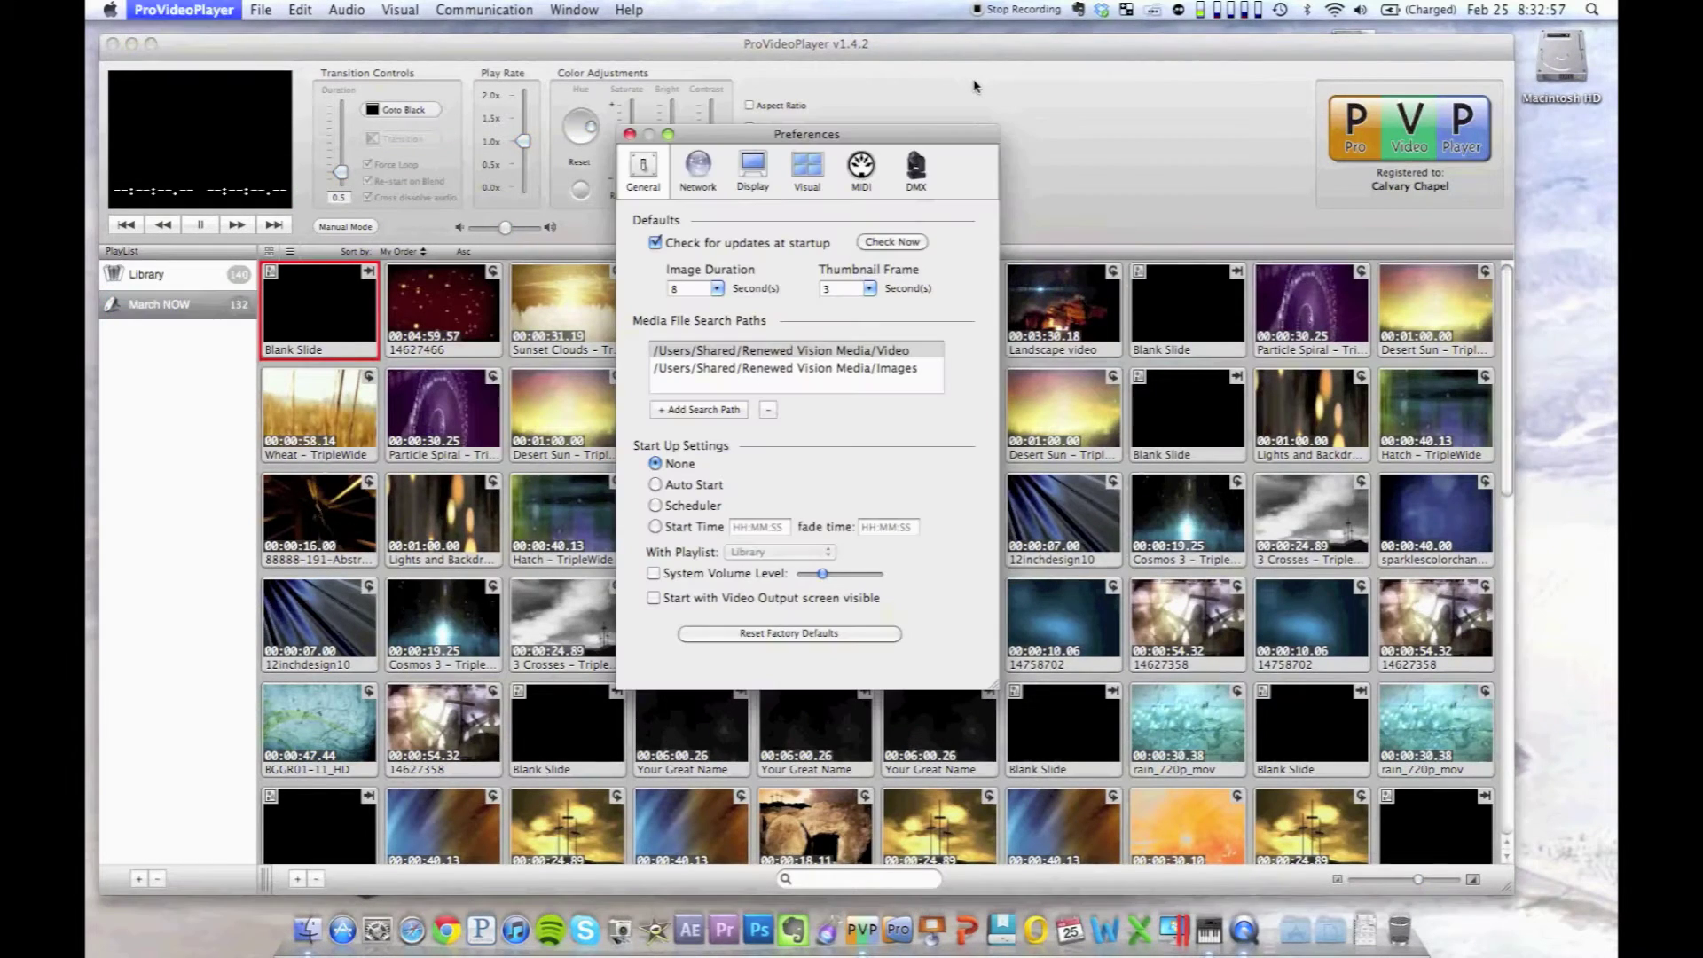
pyautogui.click(862, 168)
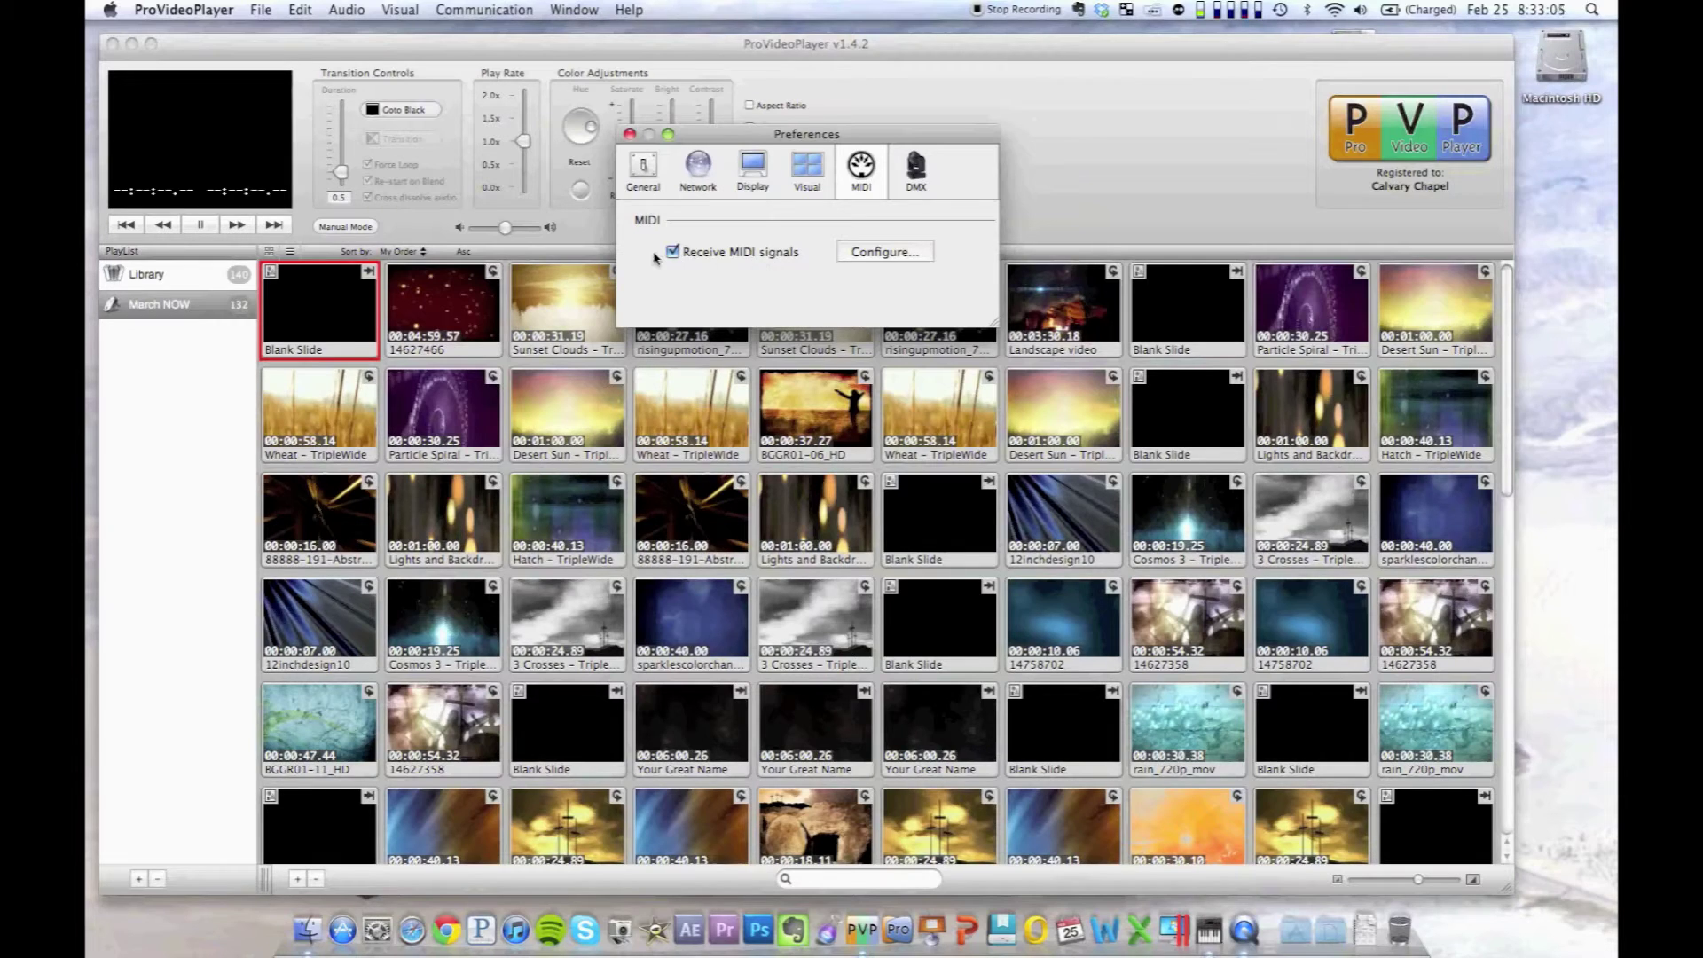
pyautogui.click(685, 257)
pyautogui.click(685, 257)
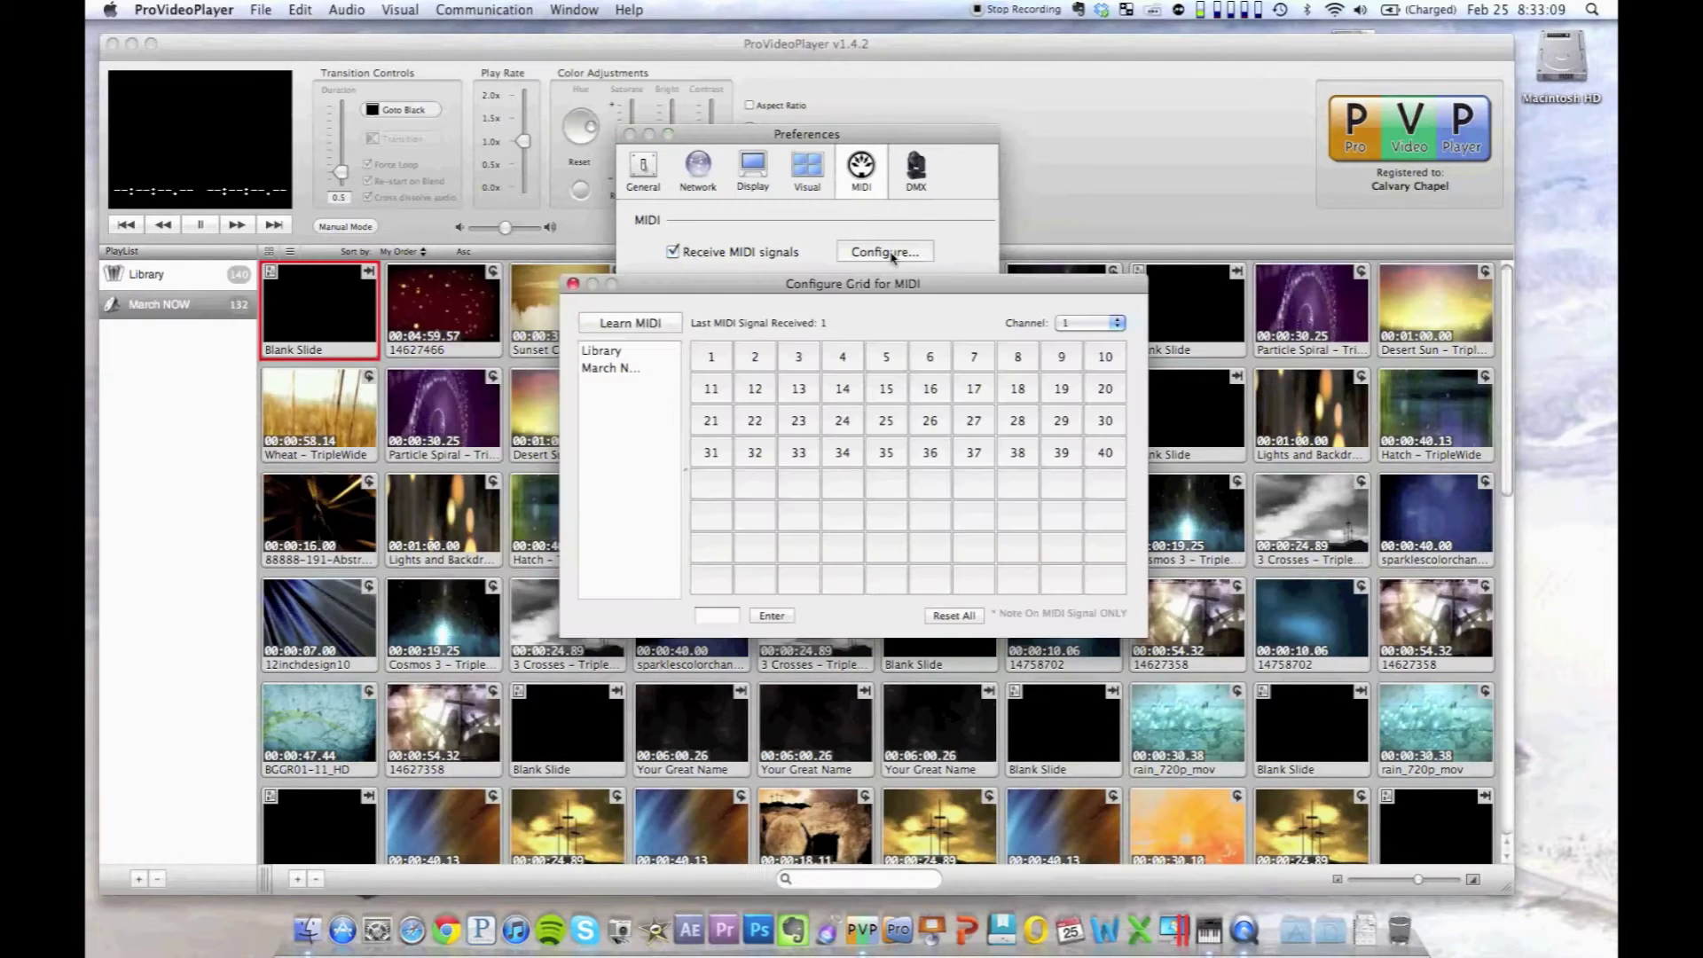
pyautogui.moveTo(916, 287); pyautogui.dragTo(920, 349)
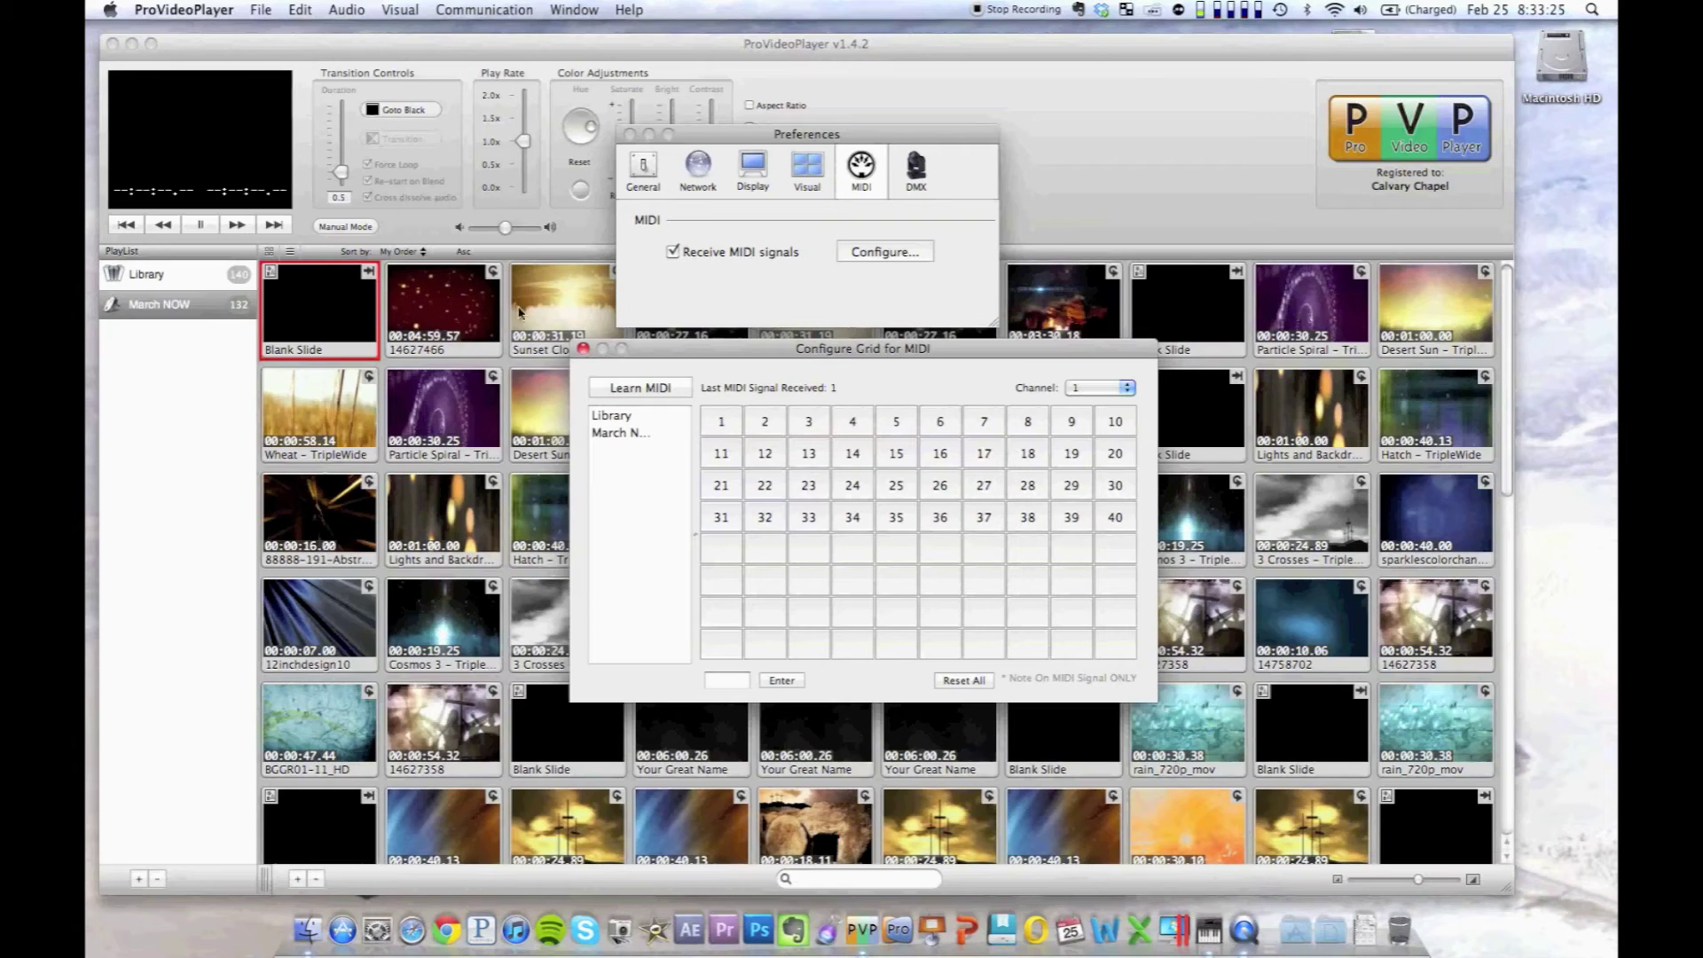
pyautogui.click(584, 349)
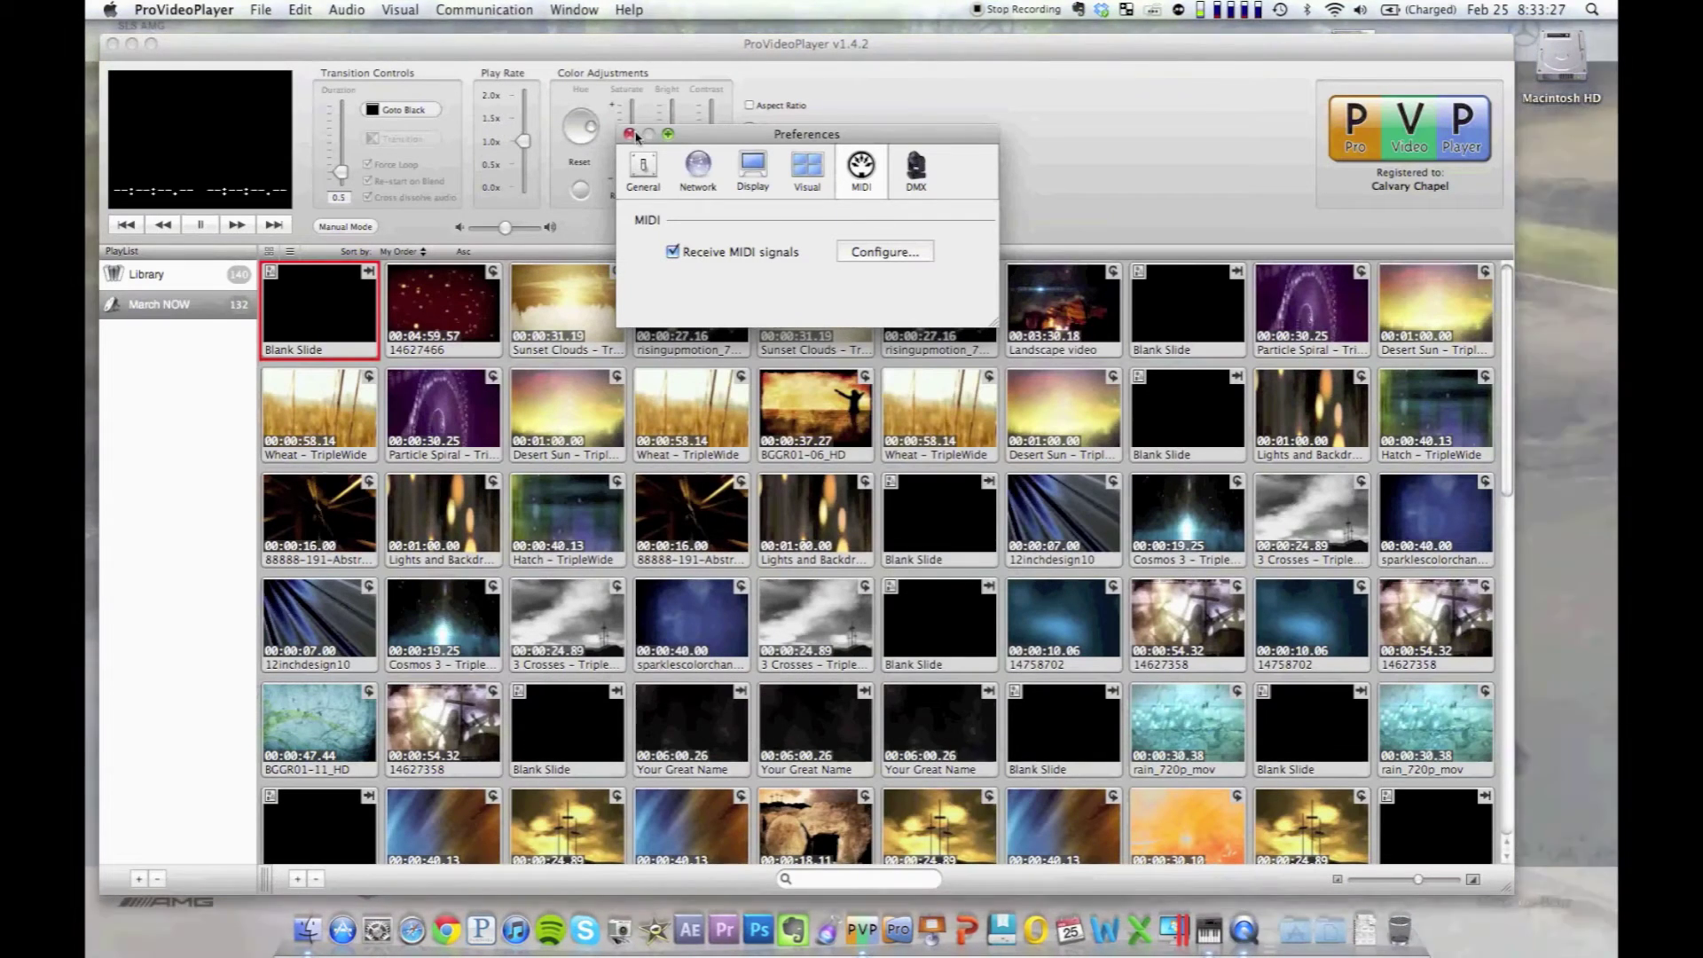
pyautogui.click(630, 133)
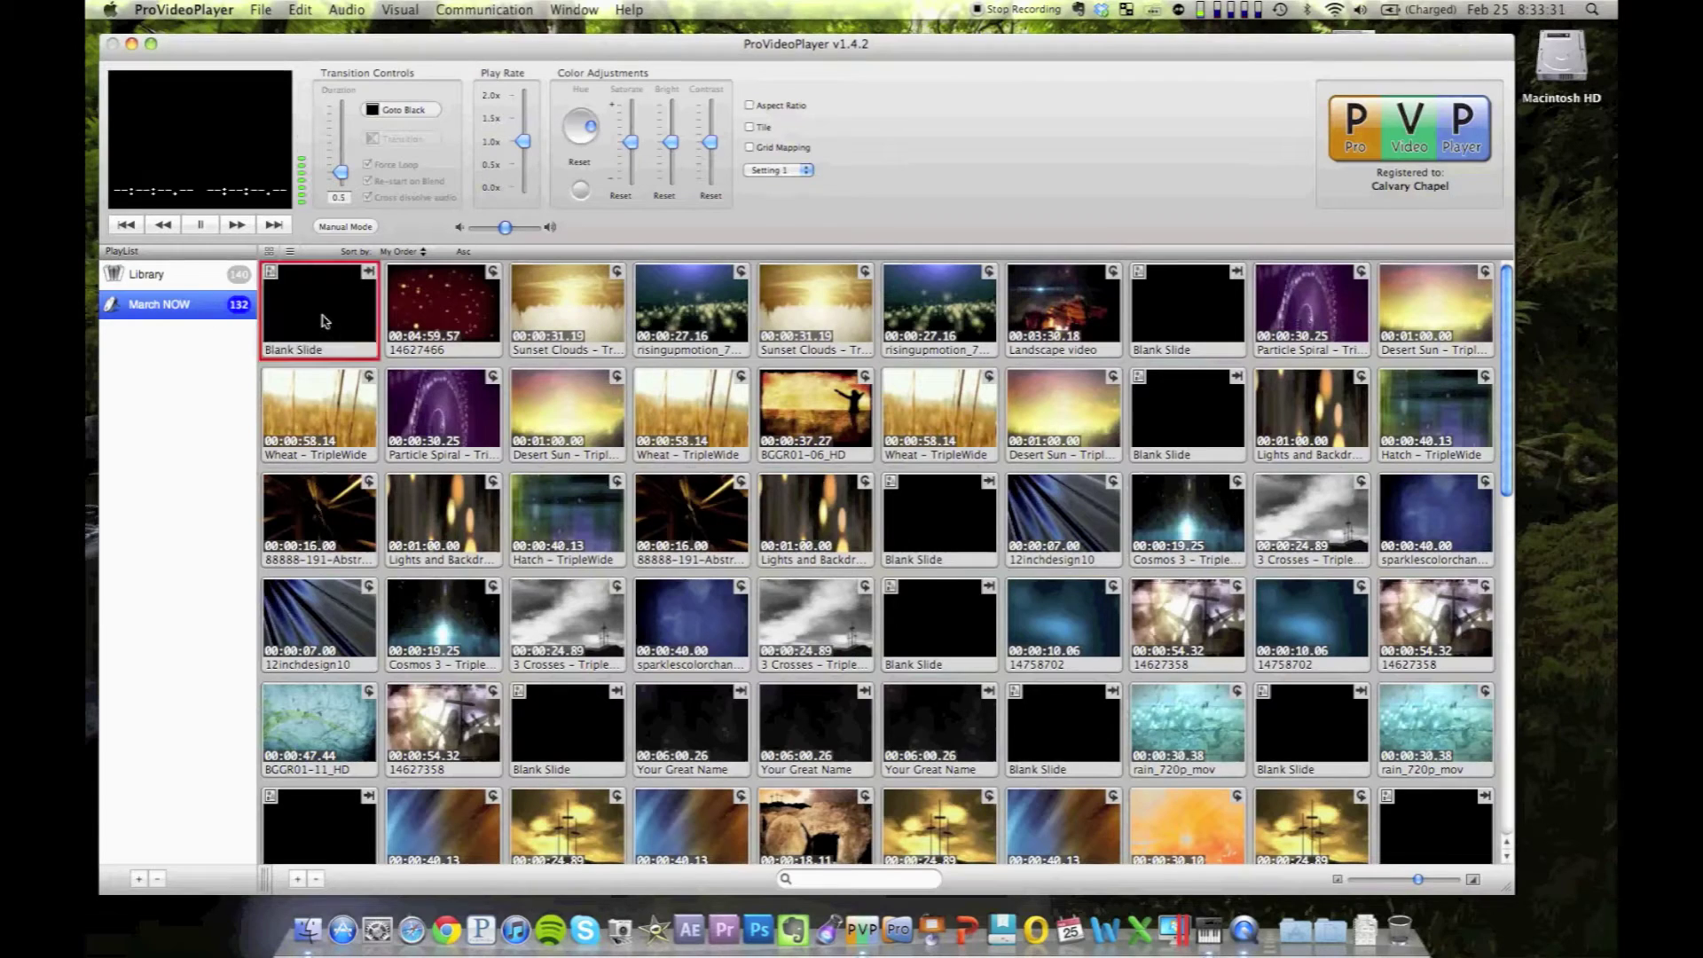
# Play the 14627466 clip, then the first and second Sunset Clouds clips.
pyautogui.click(436, 328)
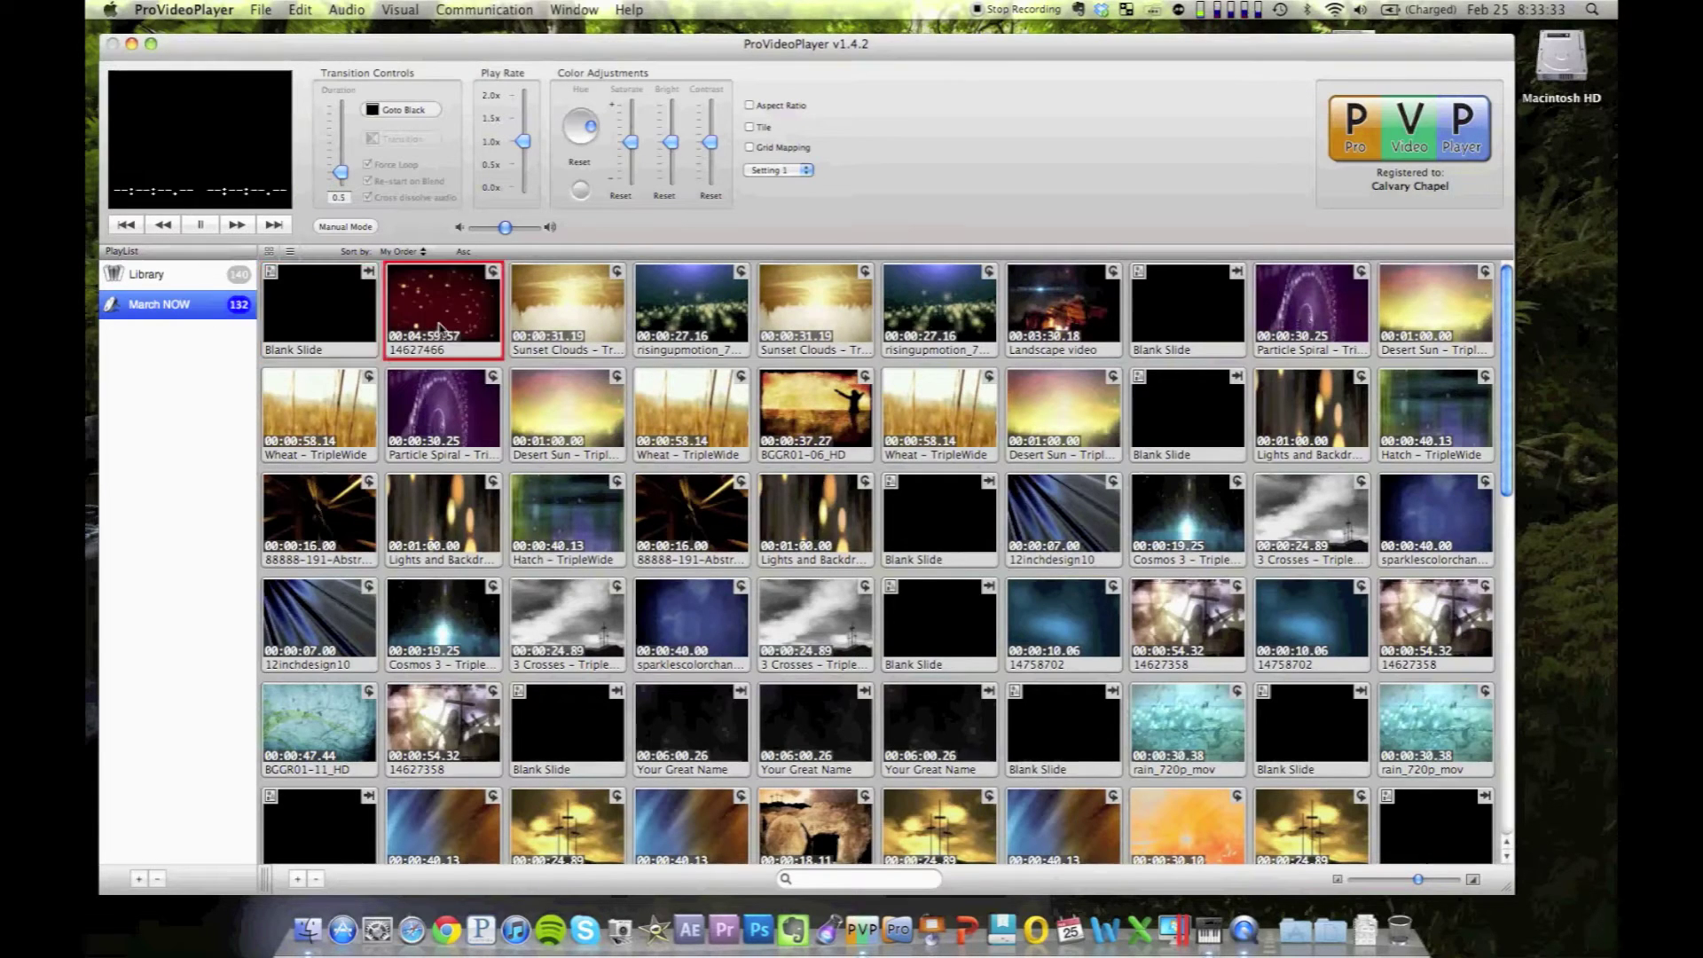
pyautogui.click(589, 319)
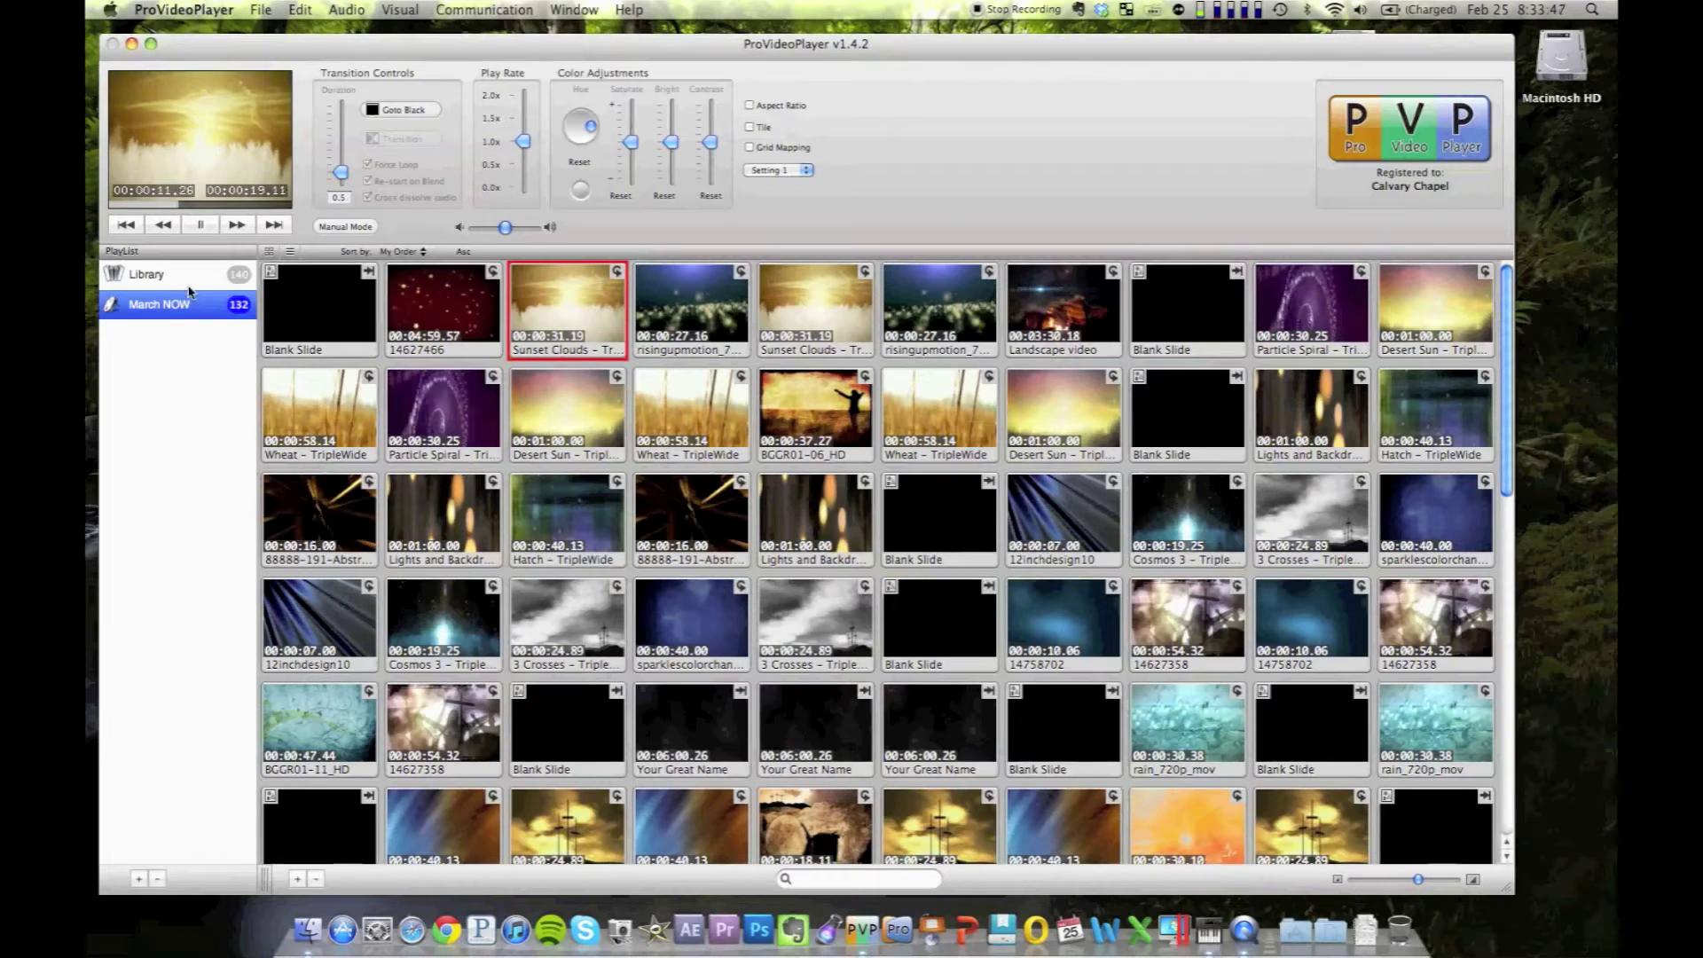
pyautogui.click(843, 313)
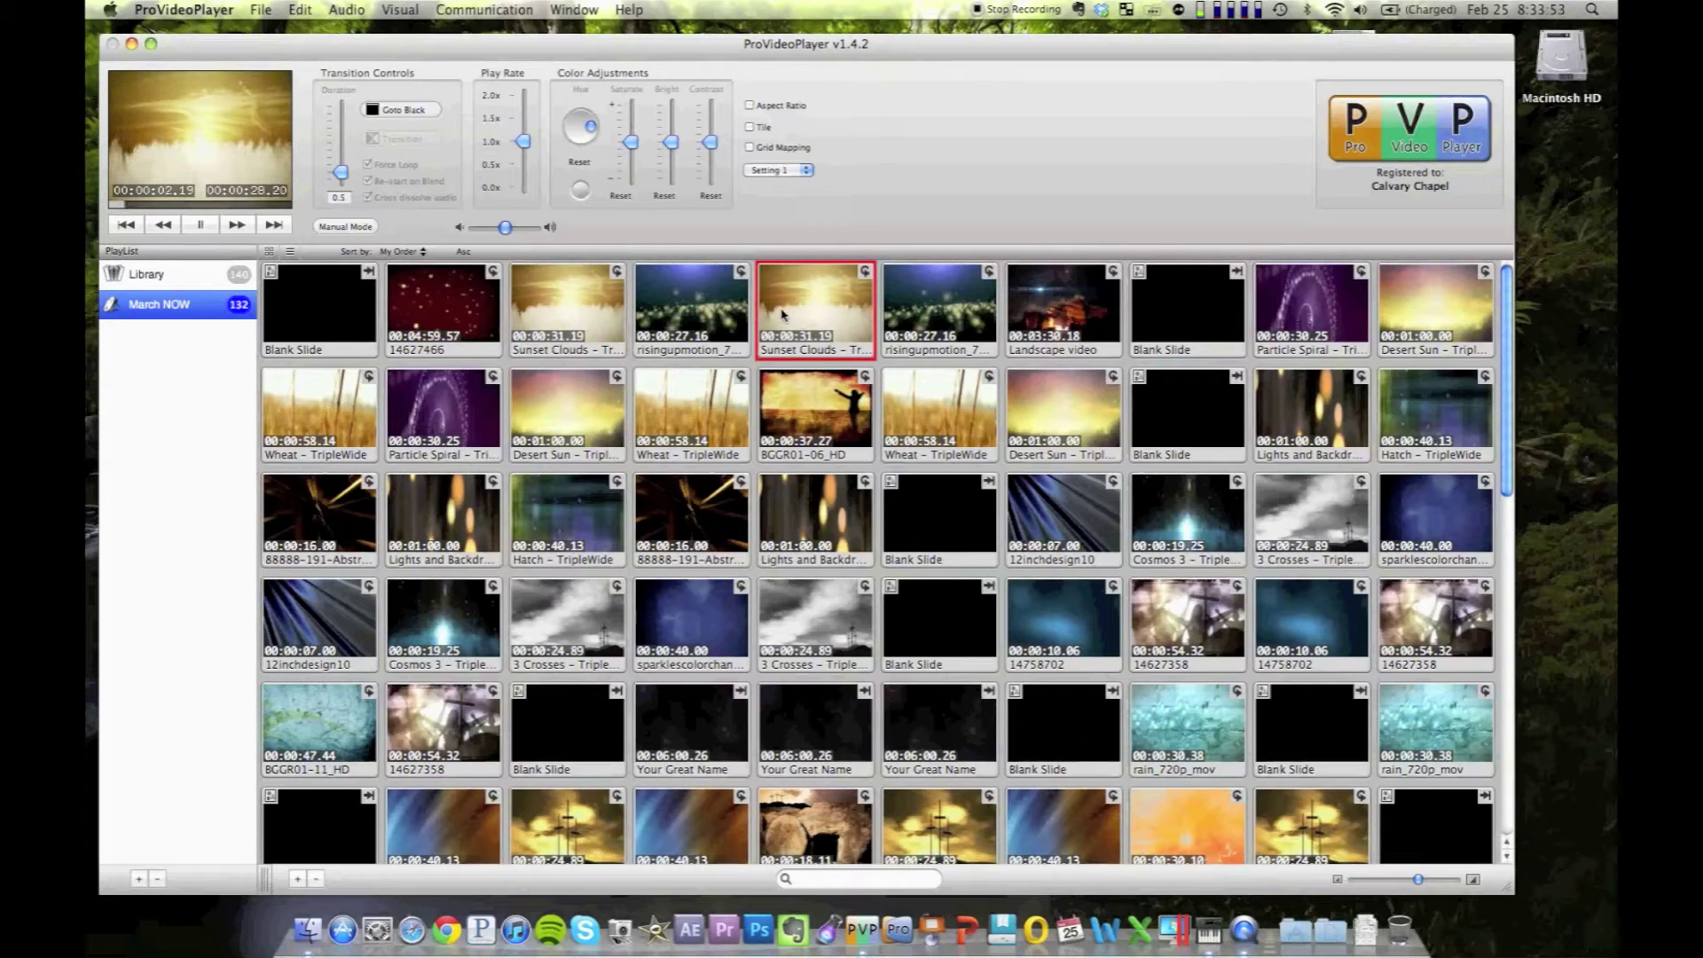
# Open the MIDI grid configuration from ProVideoPlayer's MIDI preferences.
pyautogui.press('super+comma')
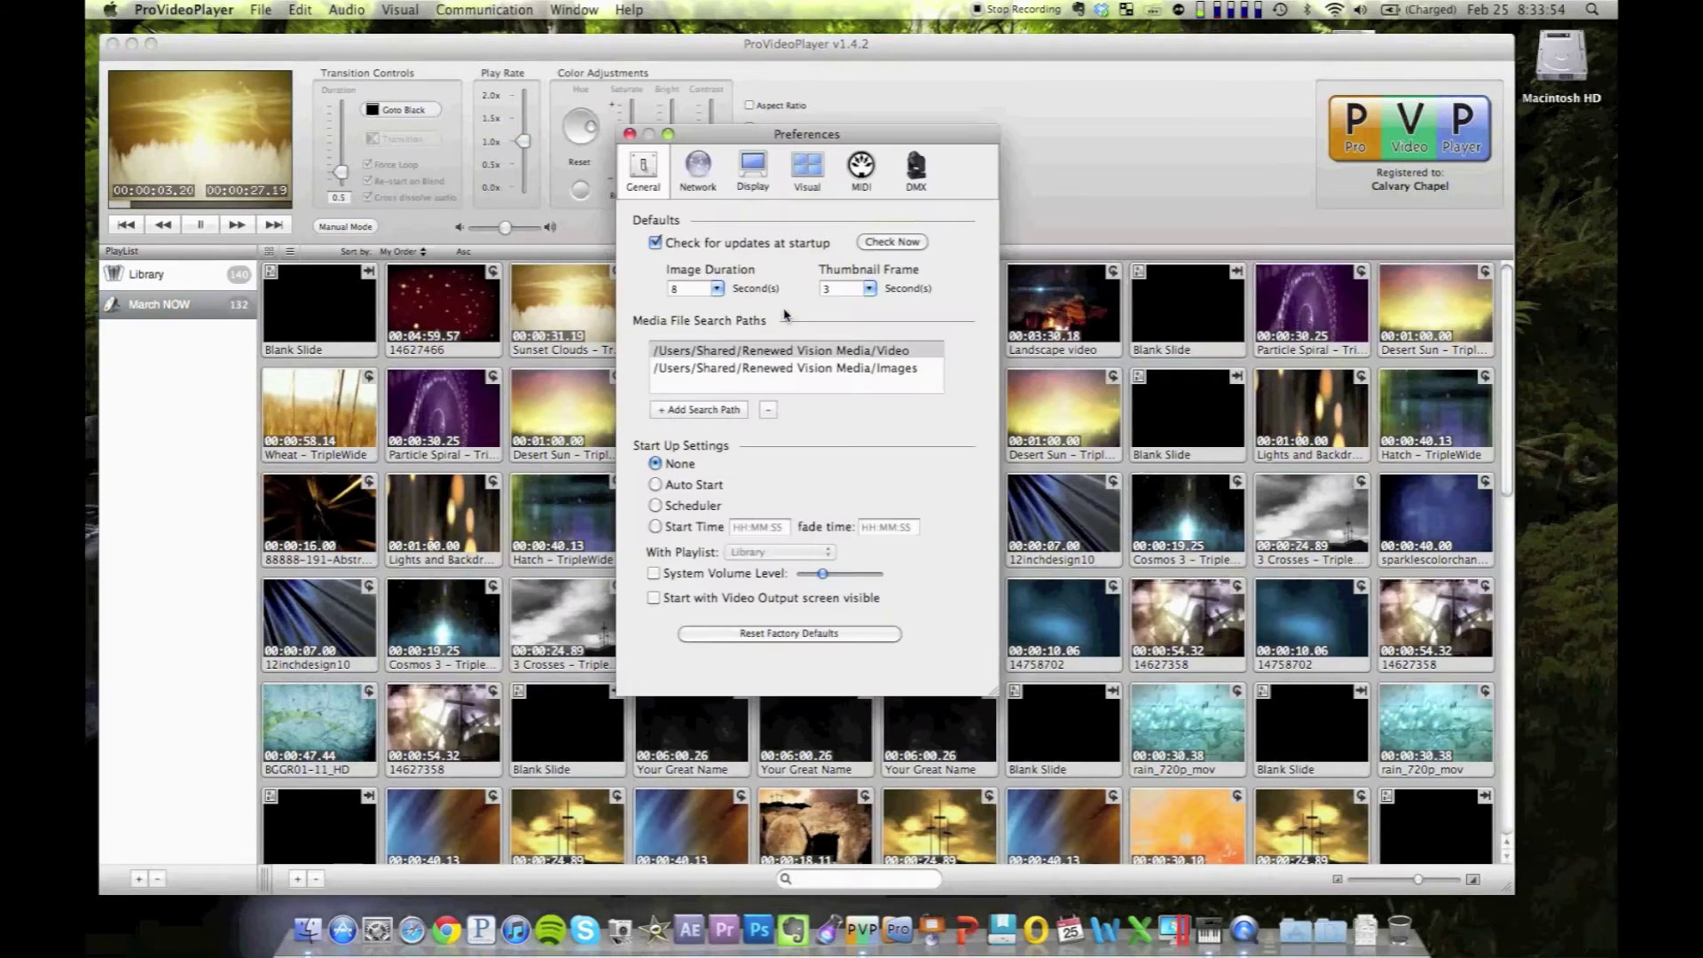
pyautogui.click(862, 171)
pyautogui.click(858, 252)
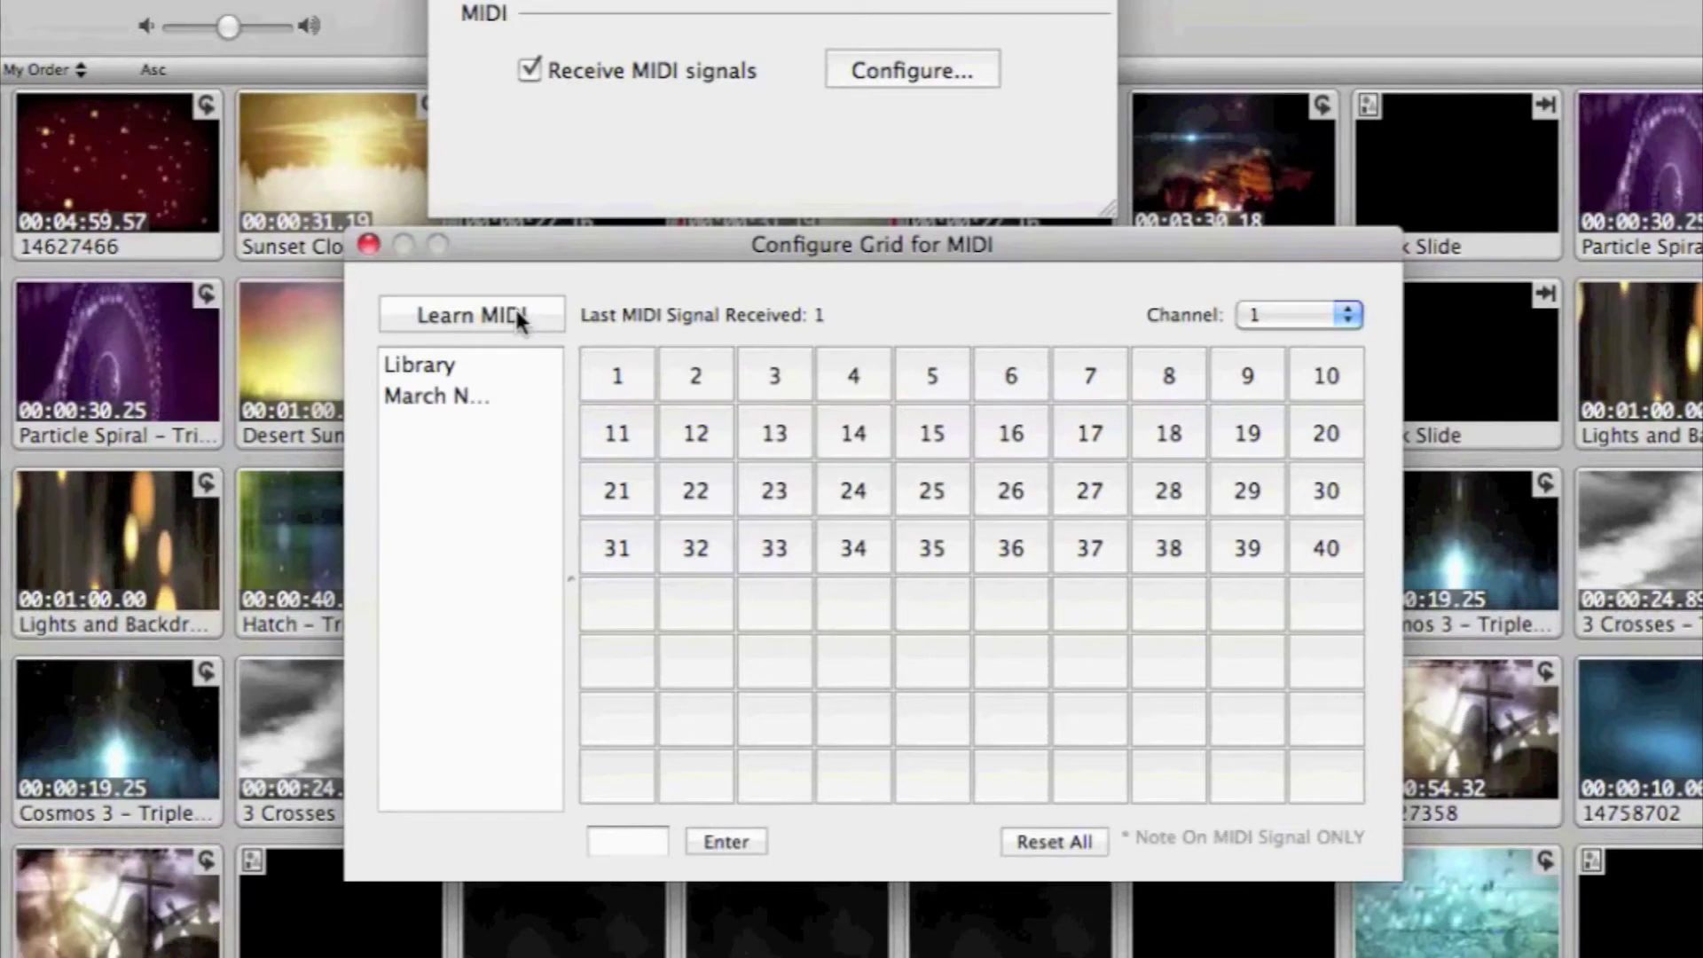
pyautogui.click(665, 387)
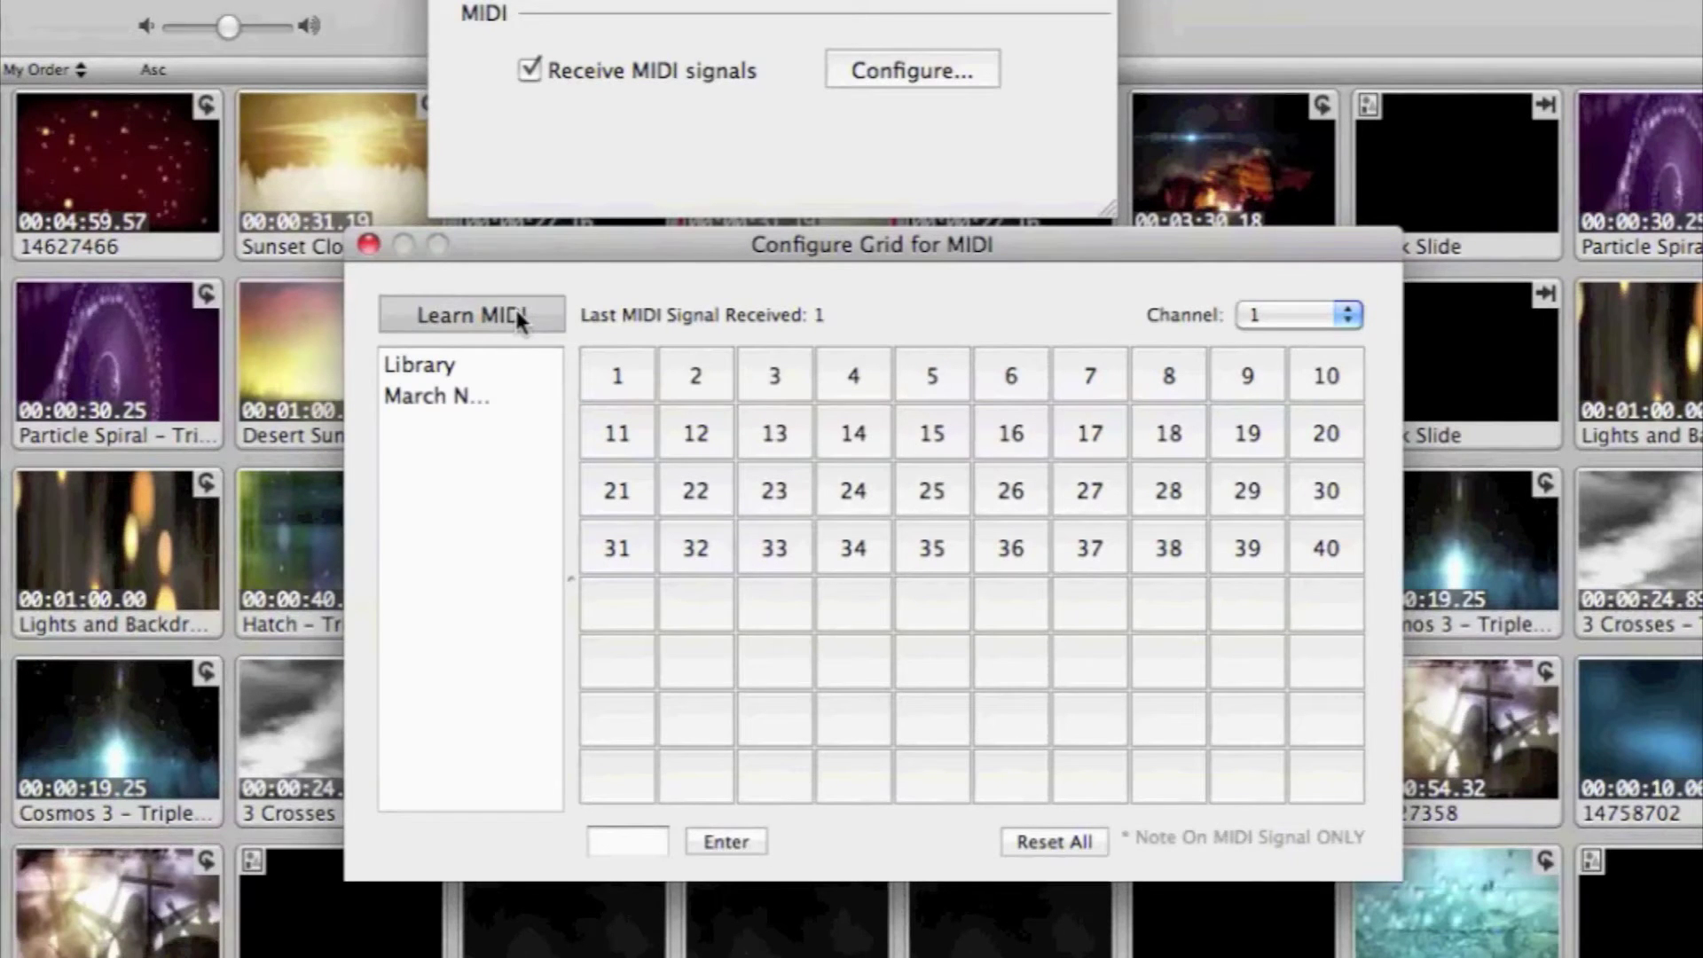
# Number two empty row-five grid cells 41 and 42, then turn on Learn MIDI.
pyautogui.click(631, 608)
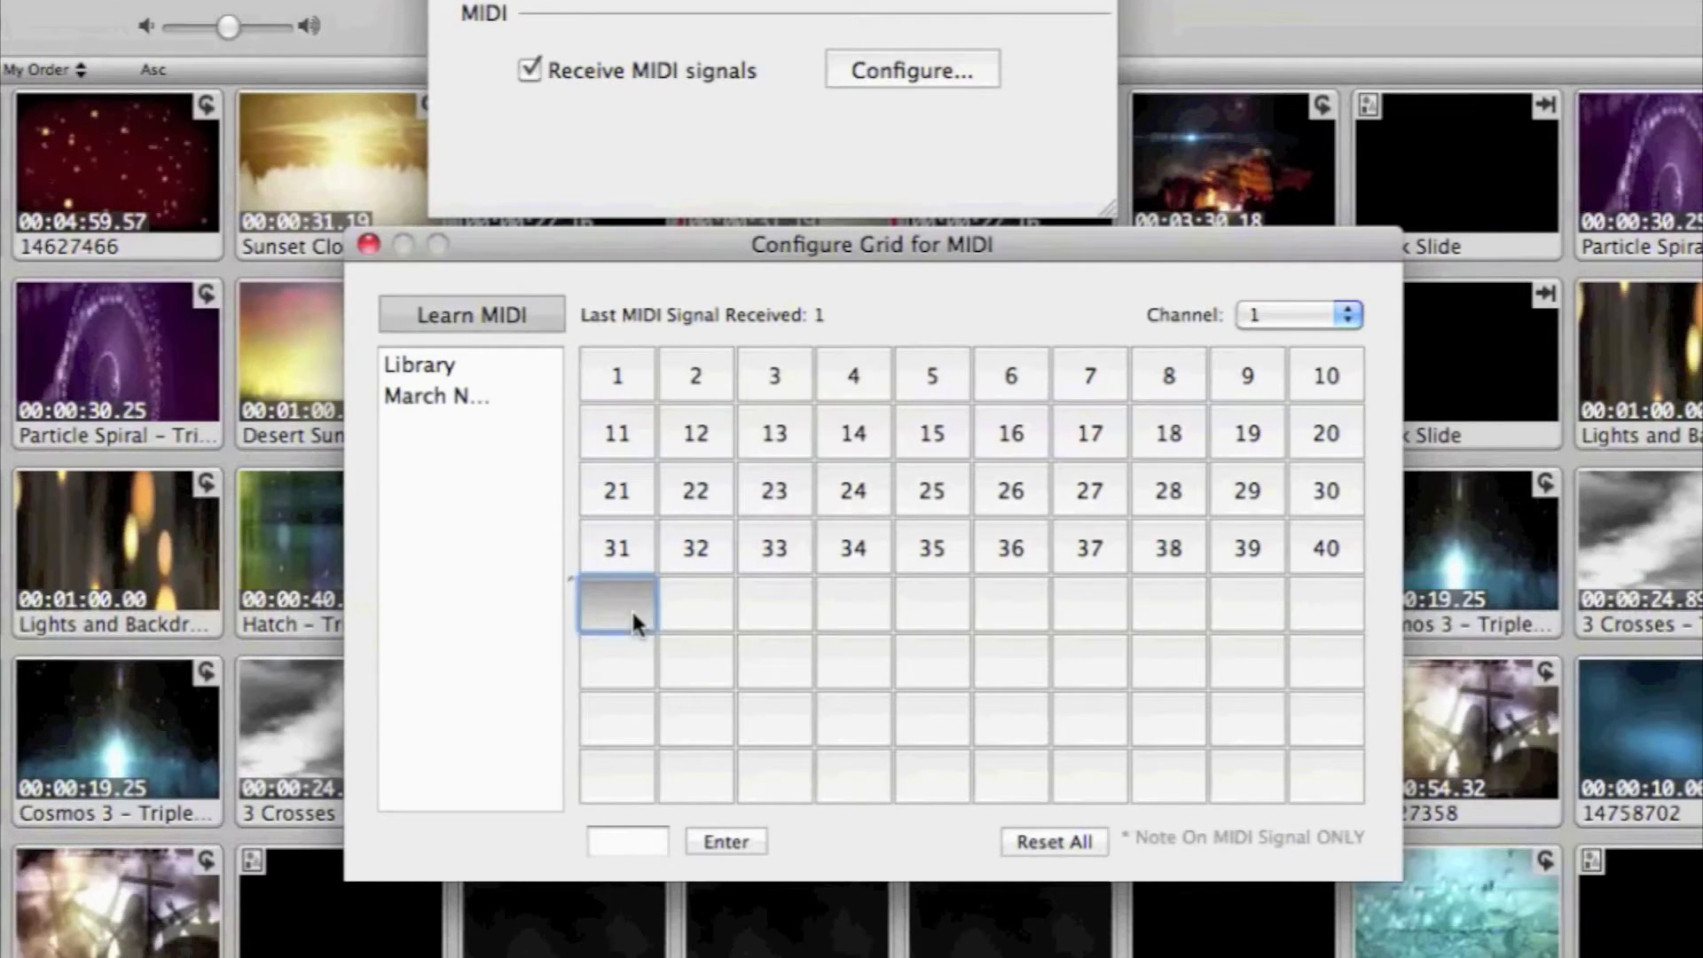
pyautogui.click(633, 845)
pyautogui.write('41')
pyautogui.click(719, 840)
pyautogui.click(699, 623)
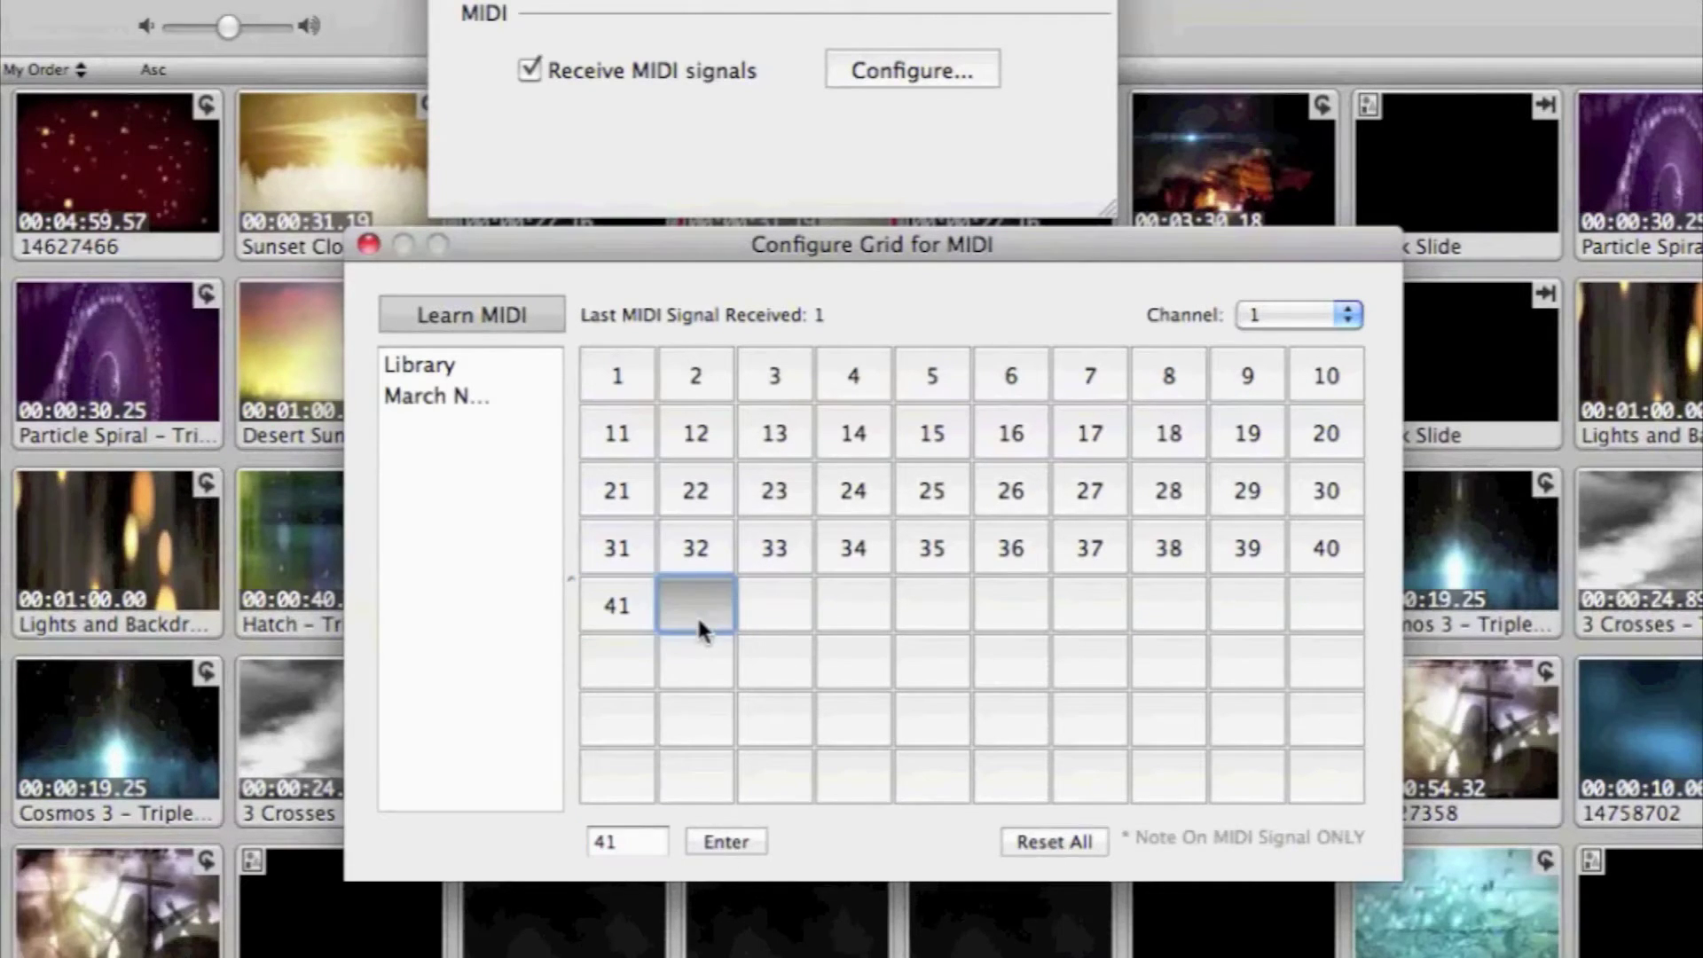
pyautogui.click(639, 838)
pyautogui.press('BackSpace')
pyautogui.write('2')
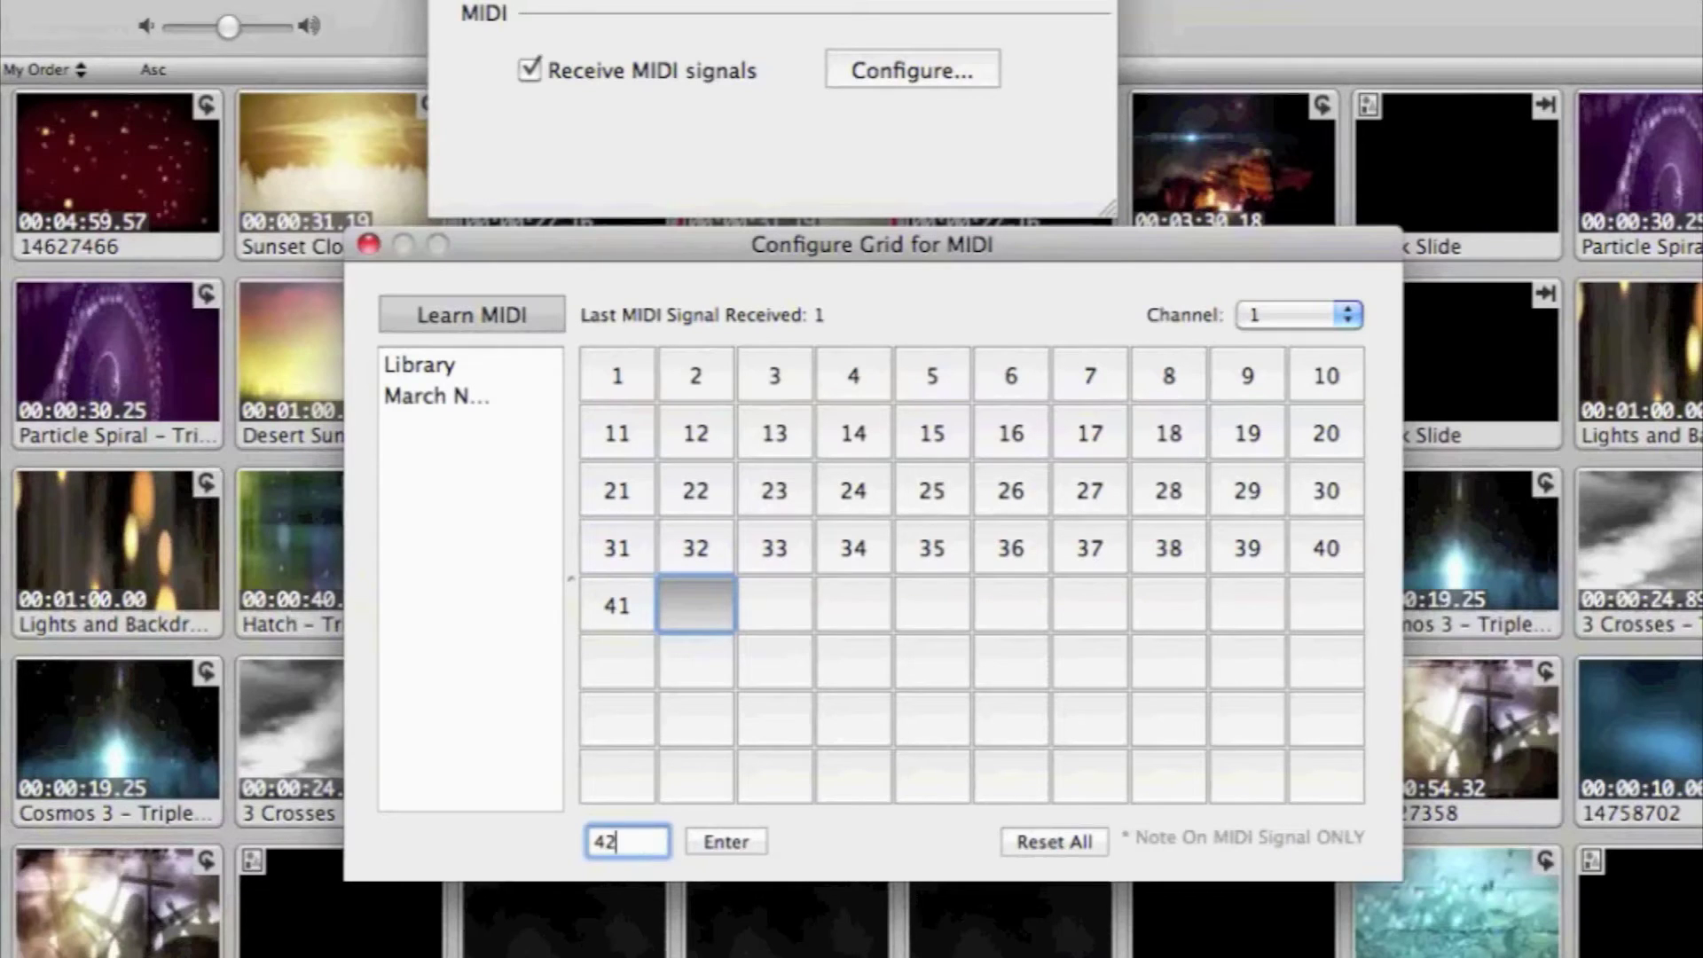
pyautogui.click(727, 849)
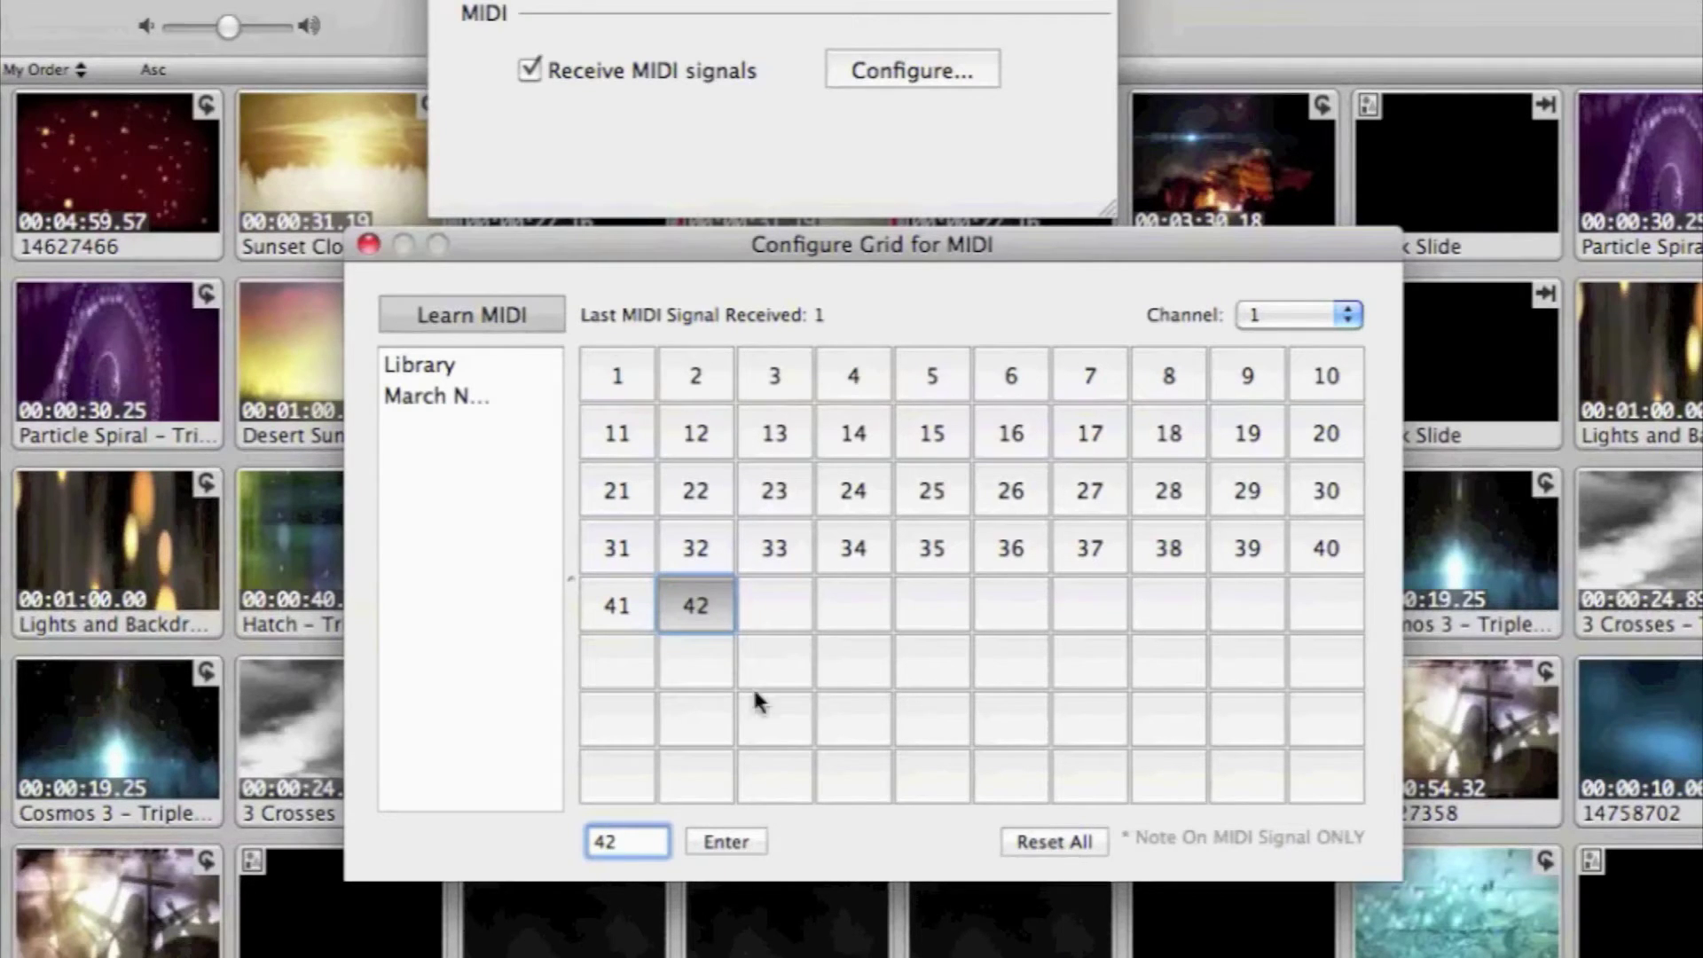
pyautogui.click(768, 624)
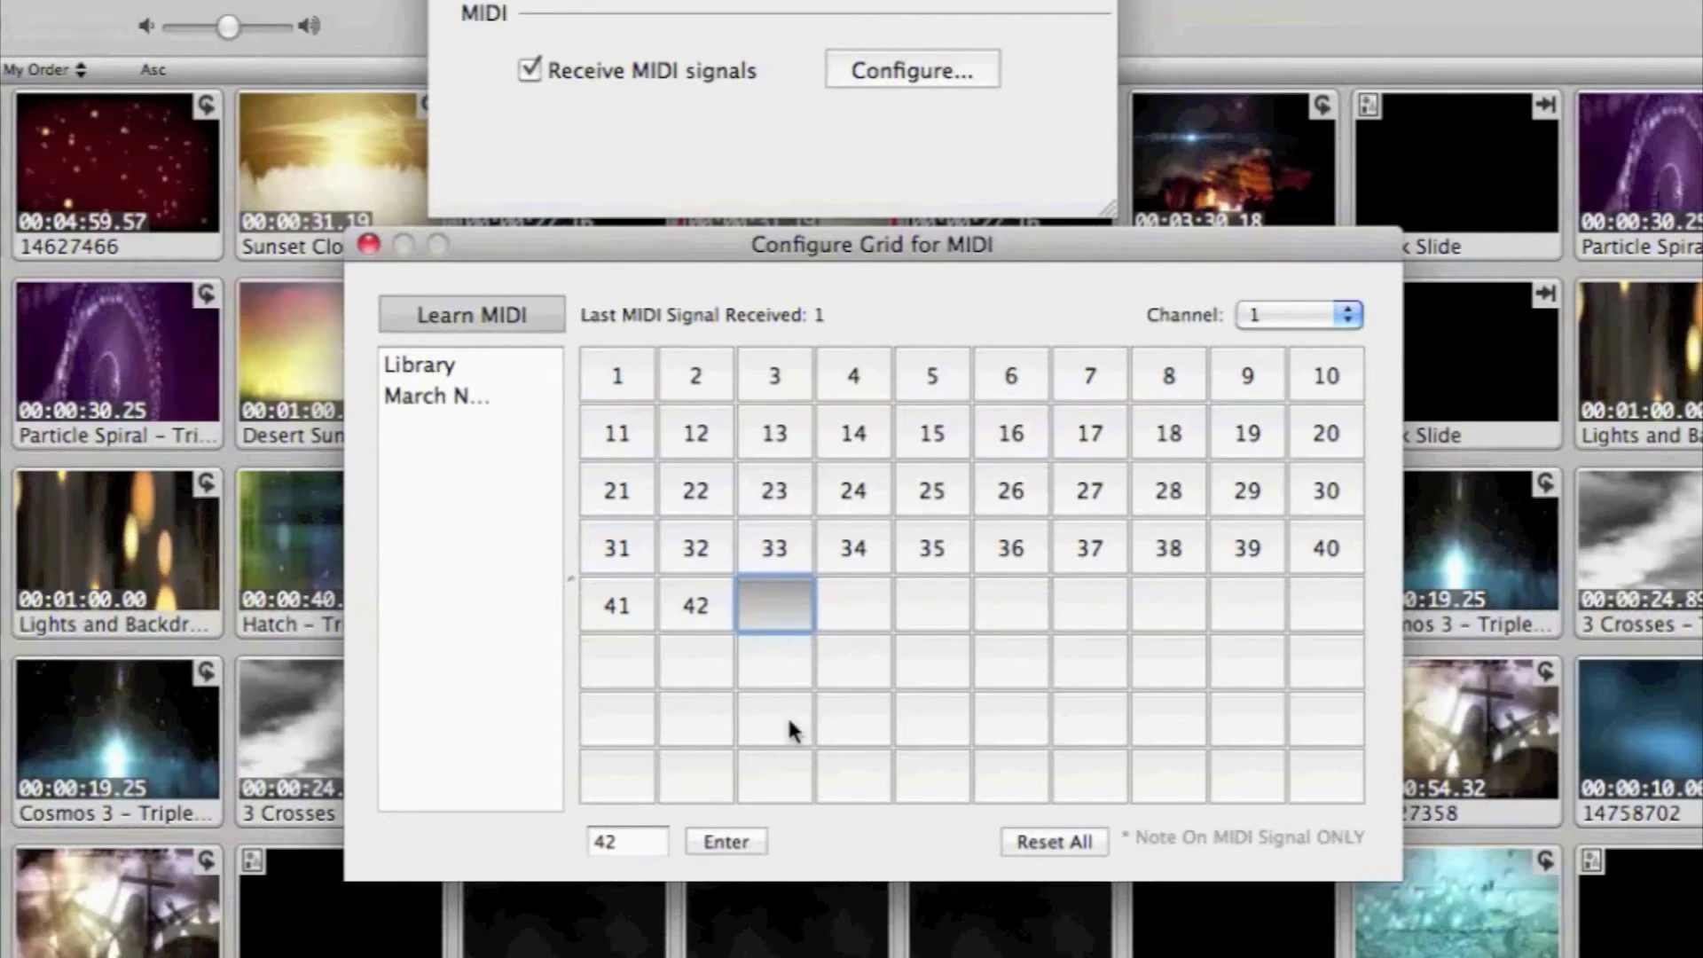
pyautogui.click(534, 312)
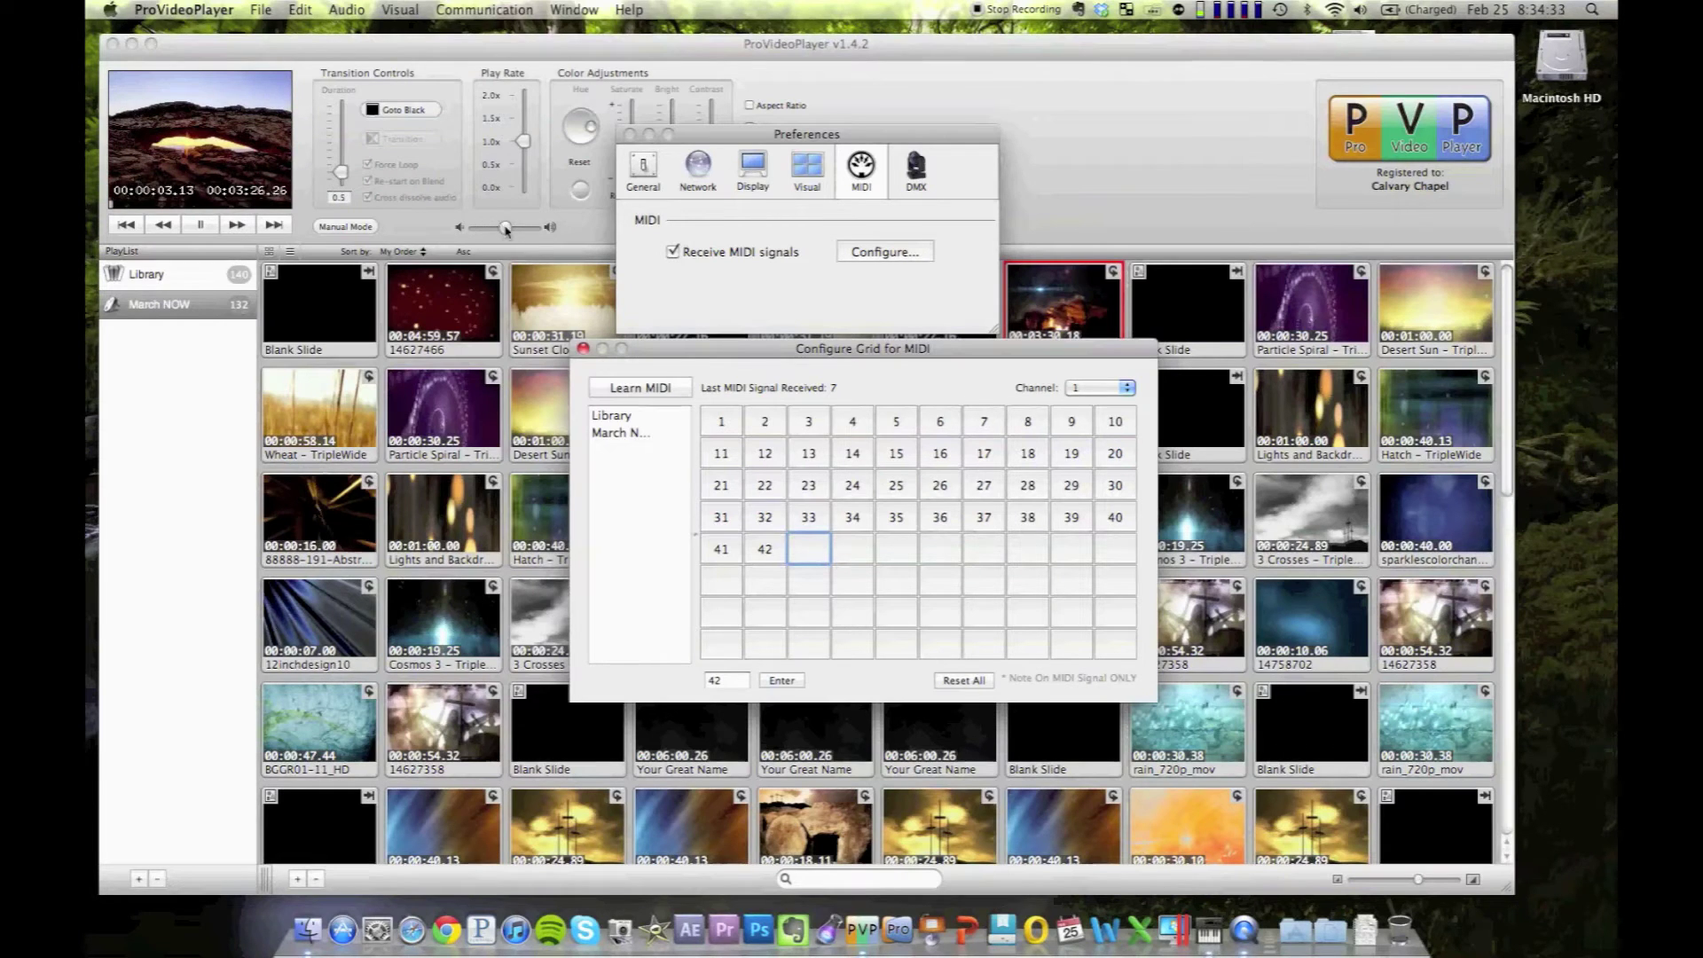
# Bring the main player window forward so note 7 plays Landscape, then close Configure Grid for MIDI.
pyautogui.click(480, 236)
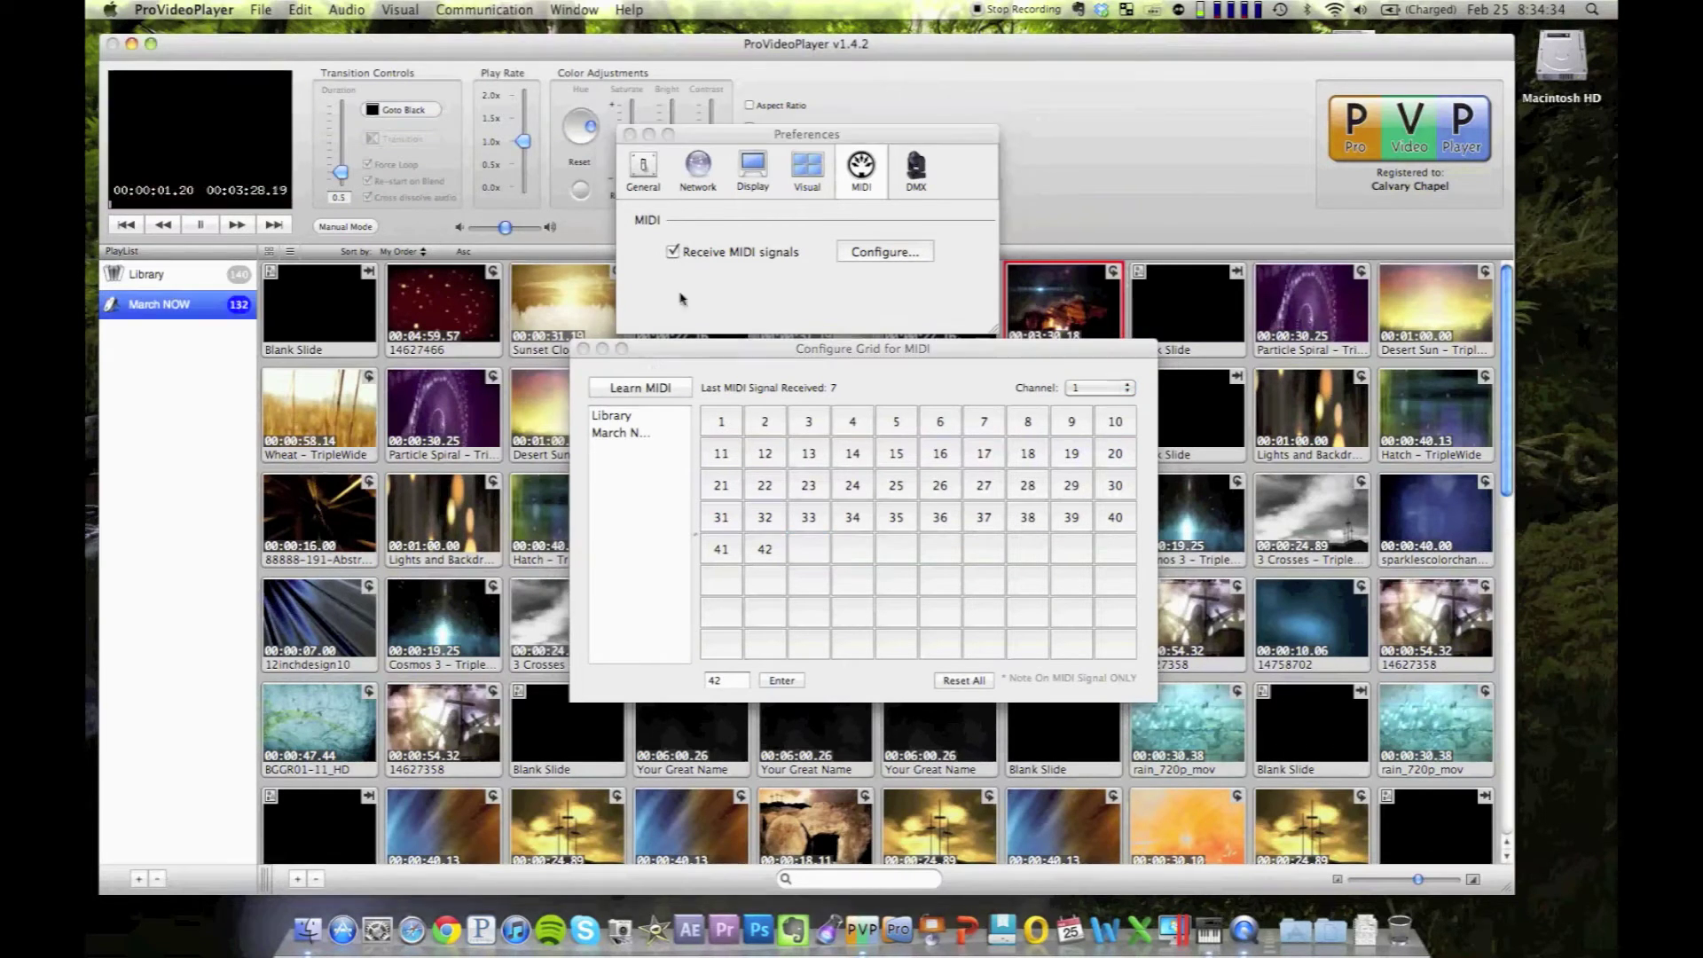
pyautogui.click(583, 349)
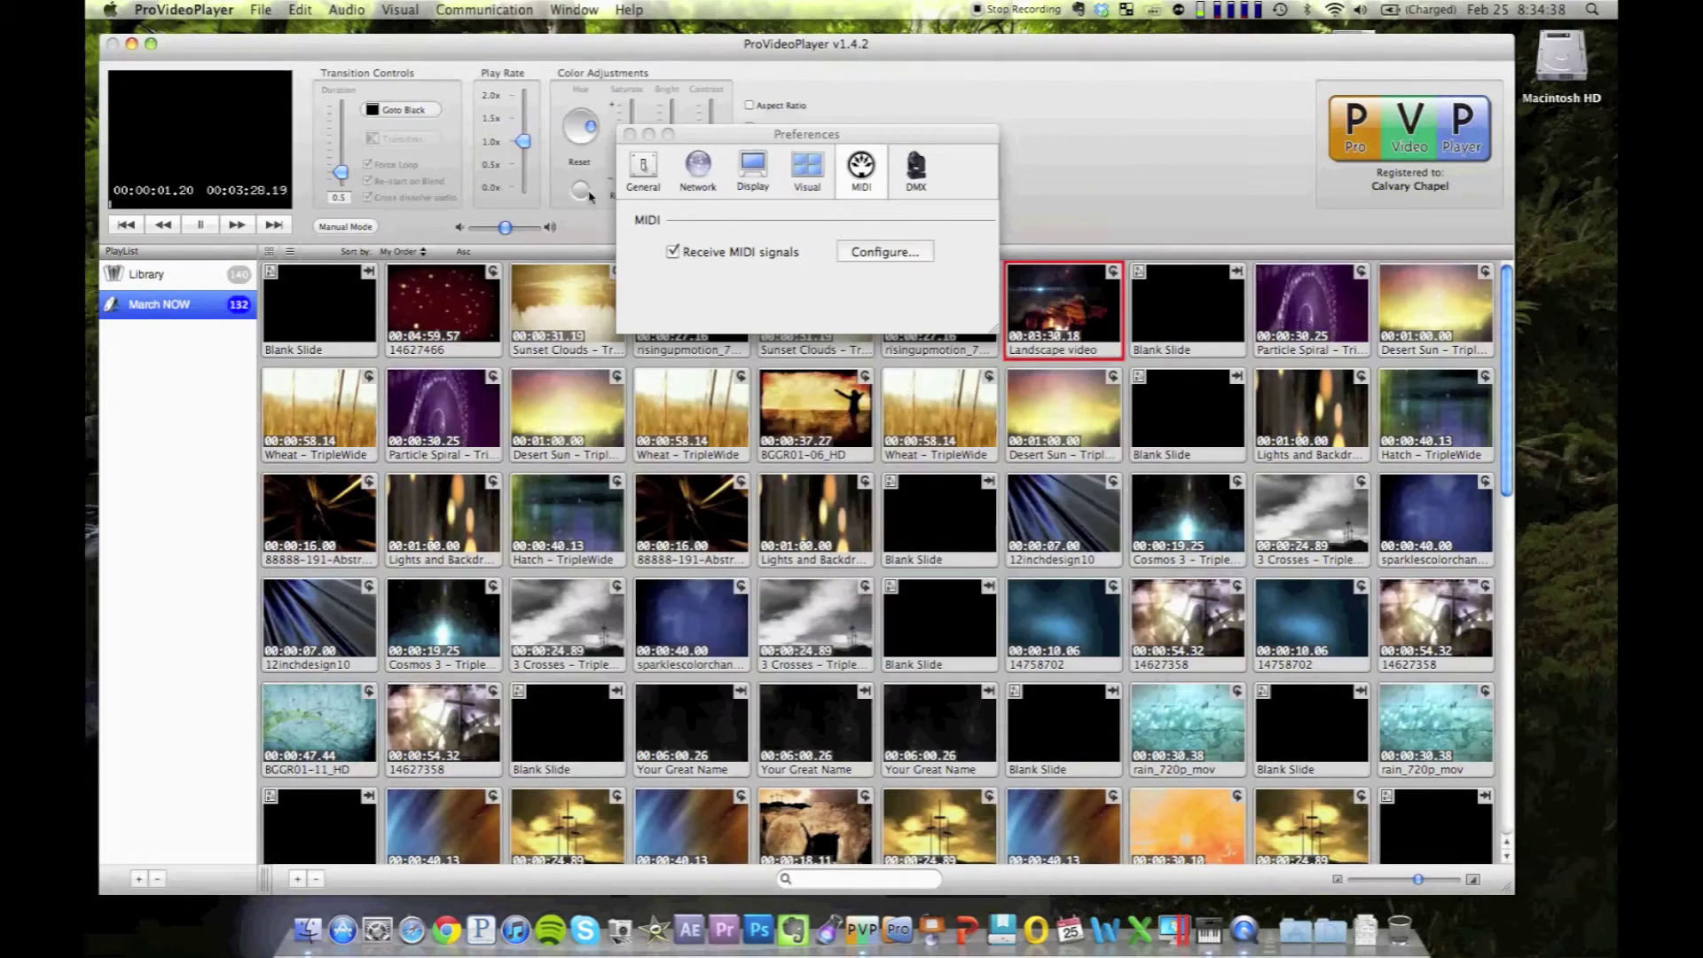
# Drop ProVideoPlayer's playback volume to minimum, reopen the MIDI grid configuration, then bring Audio MIDI Setup forward.
pyautogui.click(629, 134)
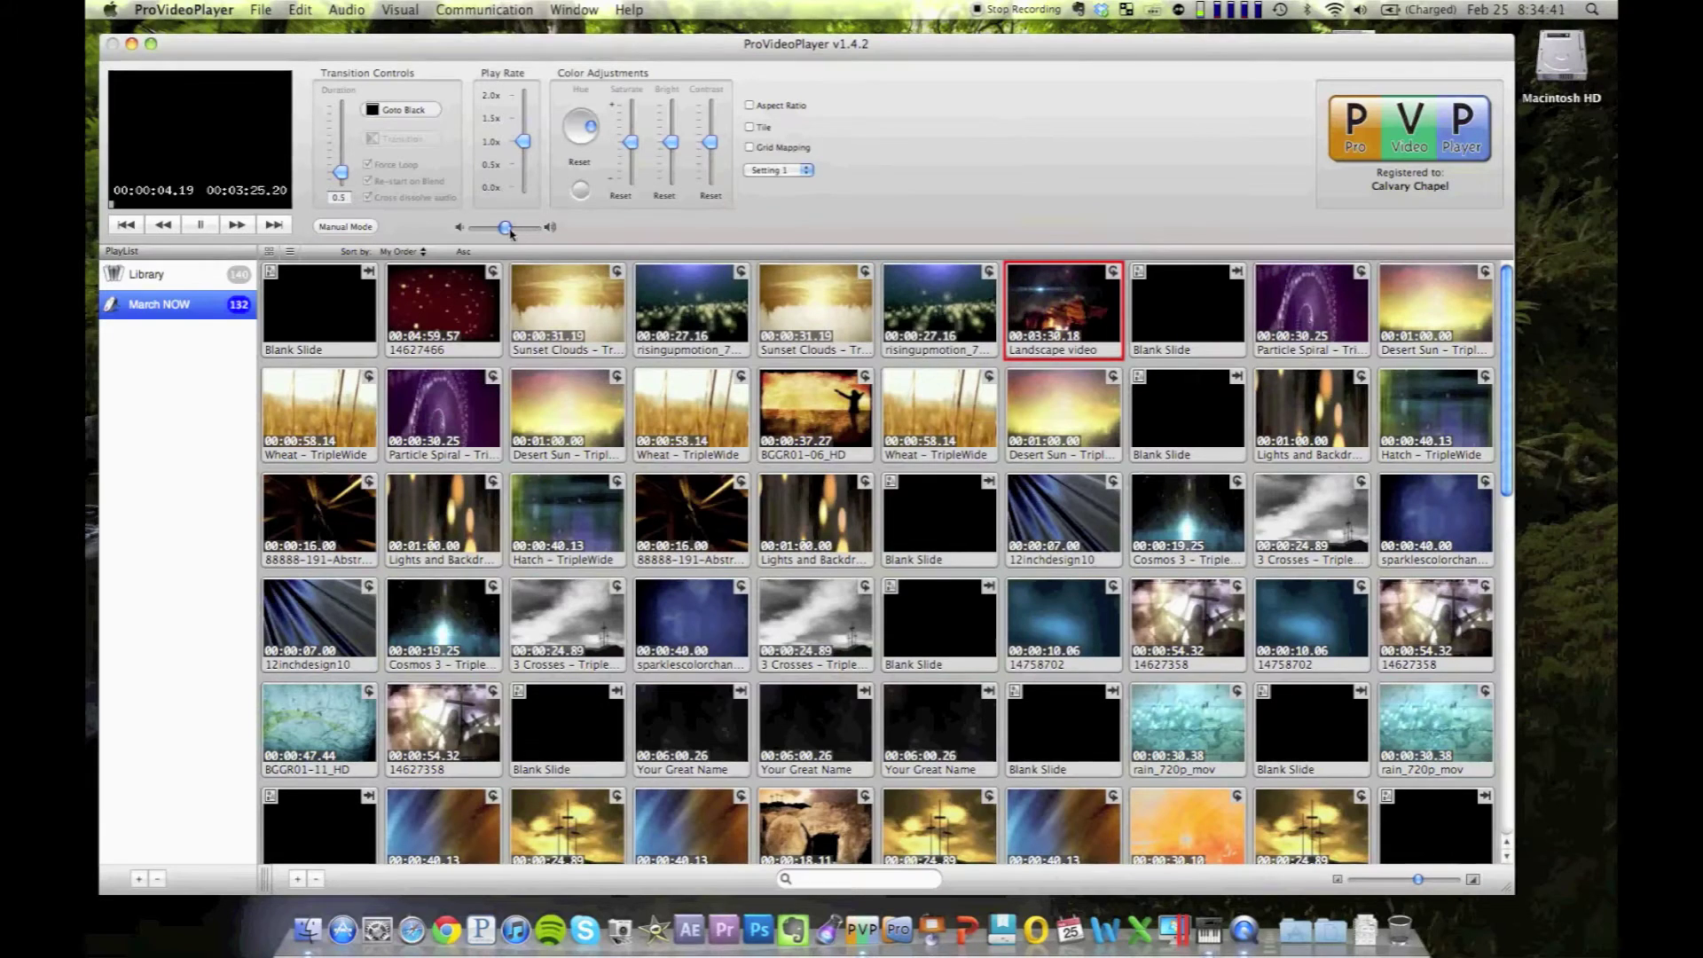
pyautogui.moveTo(510, 232); pyautogui.dragTo(437, 234)
pyautogui.press('super+comma')
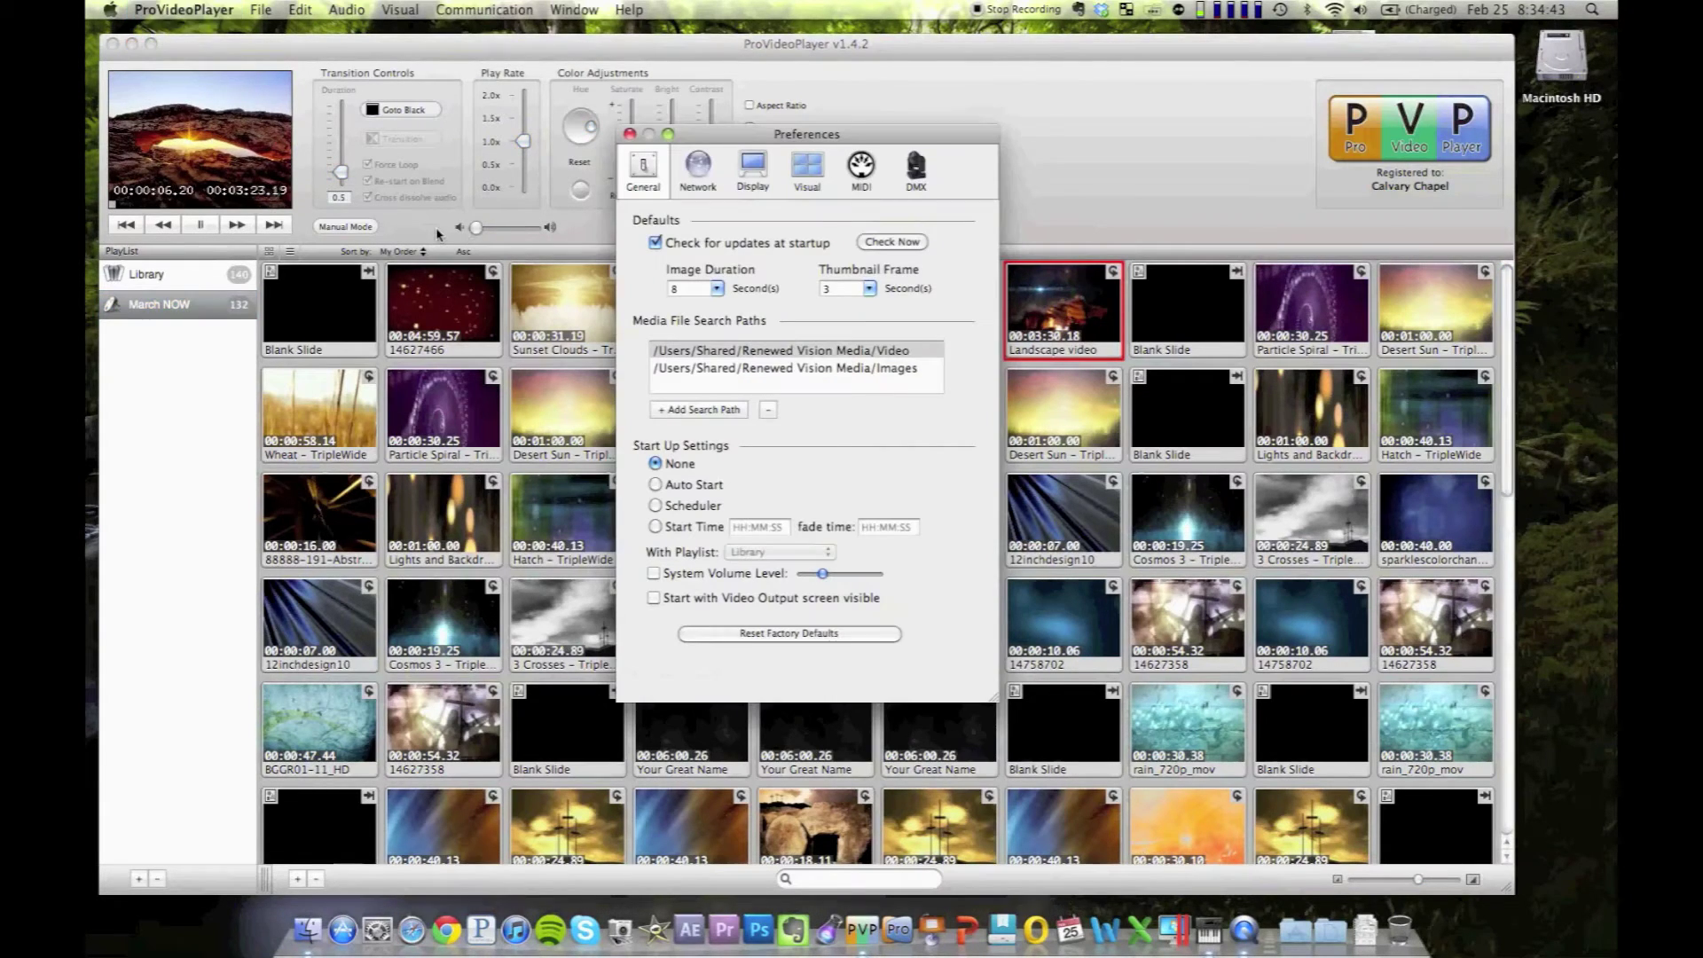
pyautogui.click(861, 164)
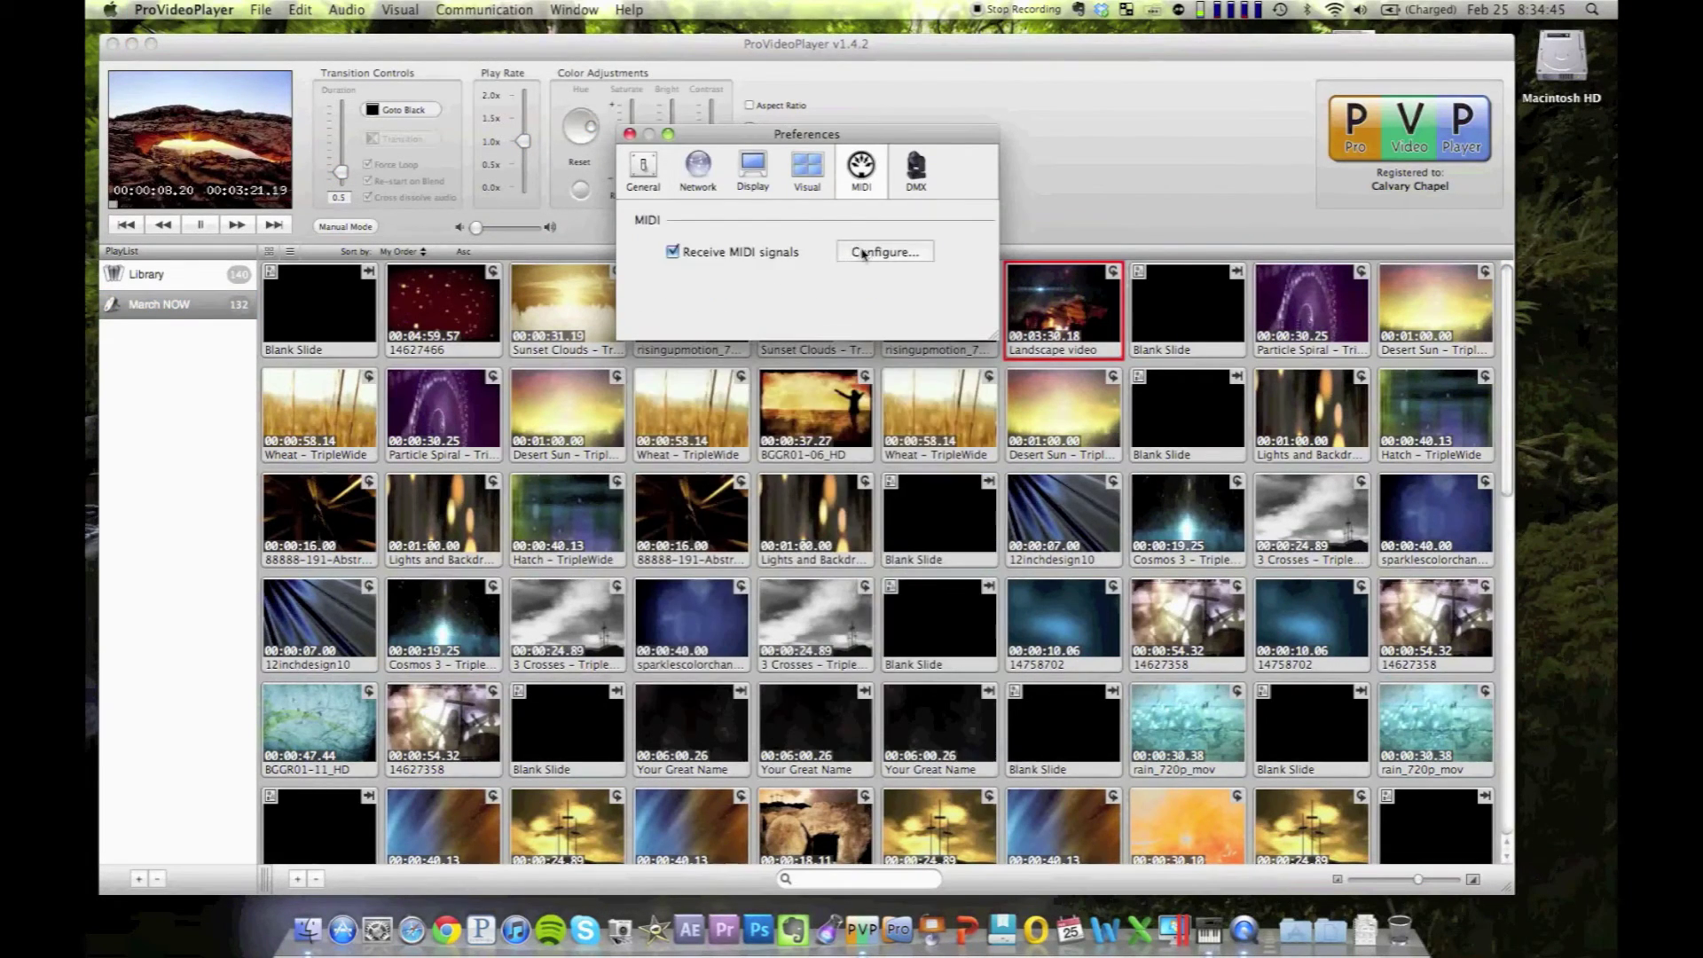
pyautogui.click(870, 253)
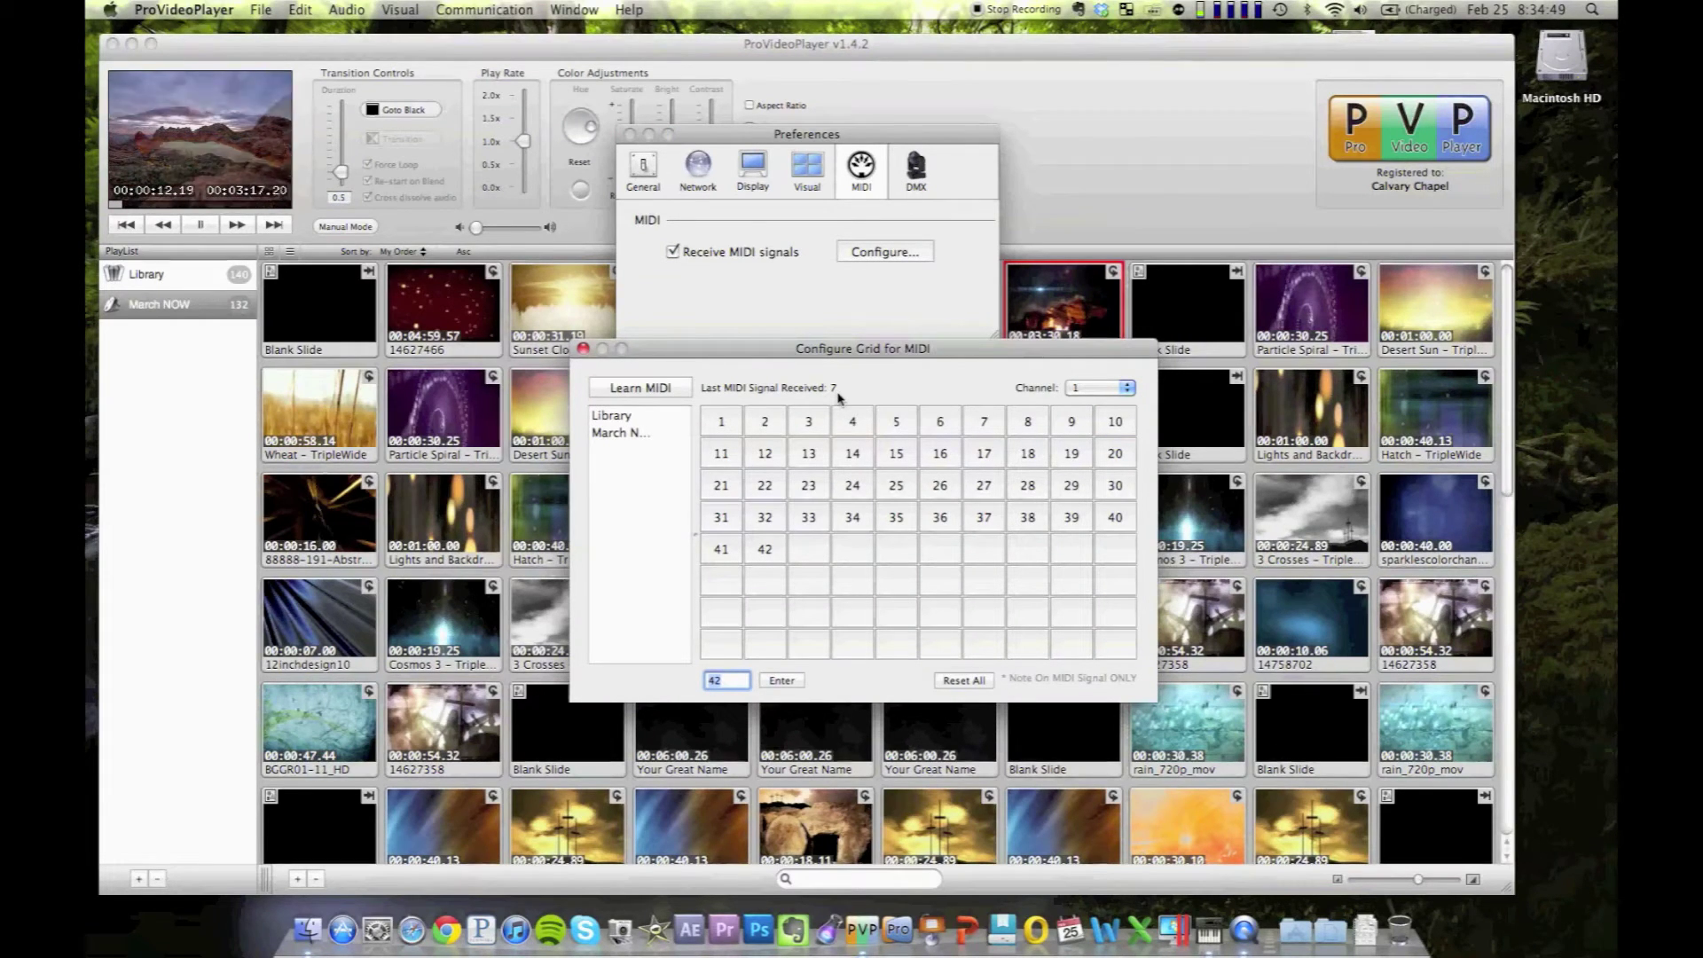
pyautogui.click(1225, 927)
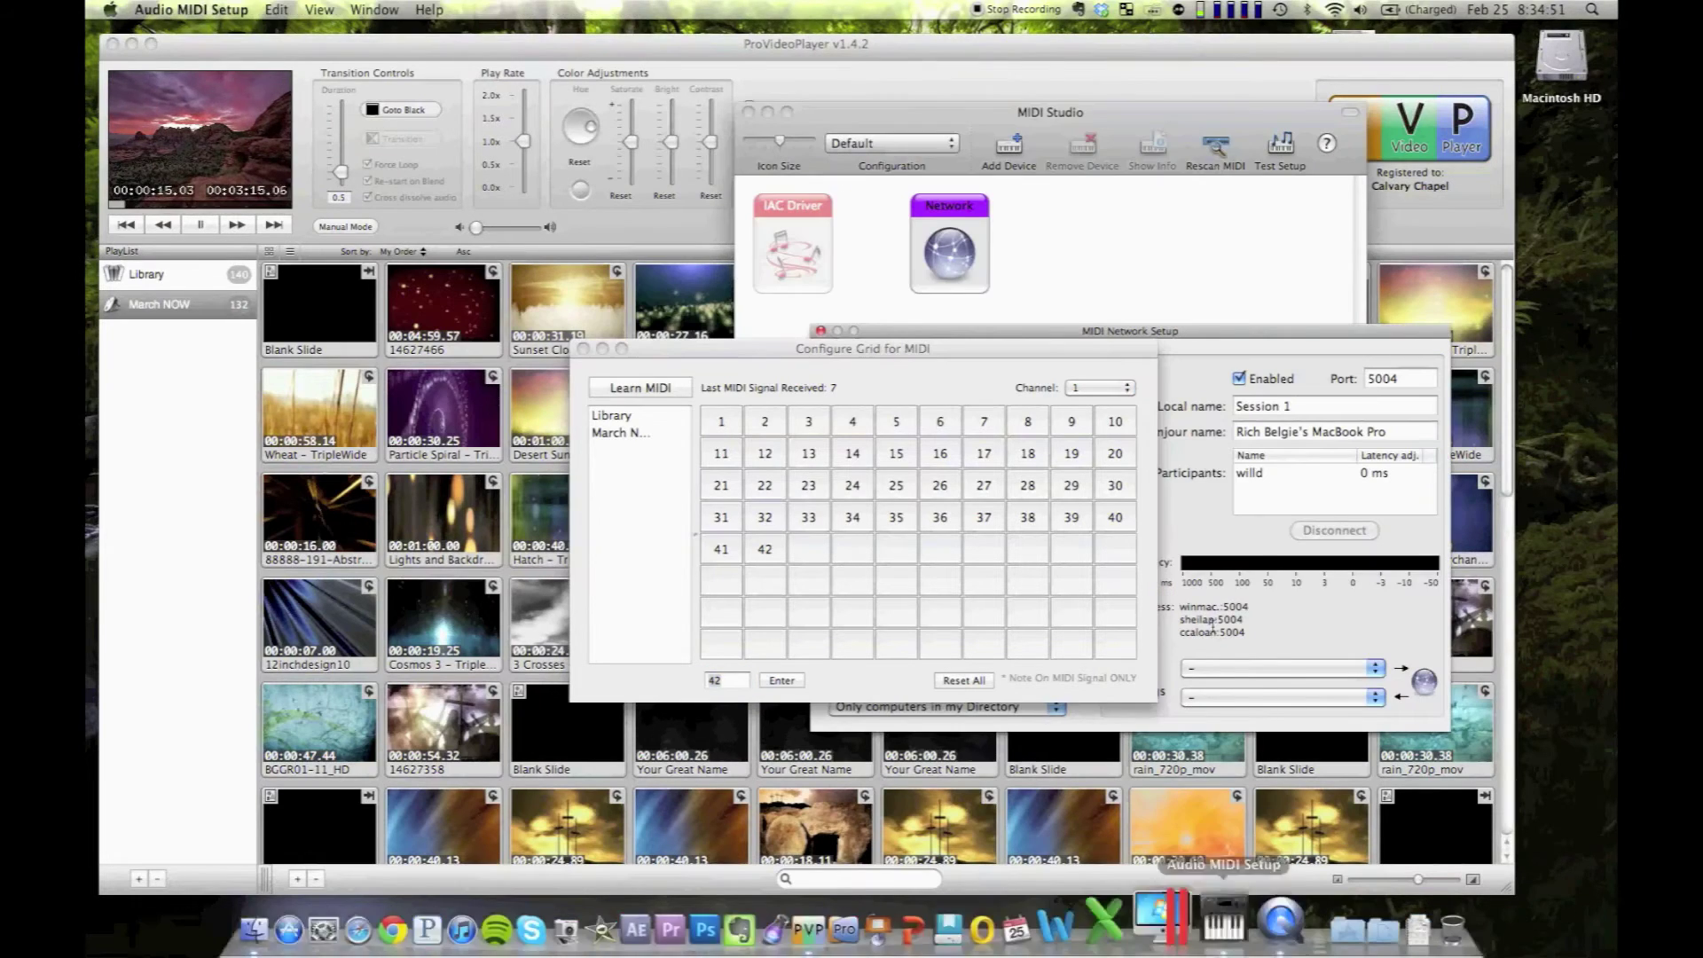
# Close ProVideoPlayer's MIDI grid configuration, then reopen it from the MIDI preferences.
pyautogui.click(583, 348)
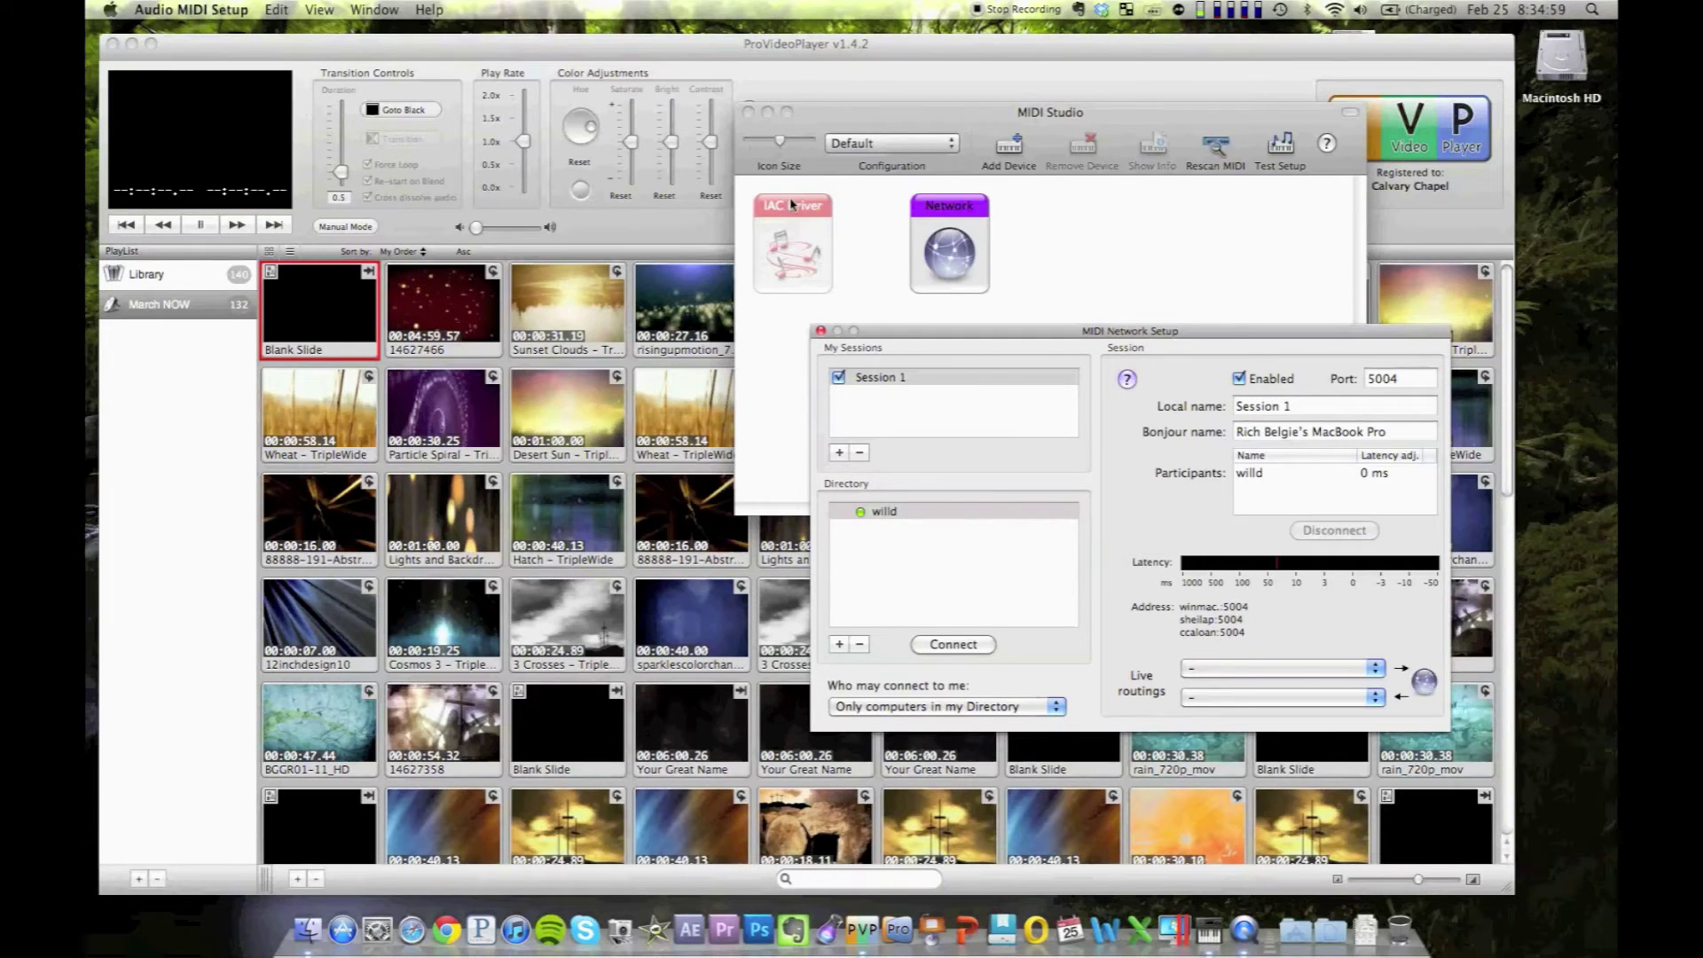
pyautogui.click(825, 89)
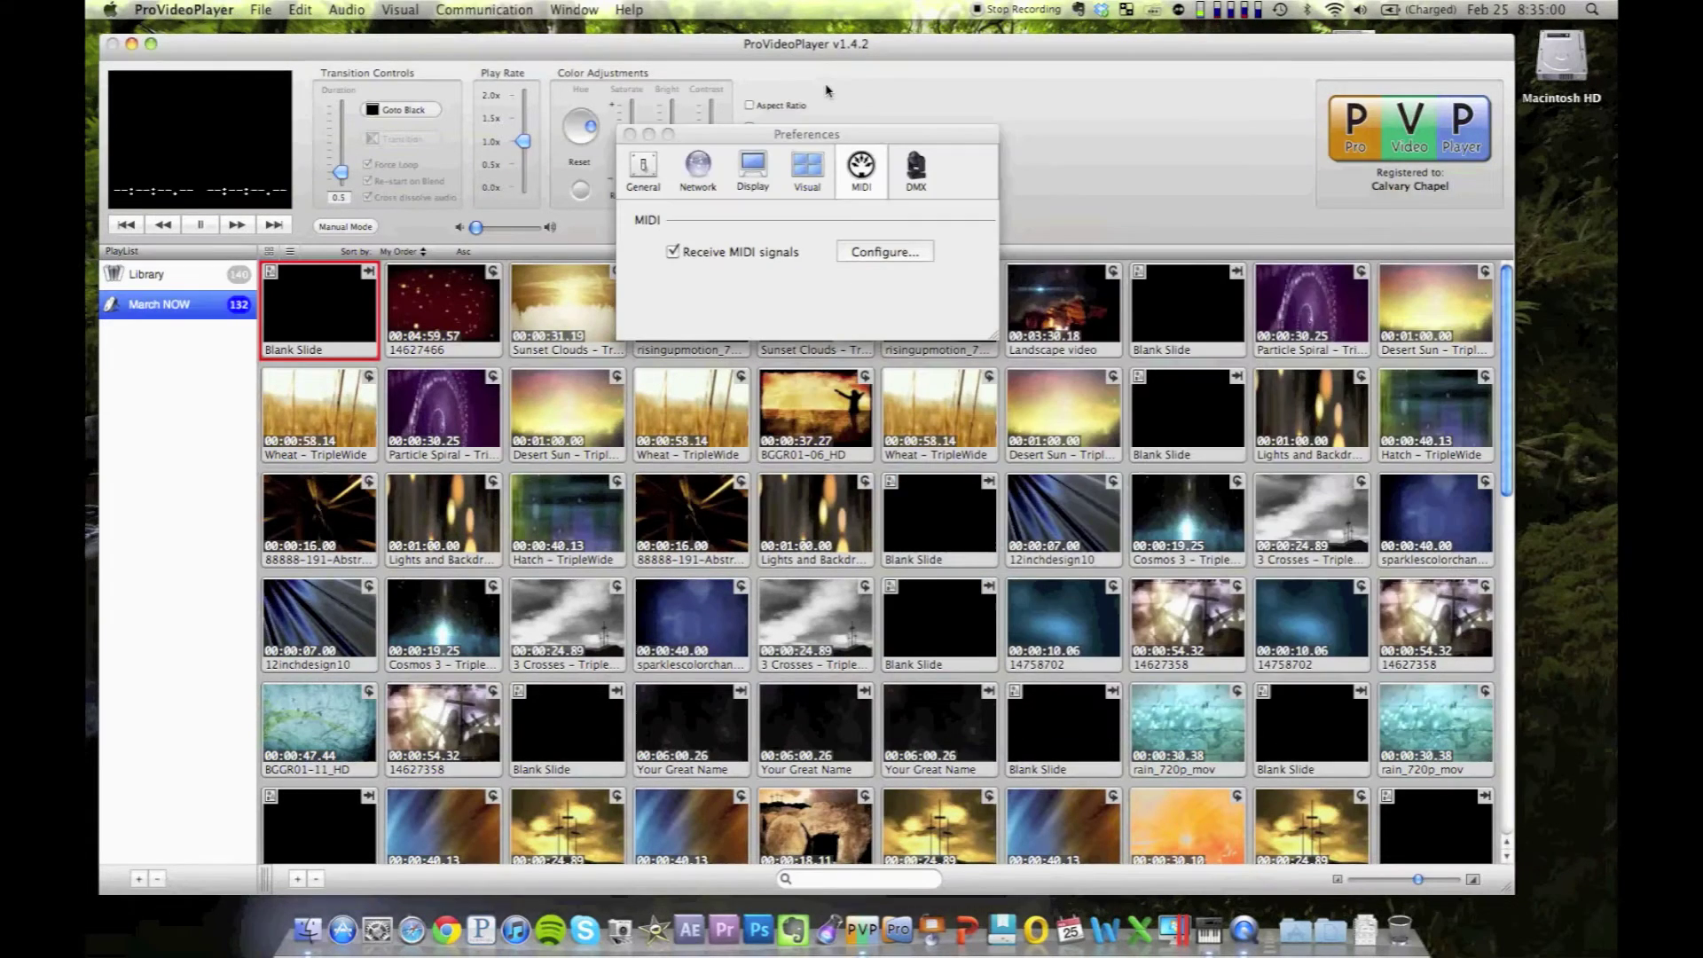
pyautogui.click(859, 253)
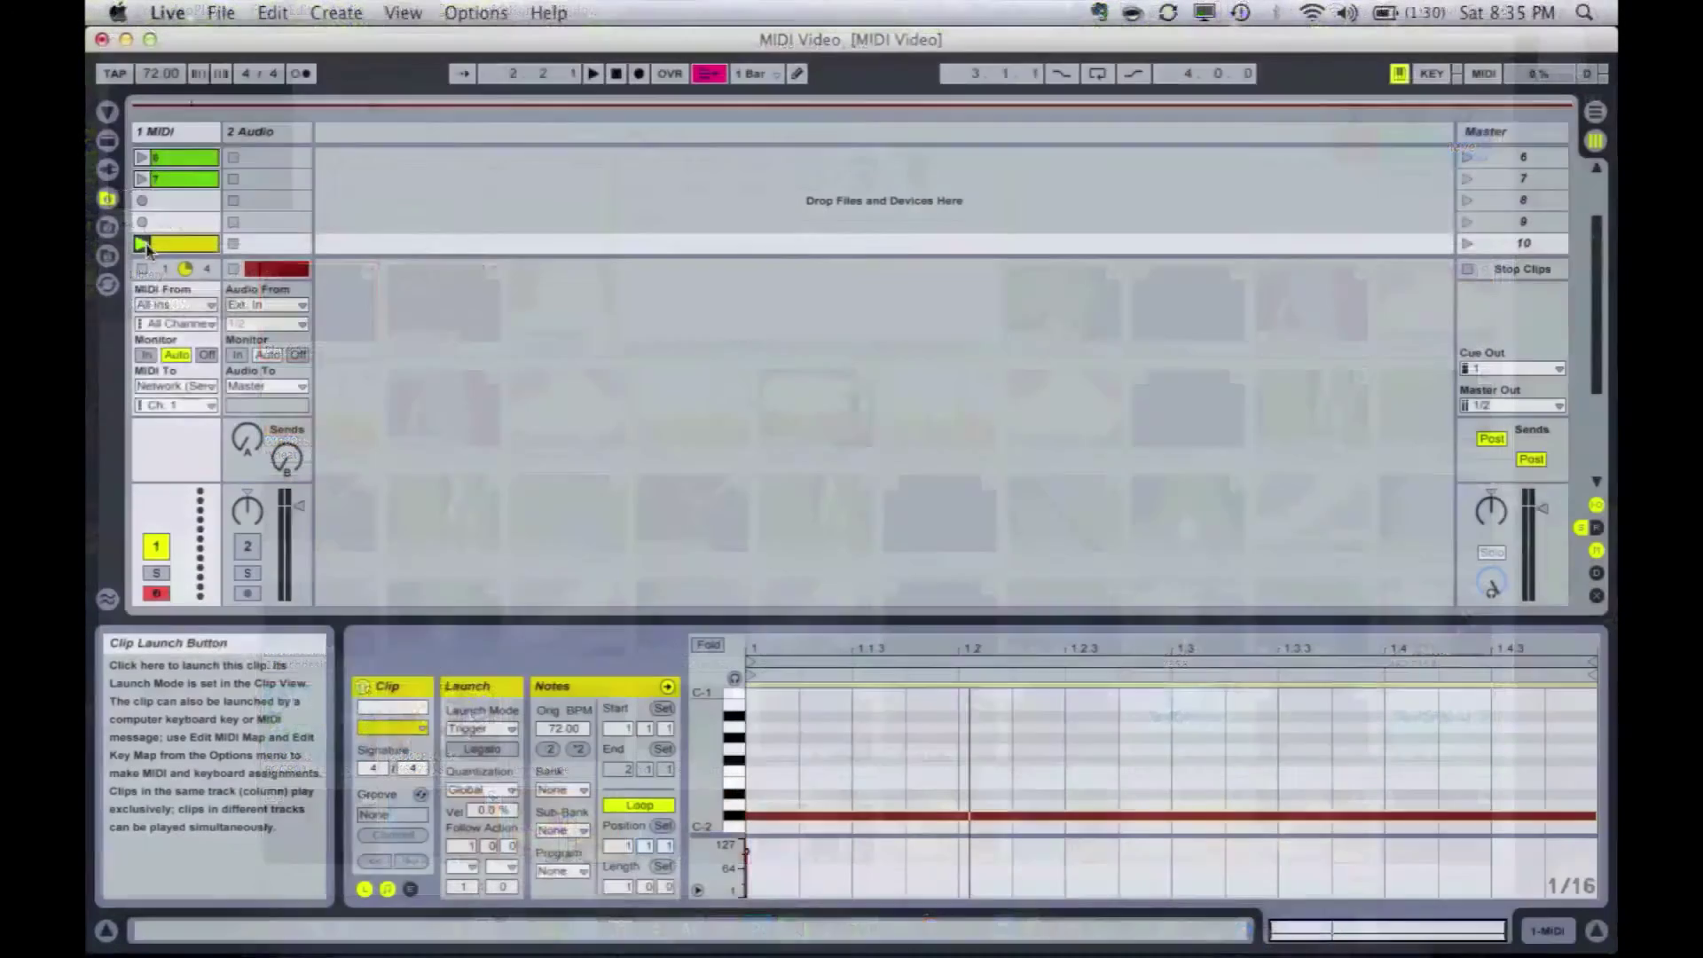
# Delete the extra yellow clip from the MIDI track and hide the Detail View.
pyautogui.press('Delete')
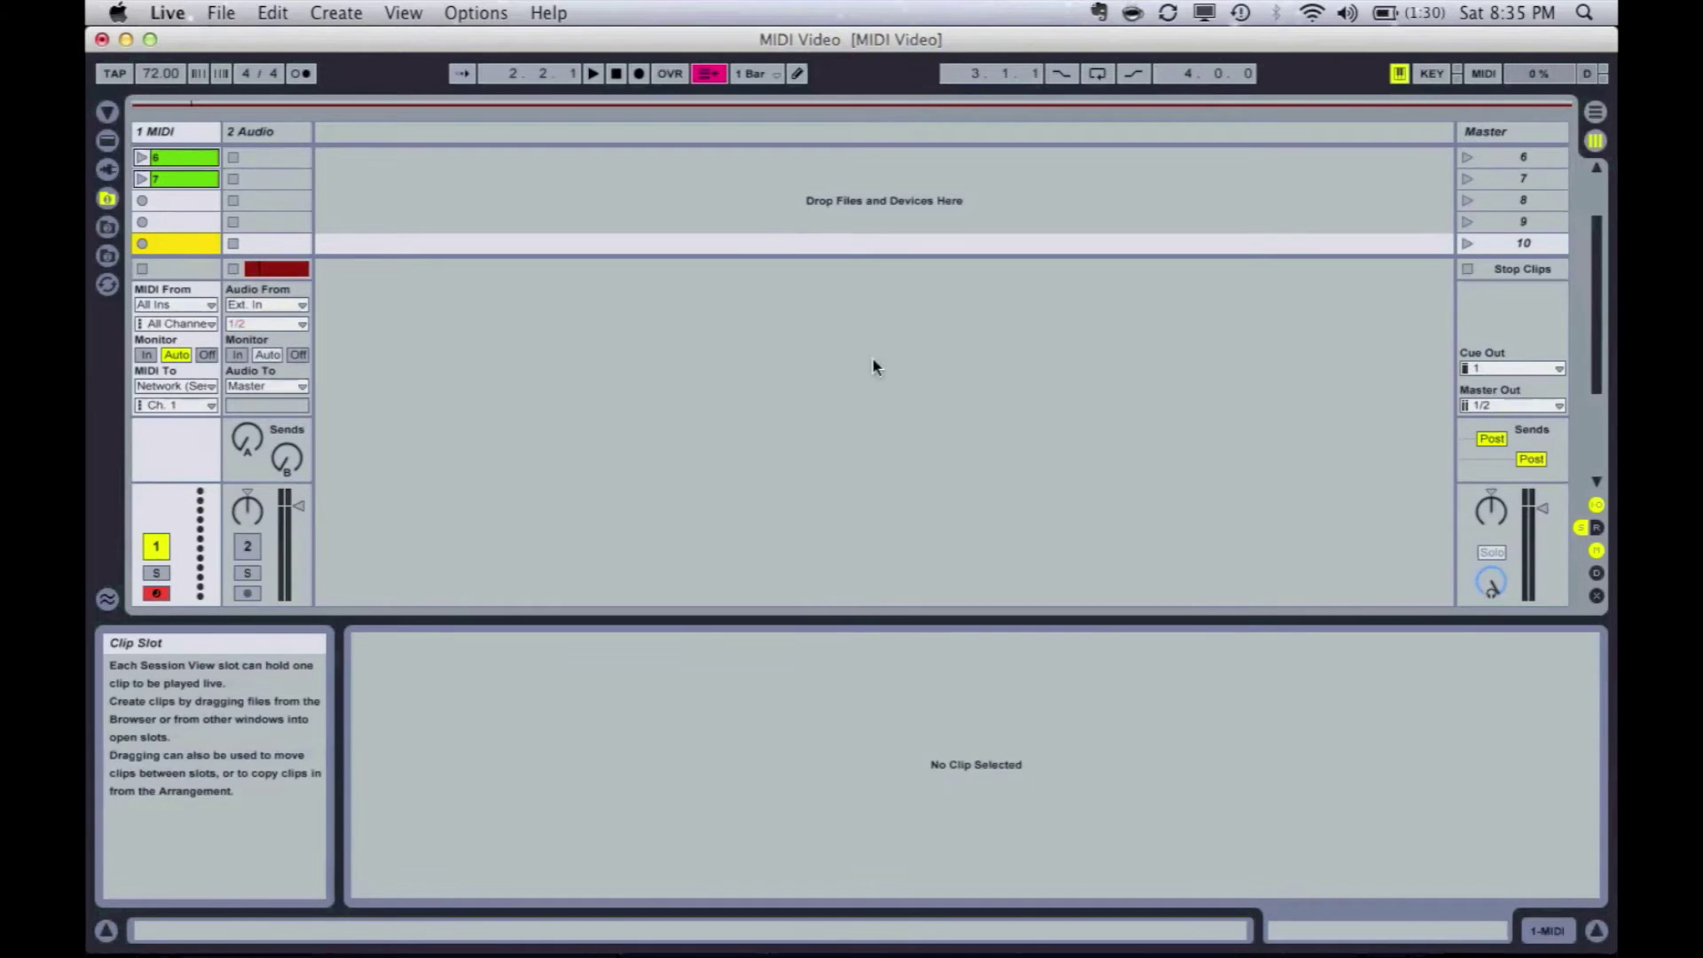
pyautogui.click(1597, 931)
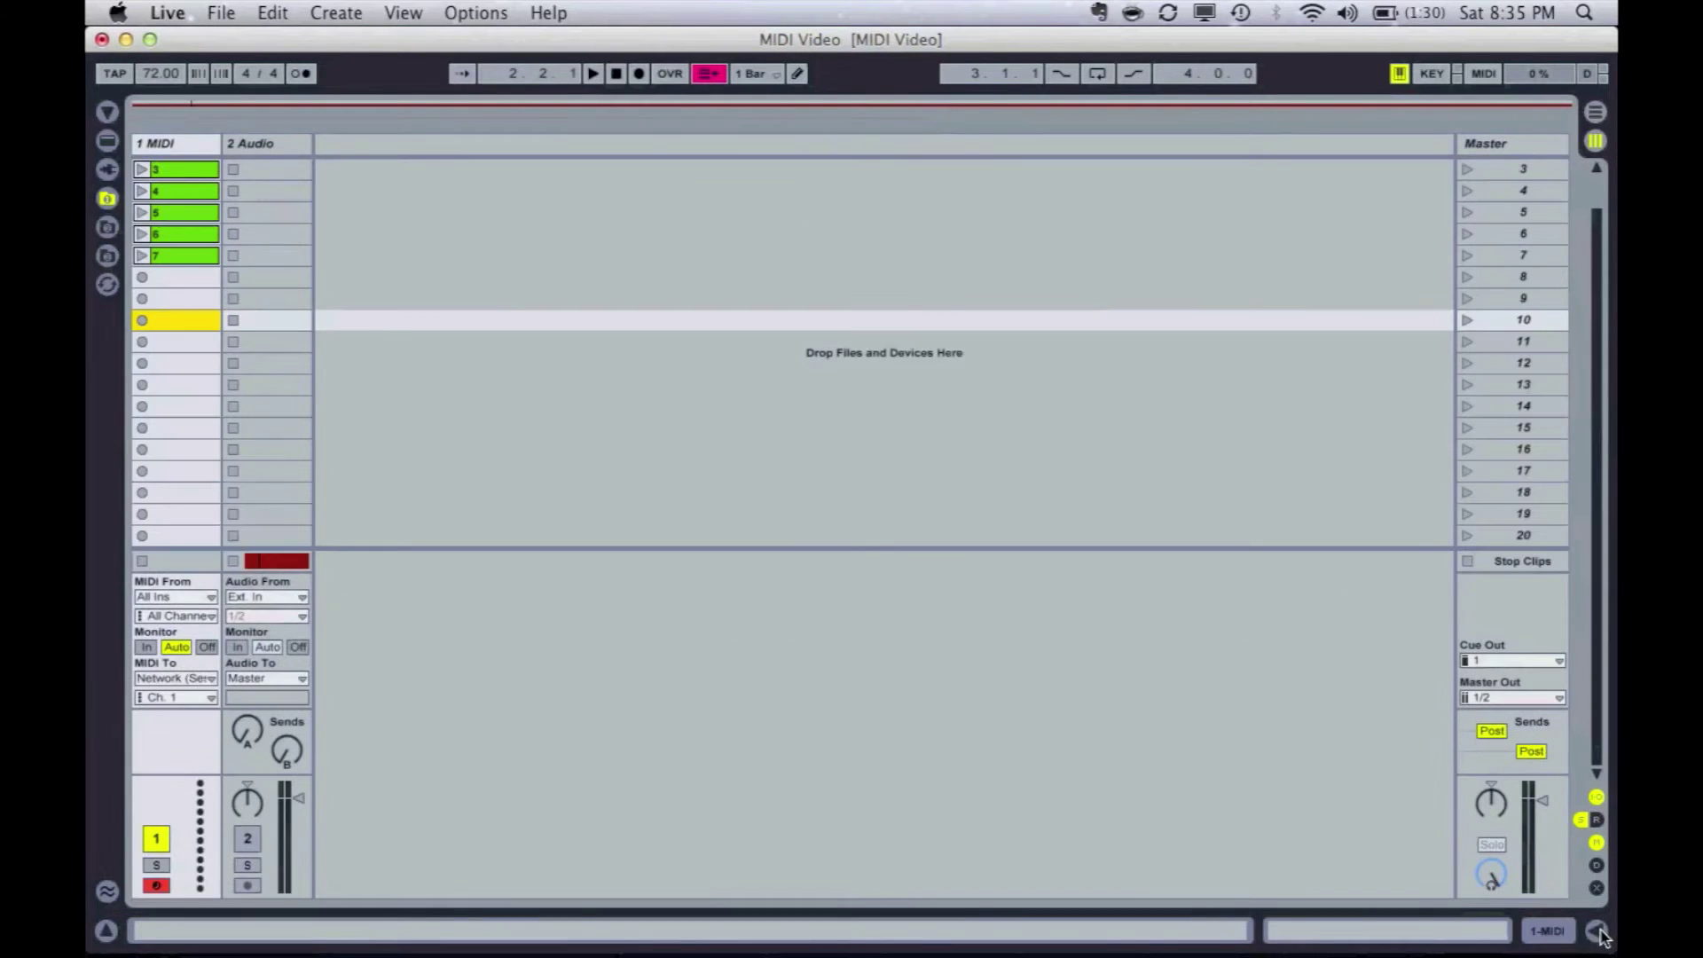
pyautogui.scroll(2, 221, 346)
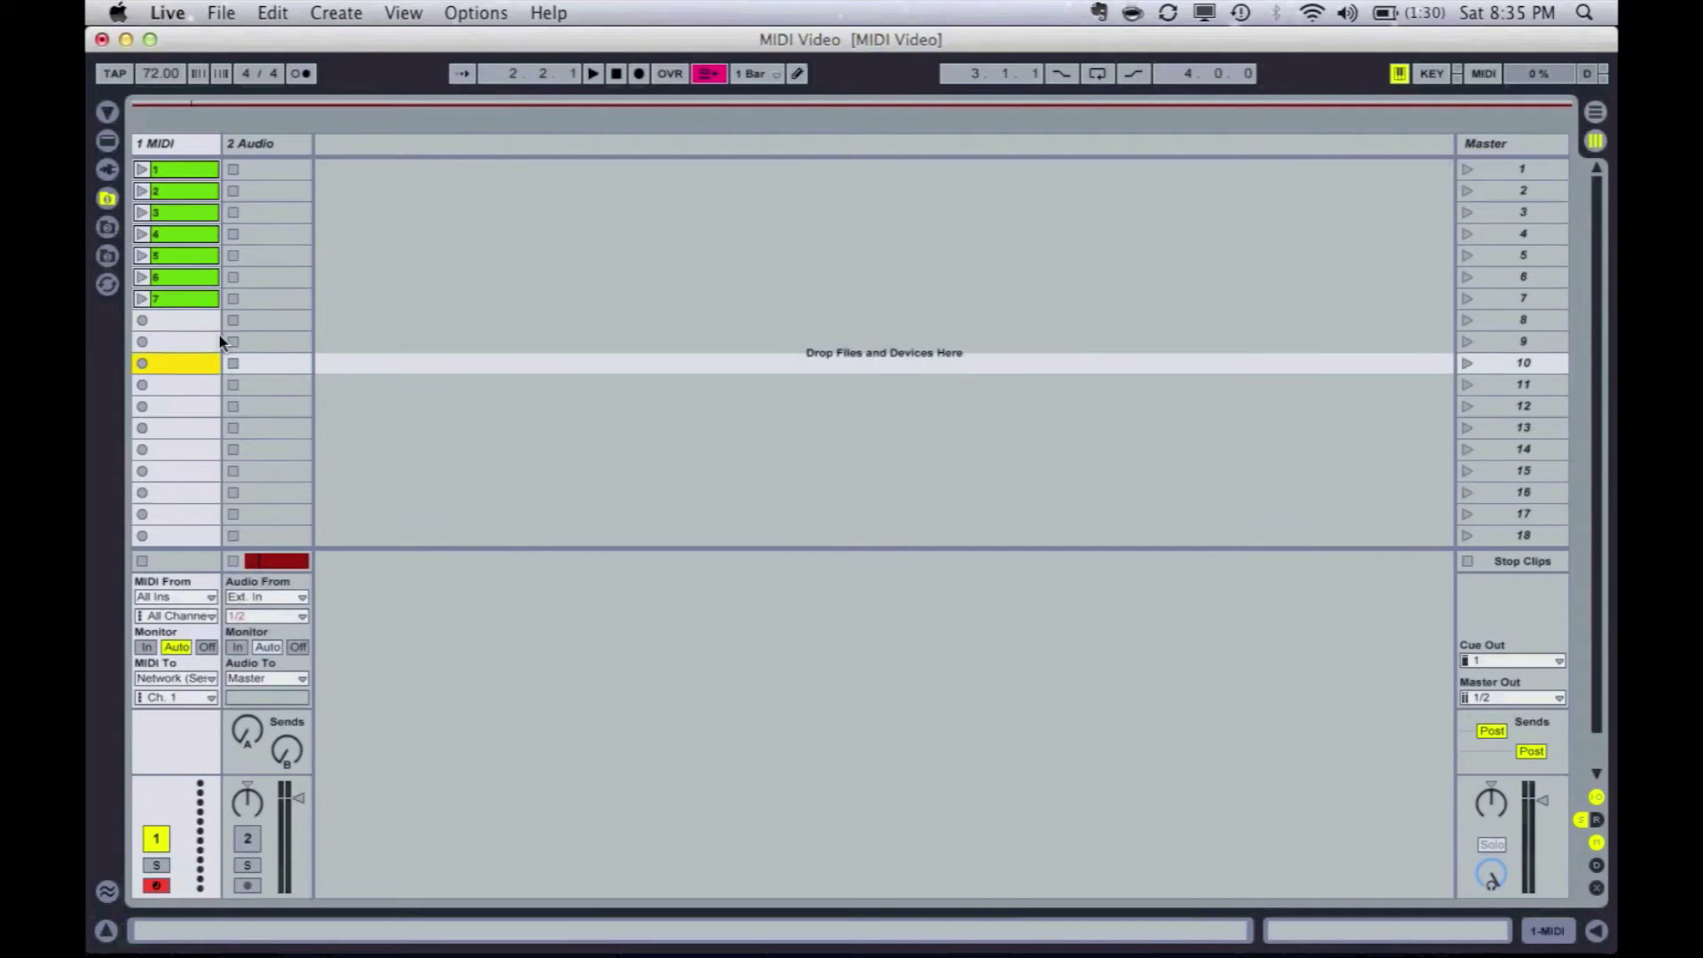
# Launch MIDI clips 1 through 3 to trigger their videos, including Sunset Clouds.
pyautogui.click(188, 176)
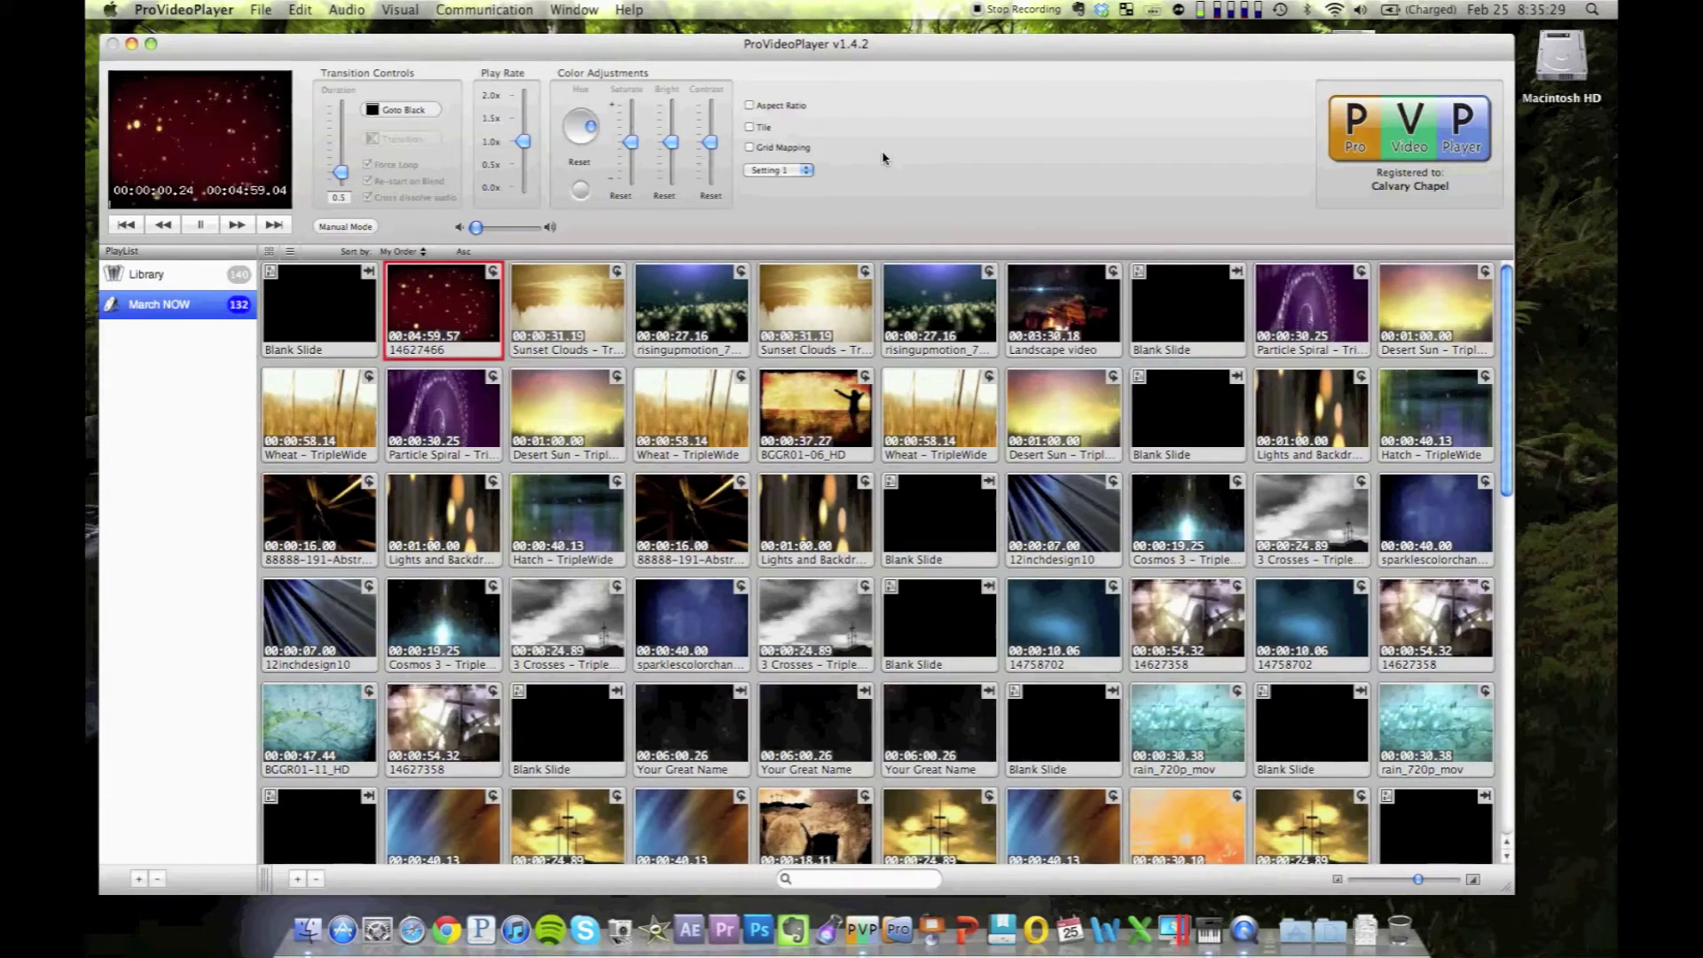
pyautogui.press('Right')
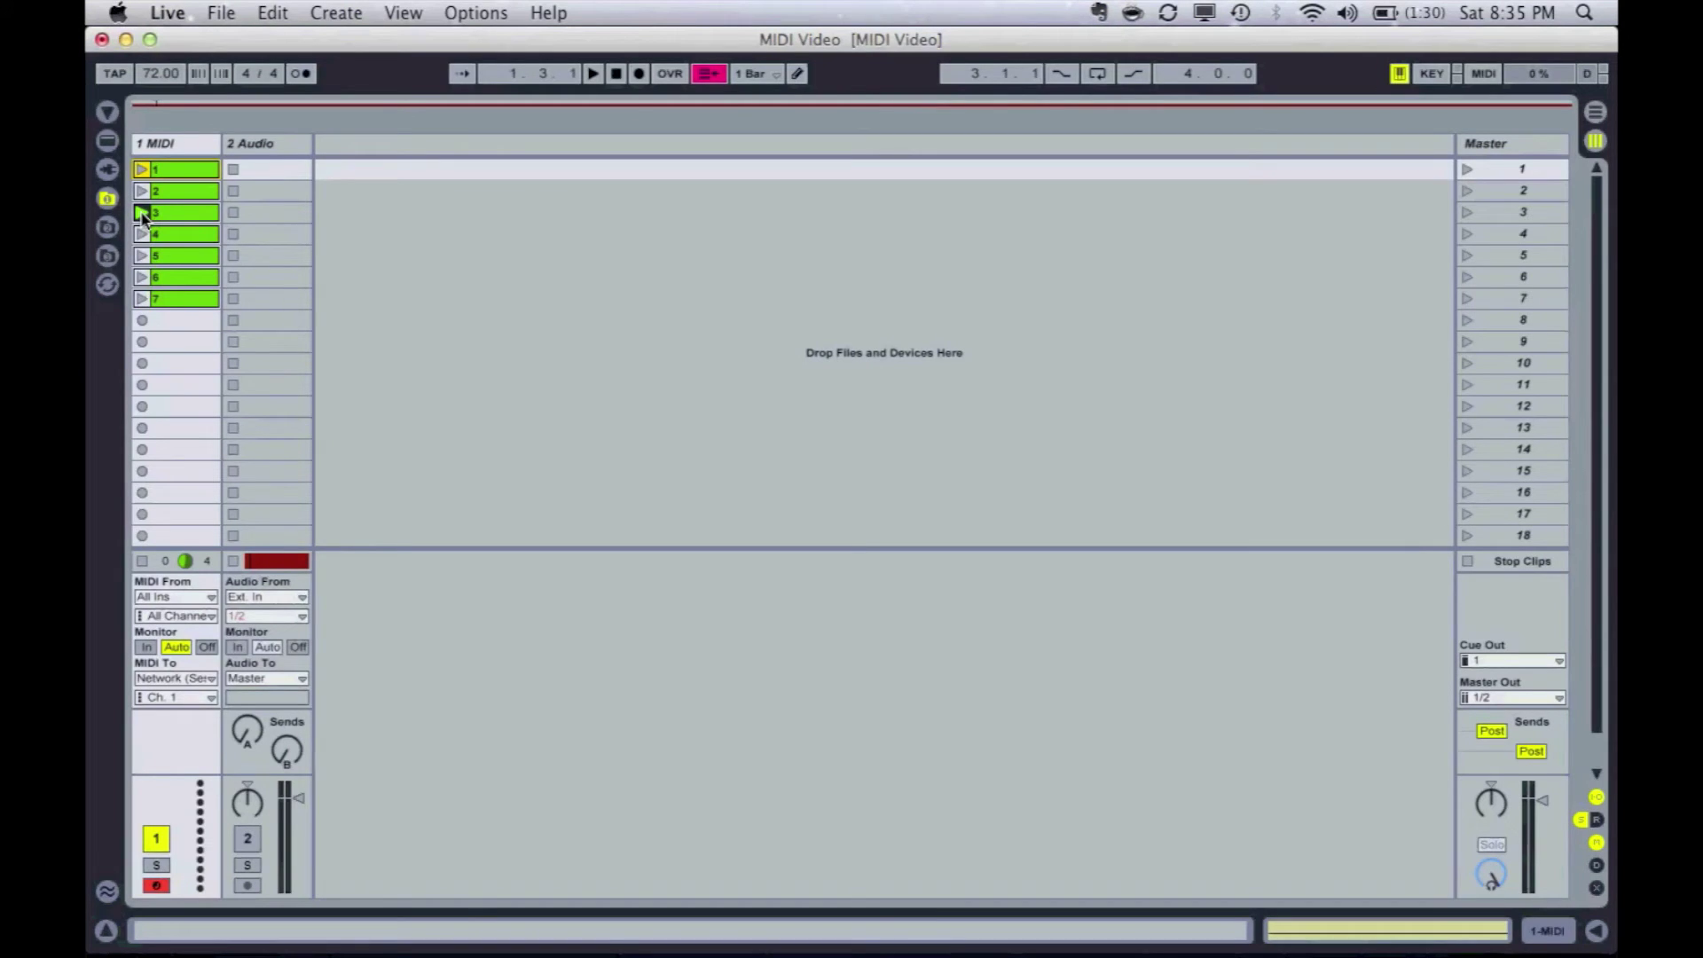
pyautogui.click(142, 214)
pyautogui.press('Down')
pyautogui.press('Down')
pyautogui.press('Down')
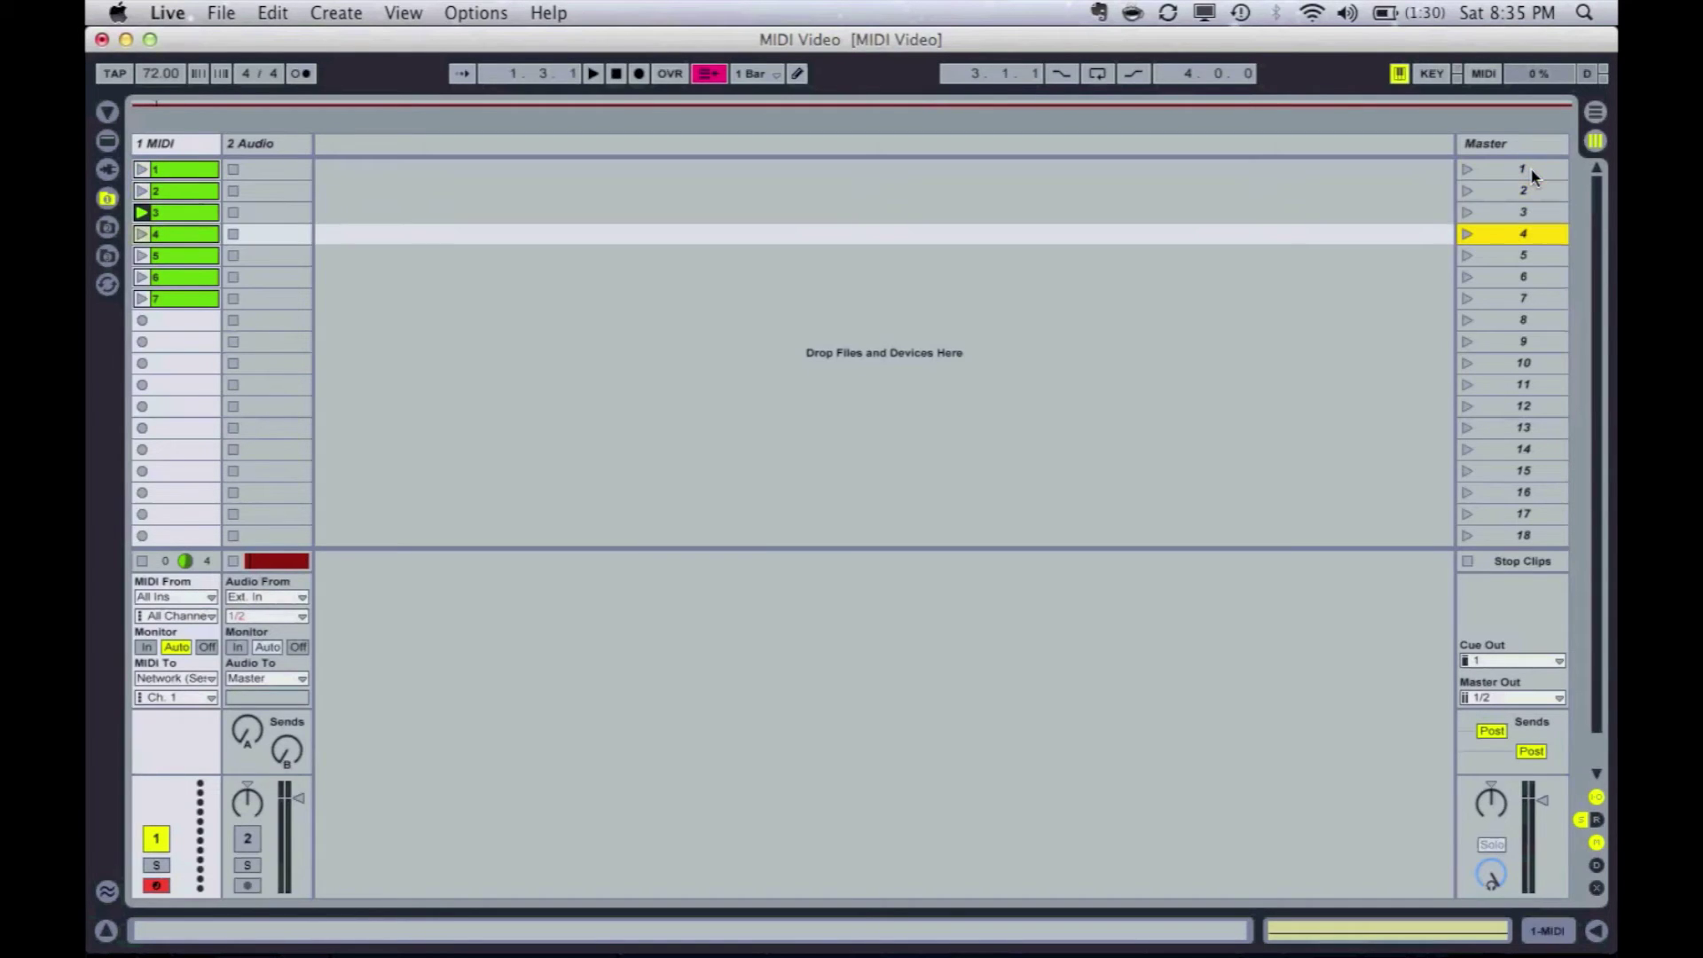
# Name scene 1 '125 bpm 4/4' and scene 2 '85 bpm 4/4'.
pyautogui.press('Up')
pyautogui.press('Up')
pyautogui.press('Up')
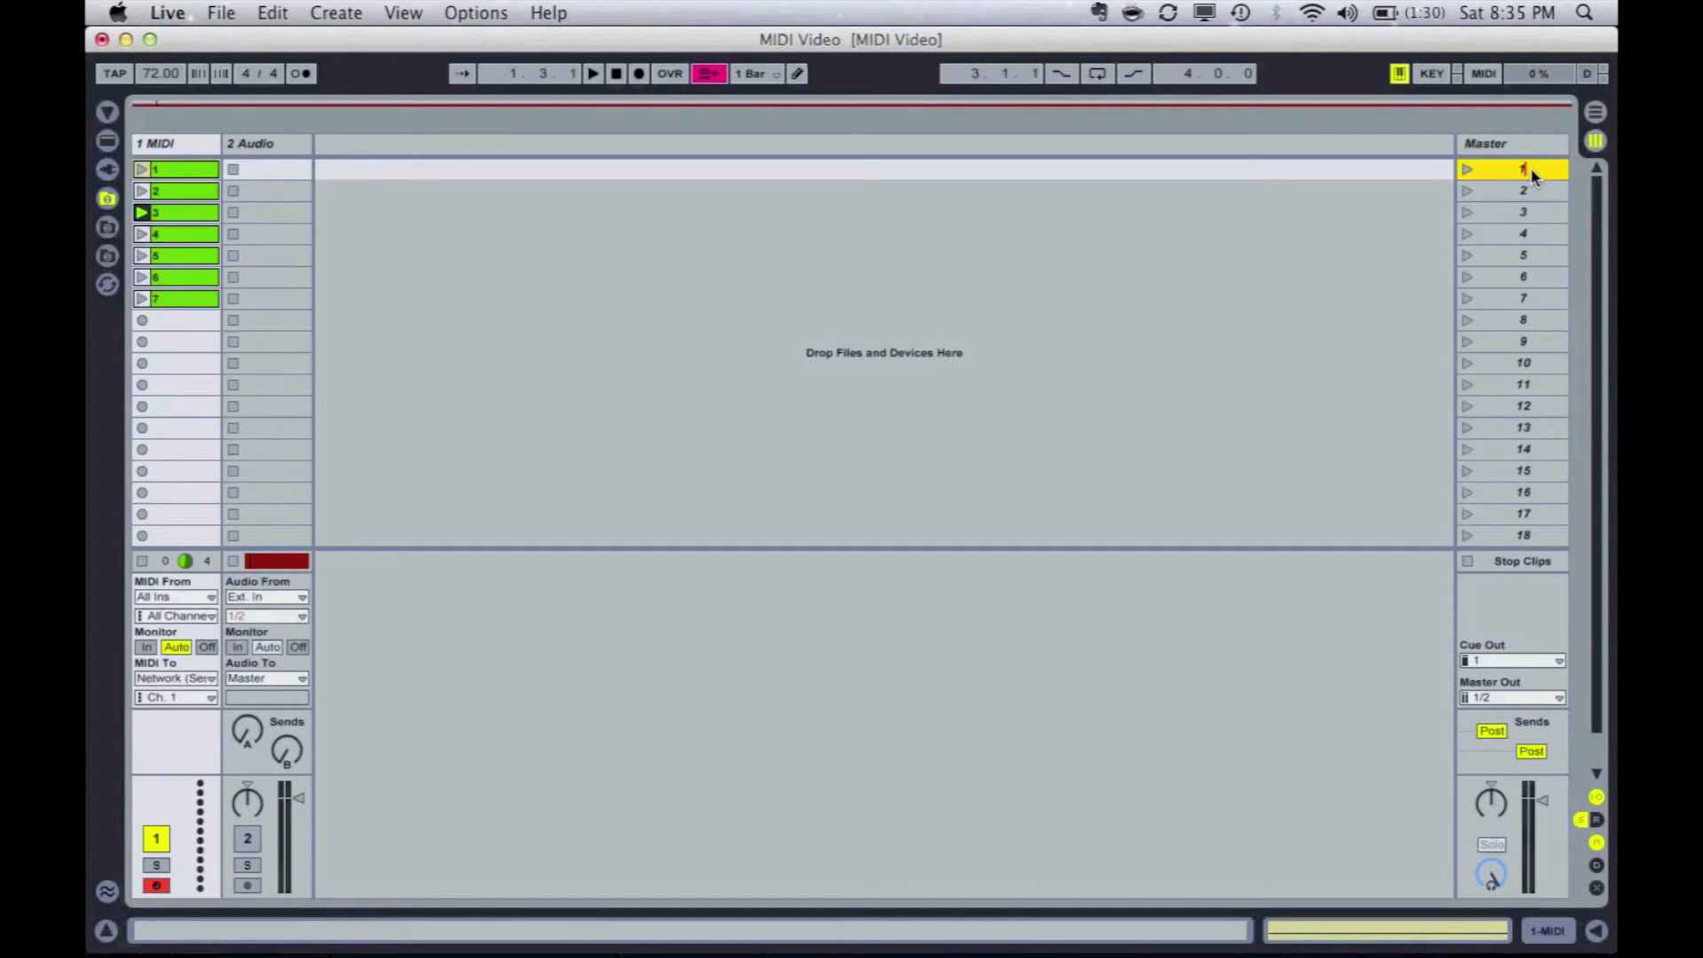
pyautogui.write('125 bpm 4/4')
pyautogui.press('Tab')
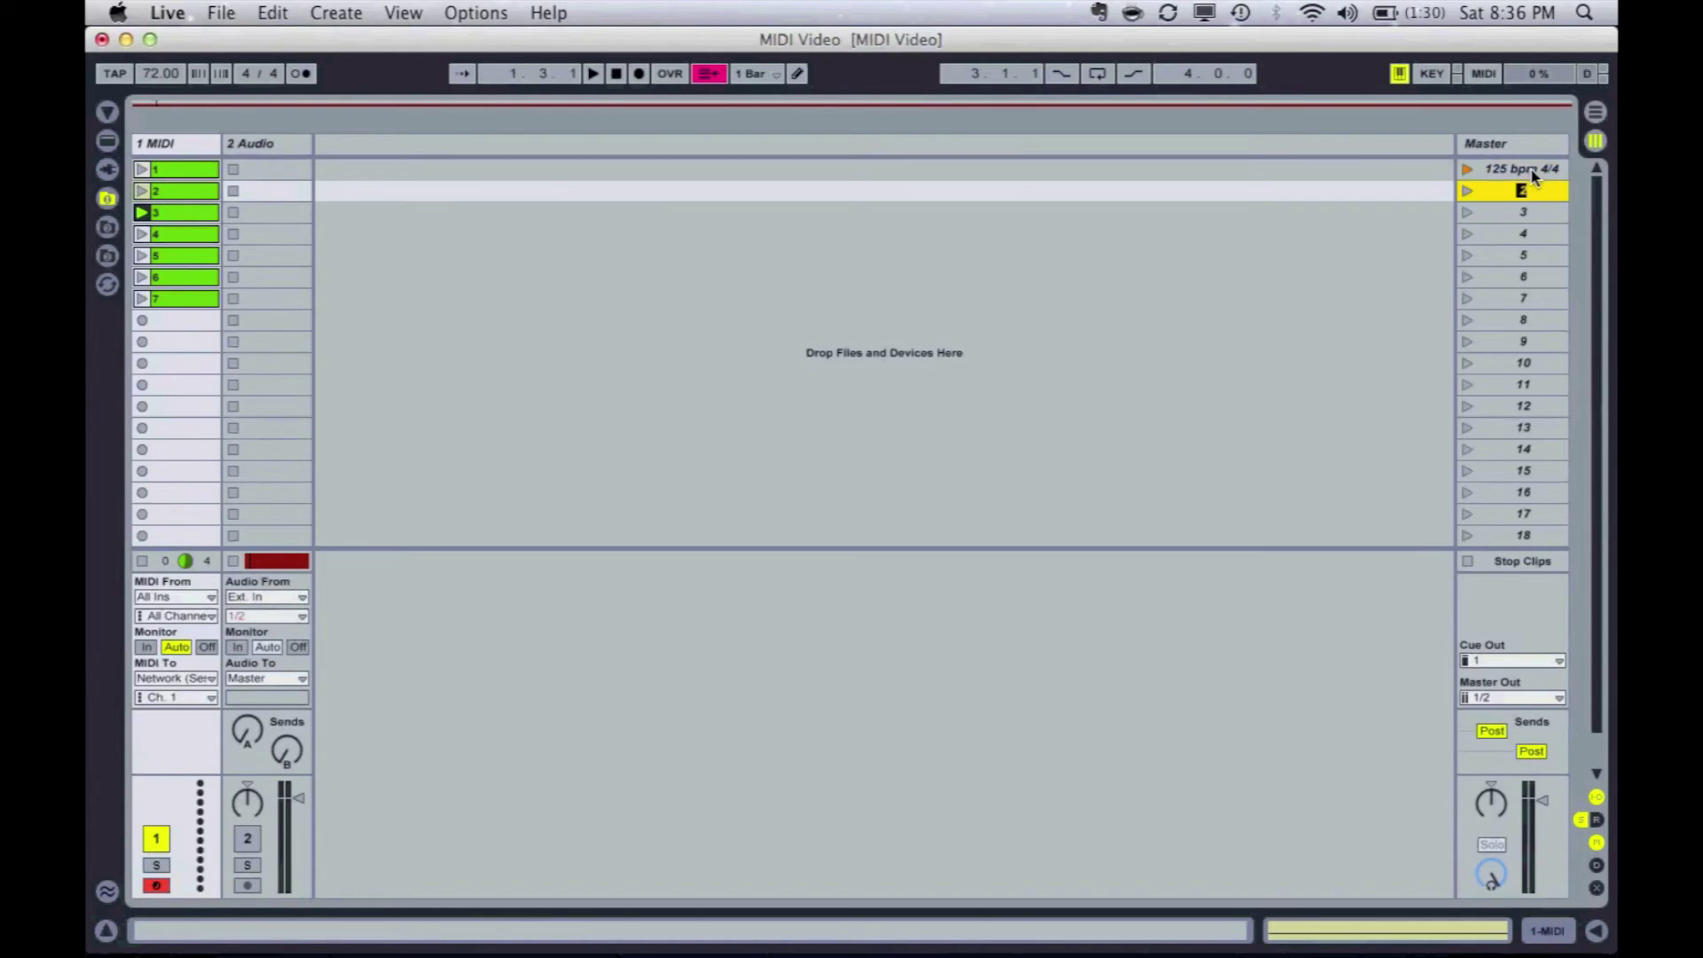
pyautogui.write('85 bpm 4/4')
# Check both scenes' key assignments in Key Map mode, then launch the 125 bpm 4/4 scene with key 1.
pyautogui.press('super+k')
pyautogui.click(1534, 173)
pyautogui.press('Down')
pyautogui.press('super+k')
pyautogui.press('1')
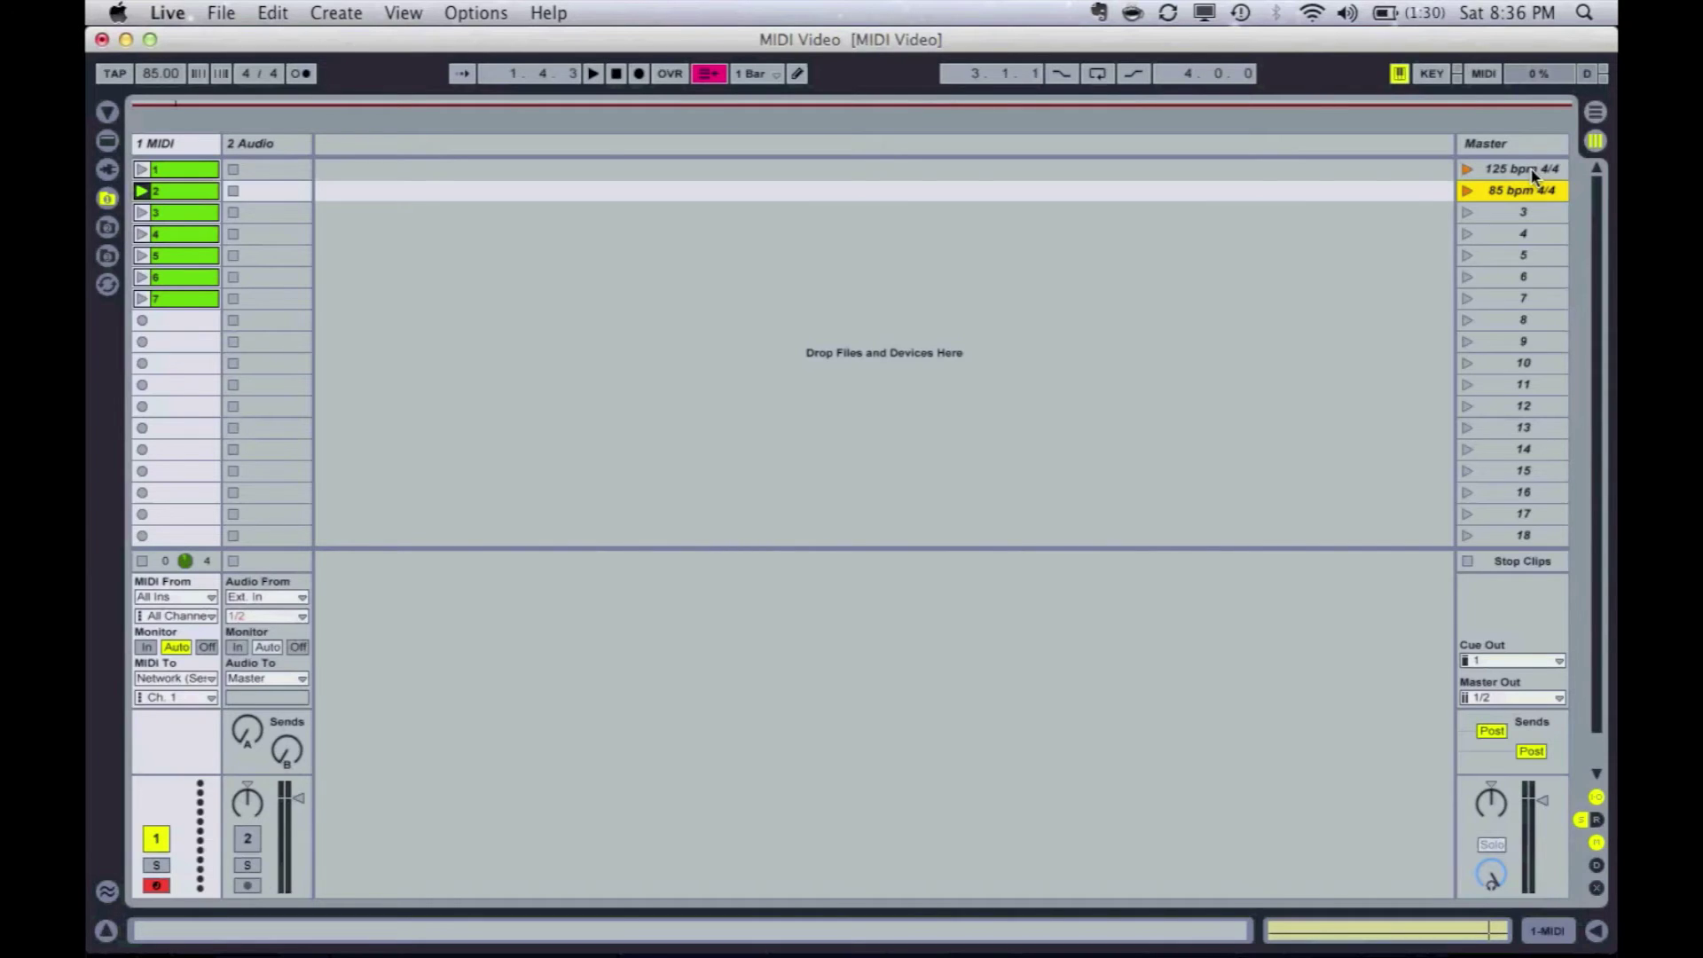
# Show the Arrangement zoomed out to the whole song, with the 2 Audio track expanded.
pyautogui.press('Tab')
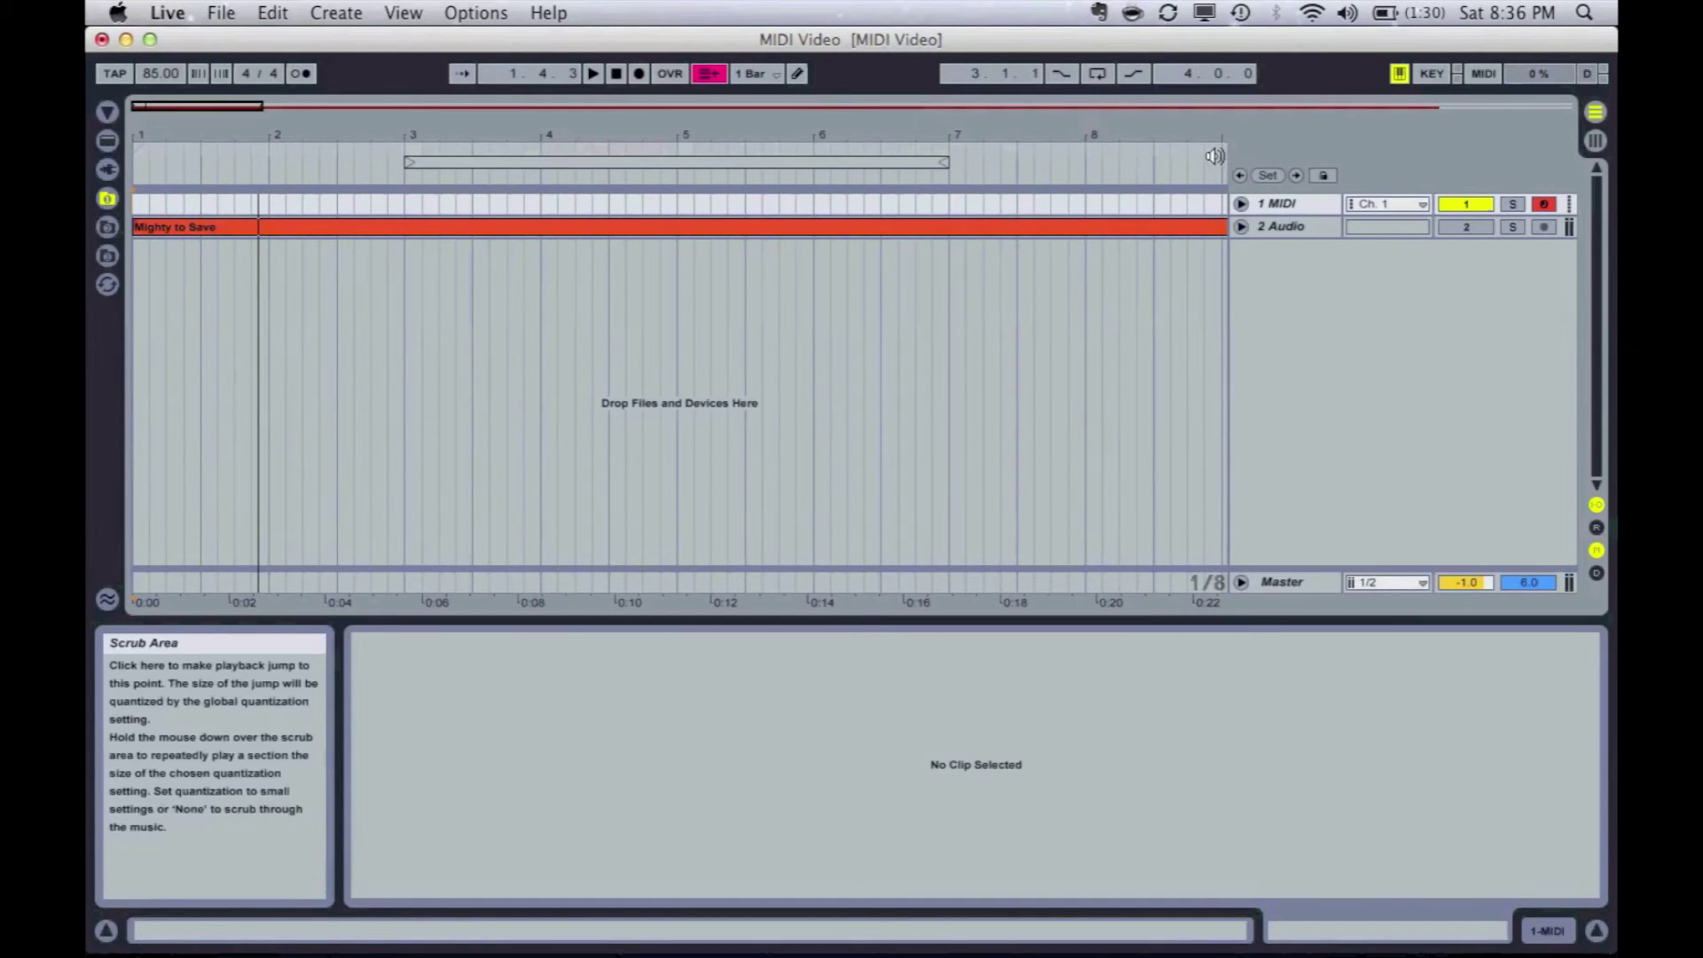
pyautogui.moveTo(404, 129); pyautogui.dragTo(417, 122)
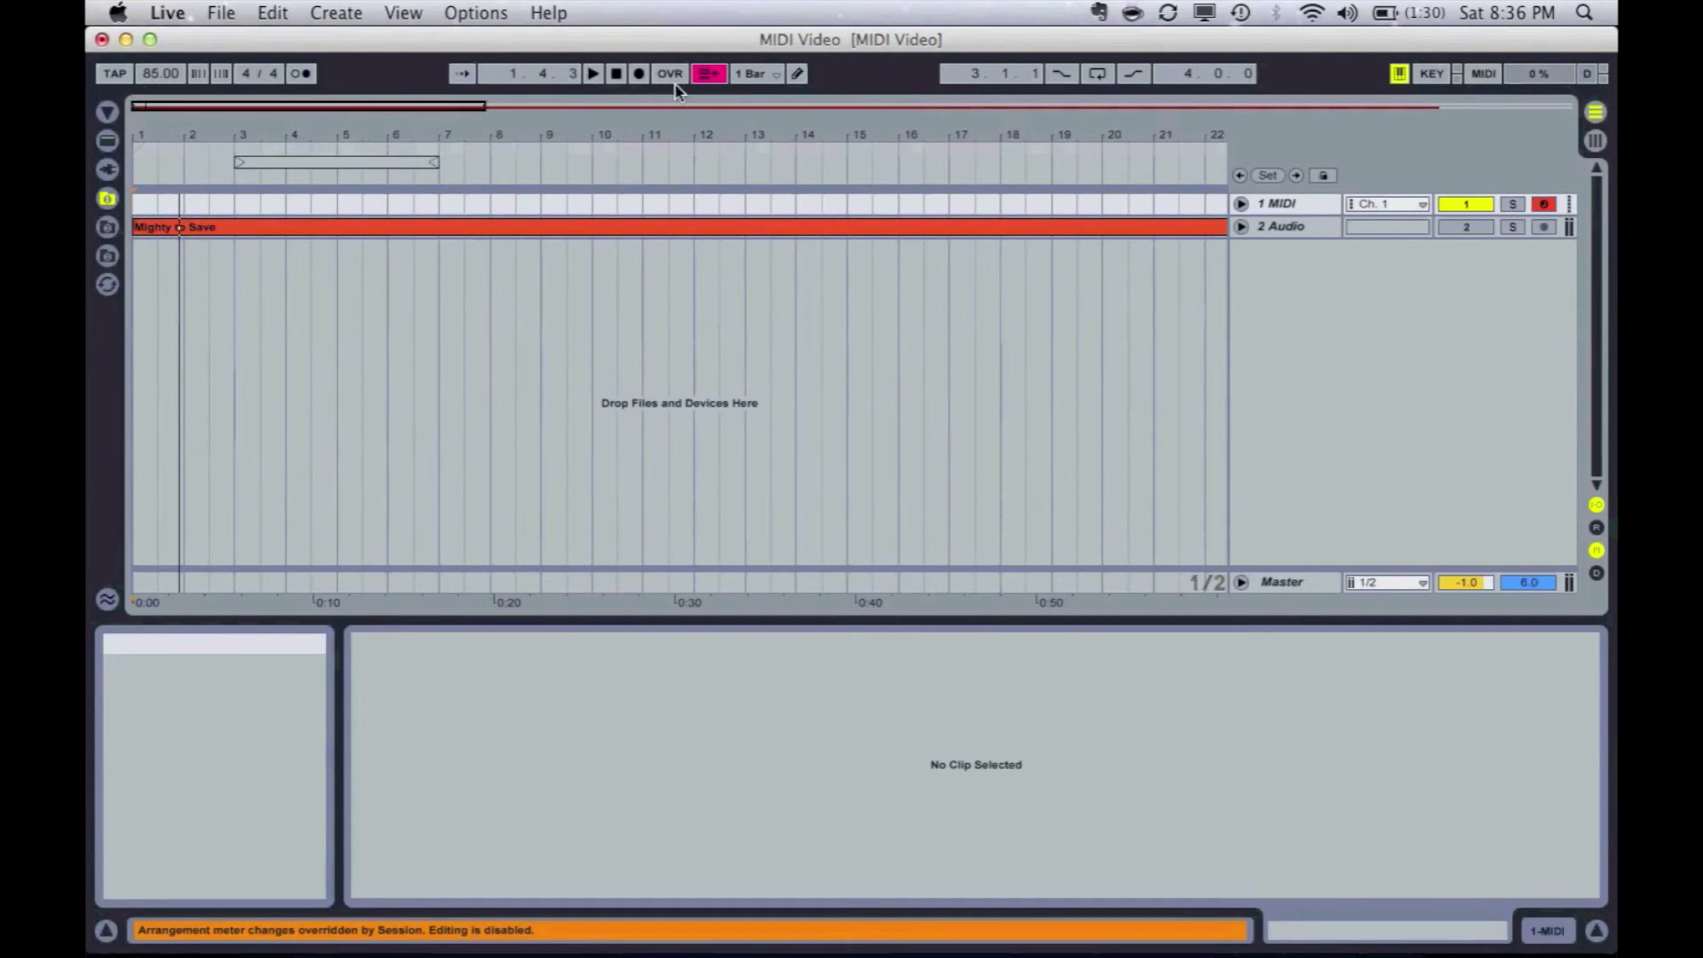
pyautogui.click(710, 74)
pyautogui.moveTo(628, 129); pyautogui.dragTo(628, 124)
pyautogui.moveTo(177, 133); pyautogui.dragTo(278, 133)
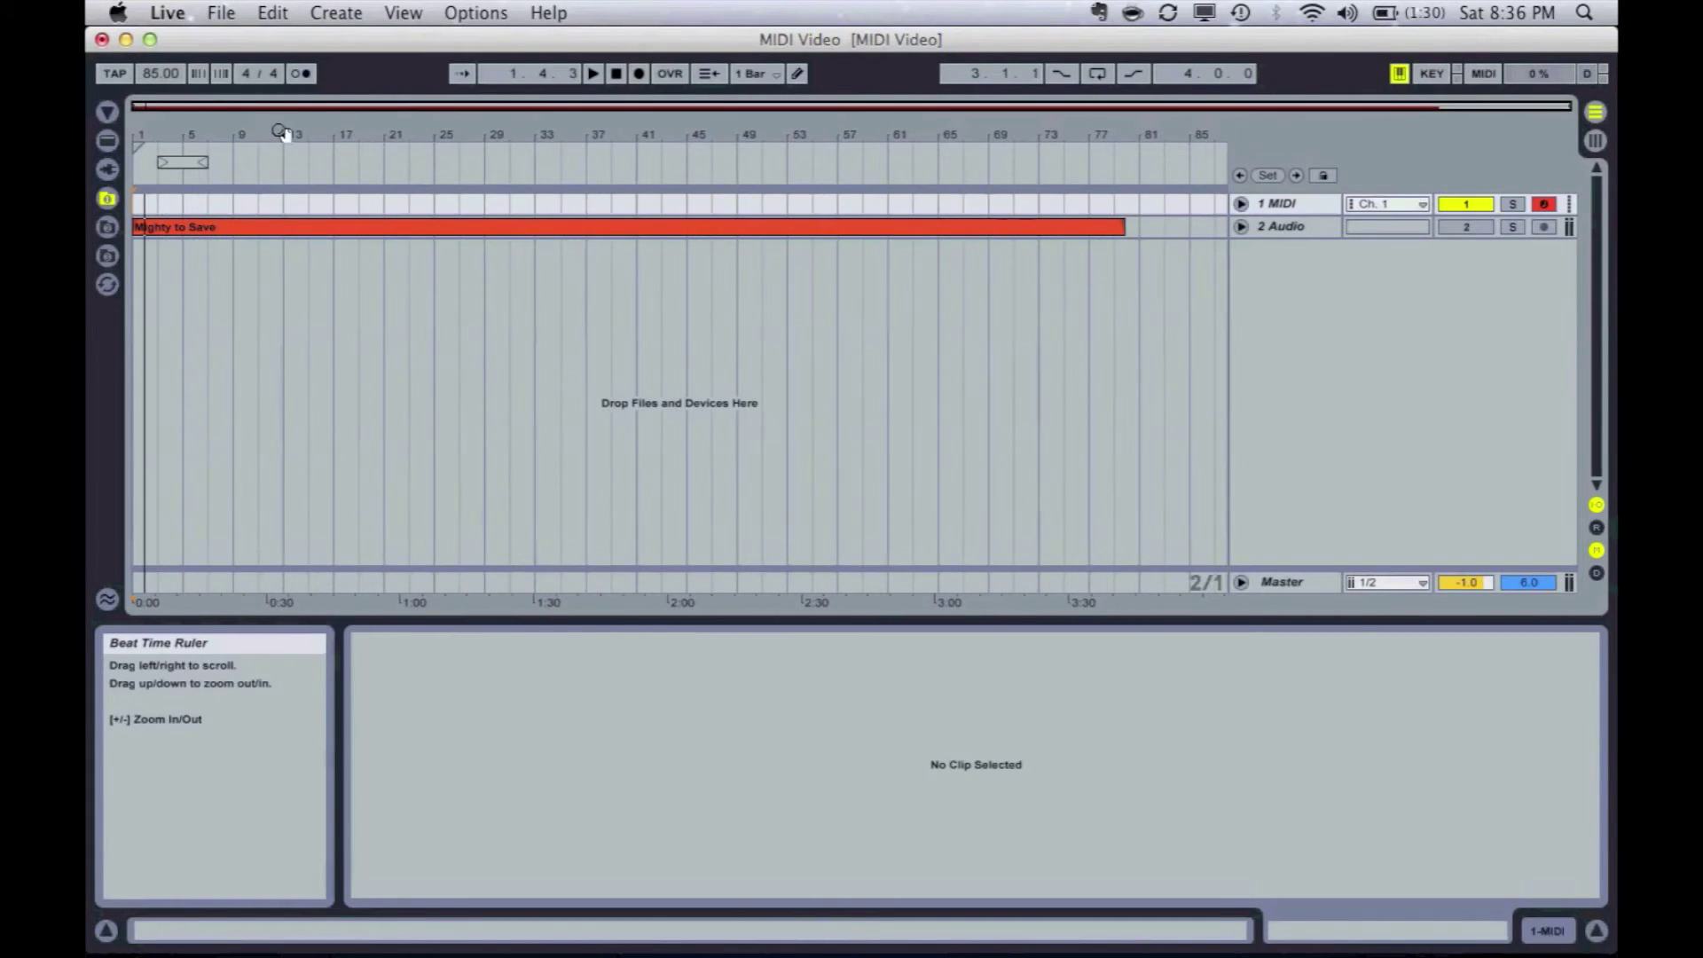
pyautogui.click(1241, 226)
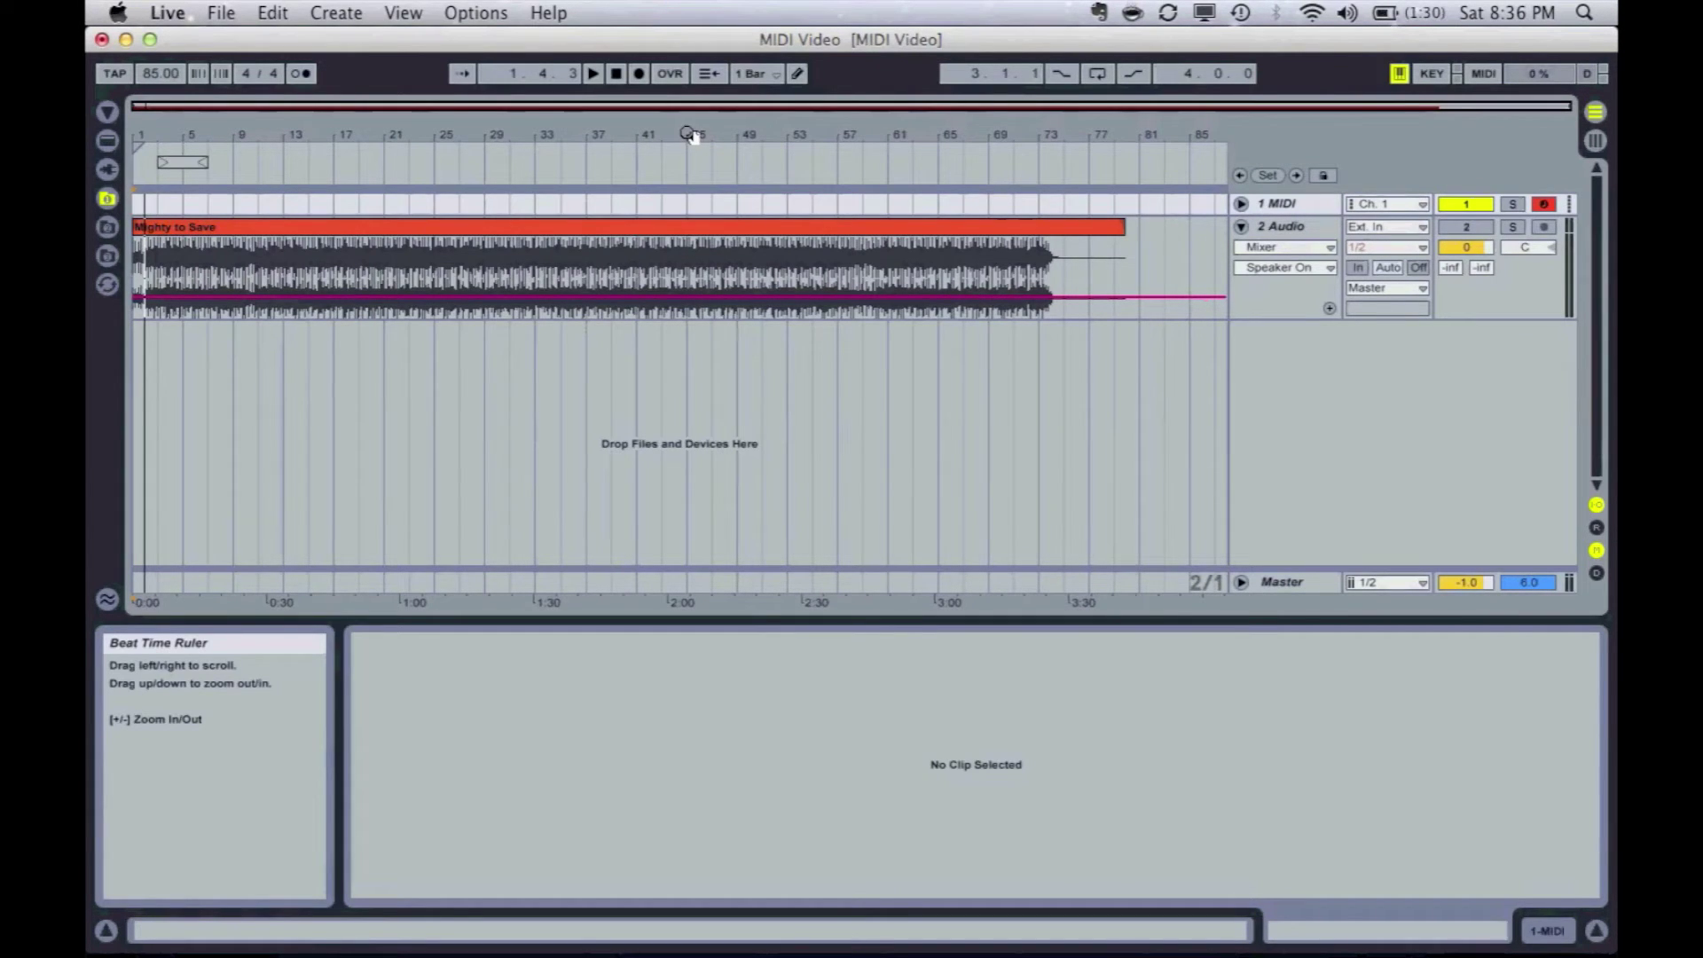
pyautogui.moveTo(174, 130); pyautogui.dragTo(207, 131)
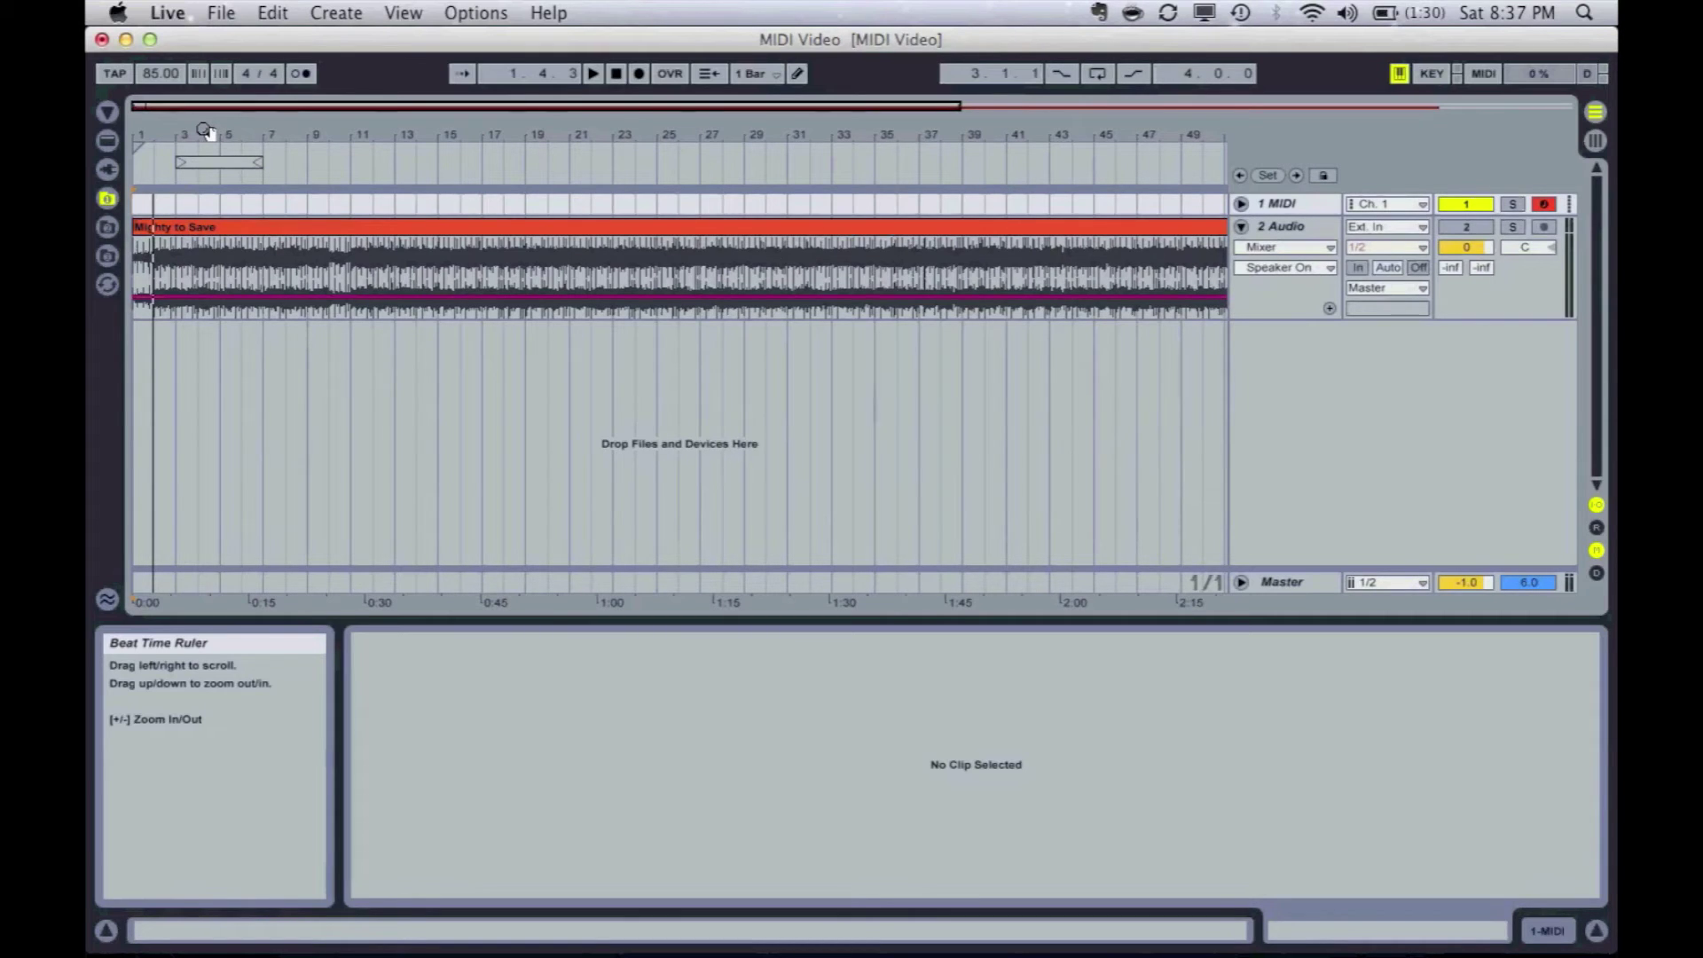
# Select and copy the seven MIDI clips from the Session grid.
pyautogui.press('Tab')
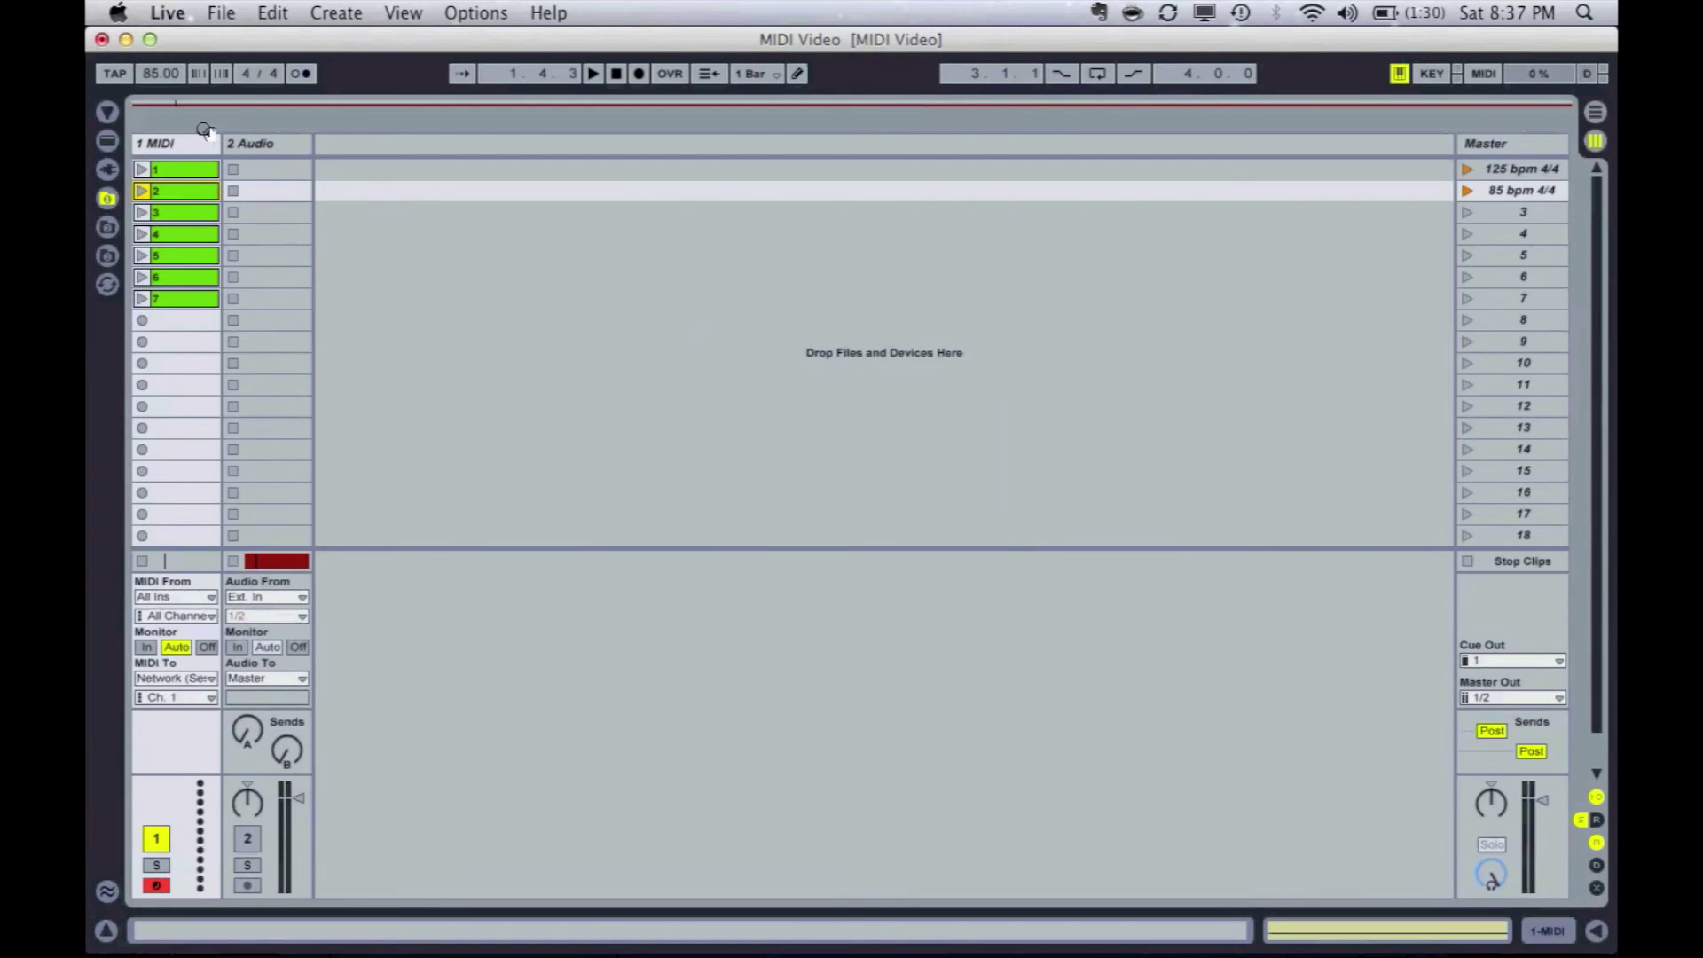
pyautogui.press('Tab')
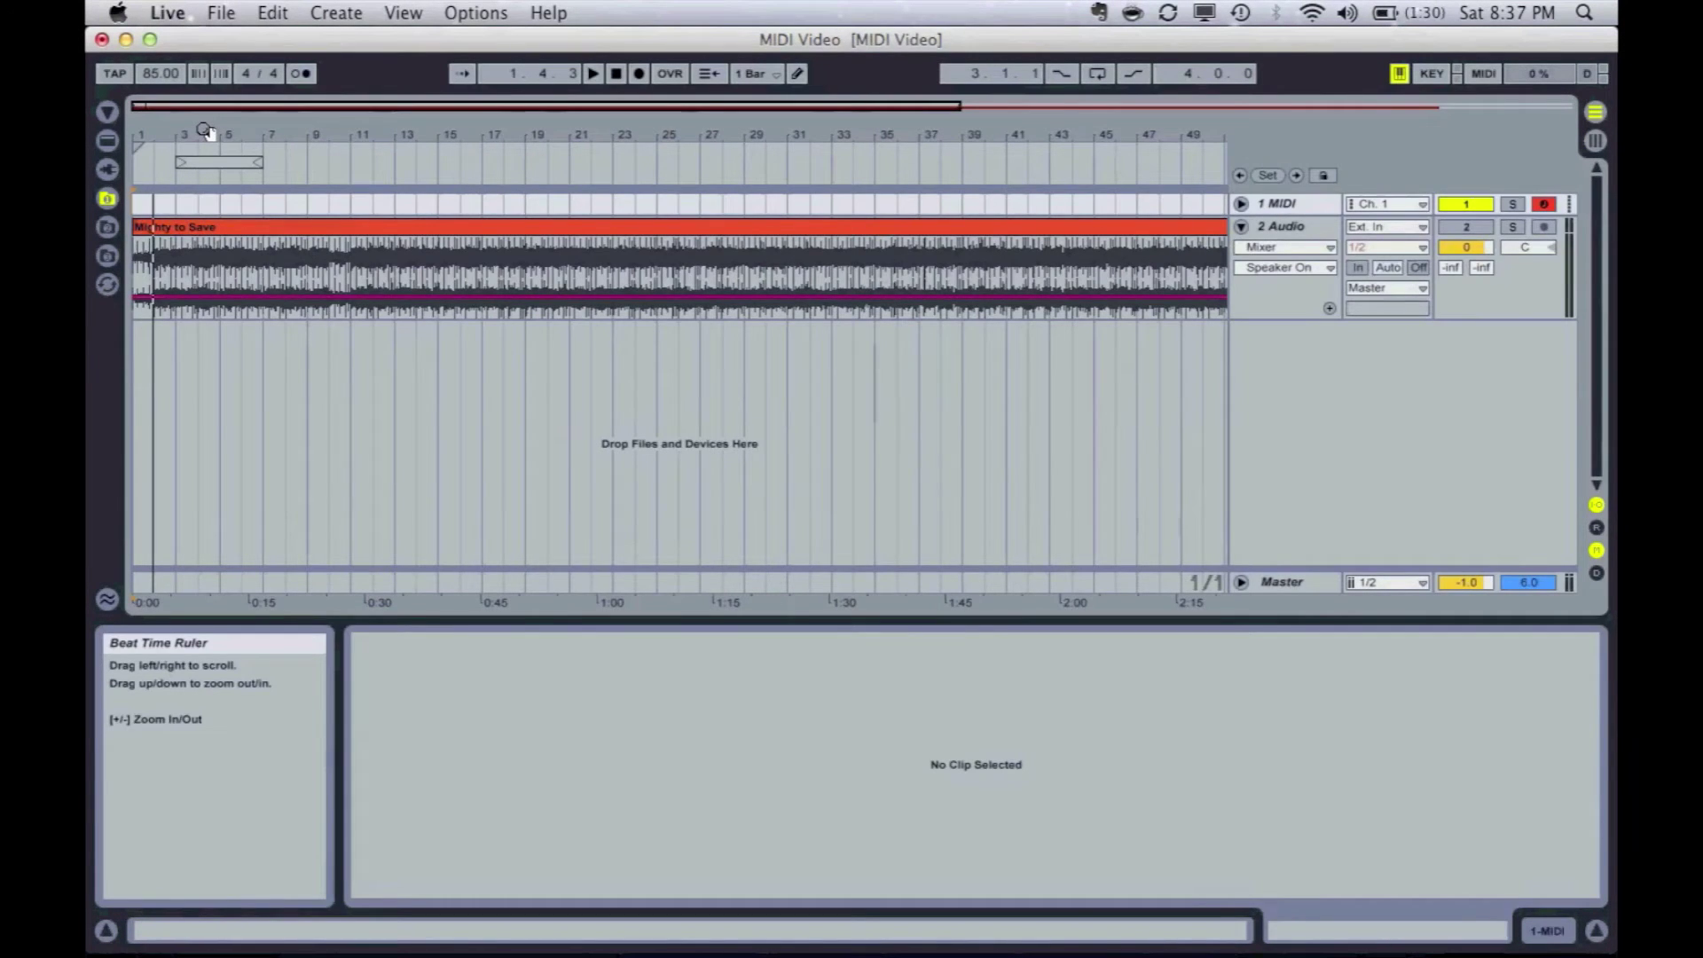
pyautogui.press('Tab')
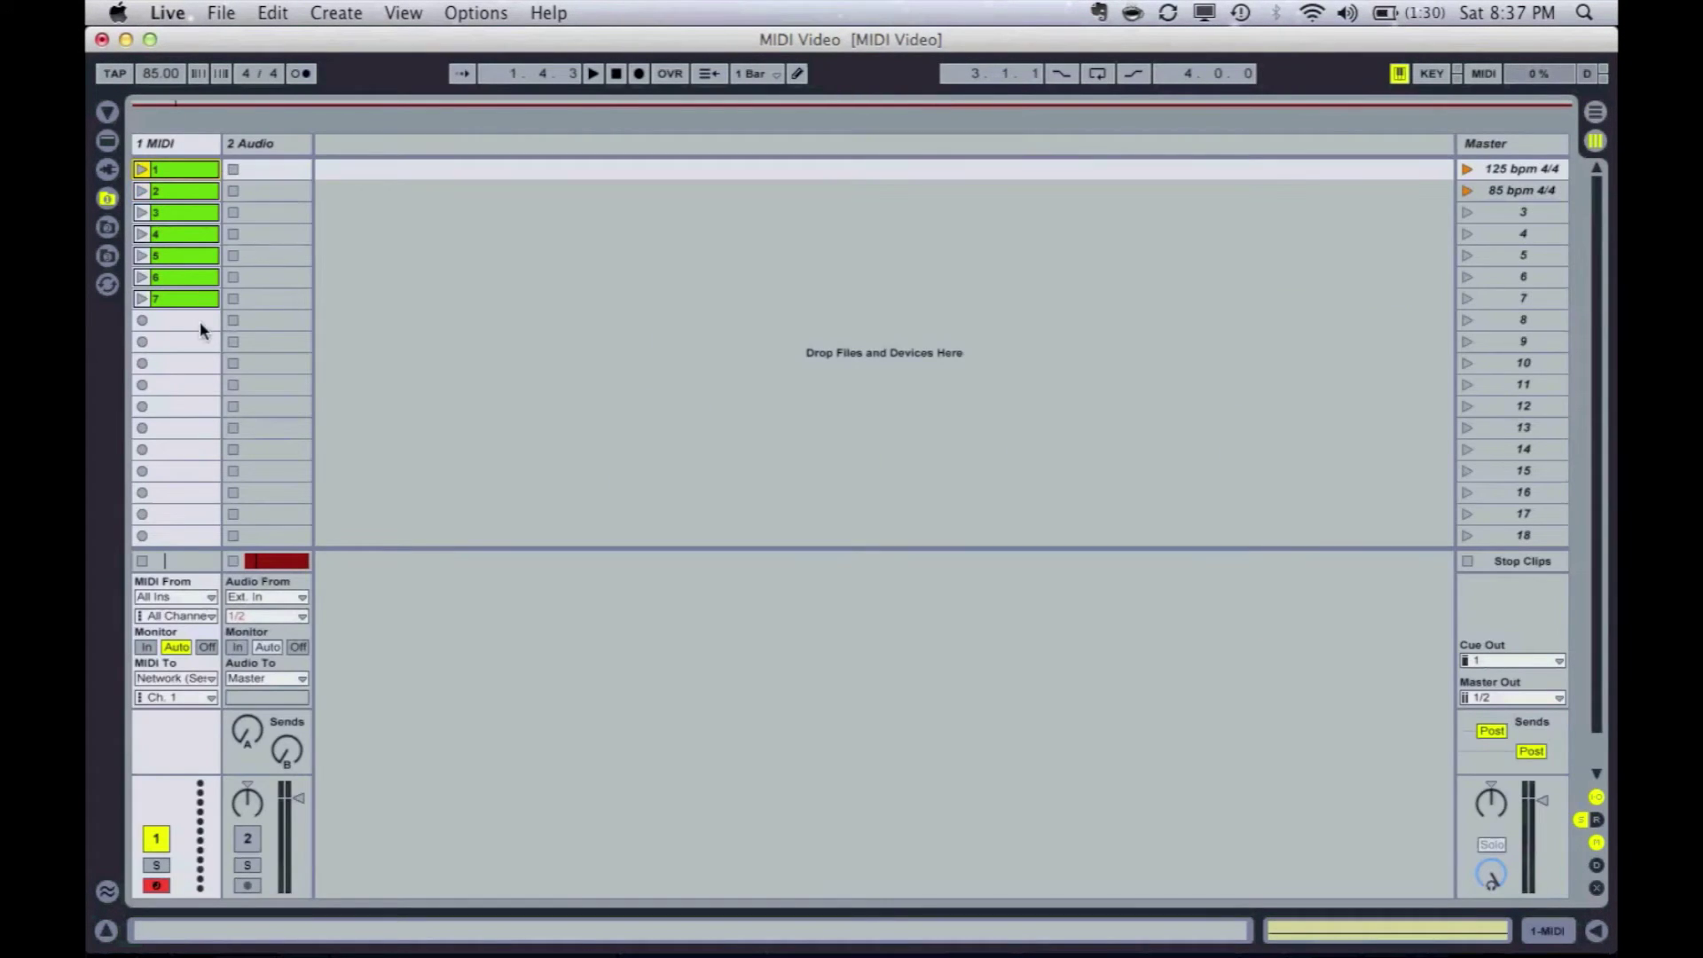
pyautogui.click(204, 298)
pyautogui.press('super+a')
pyautogui.press('Tab')
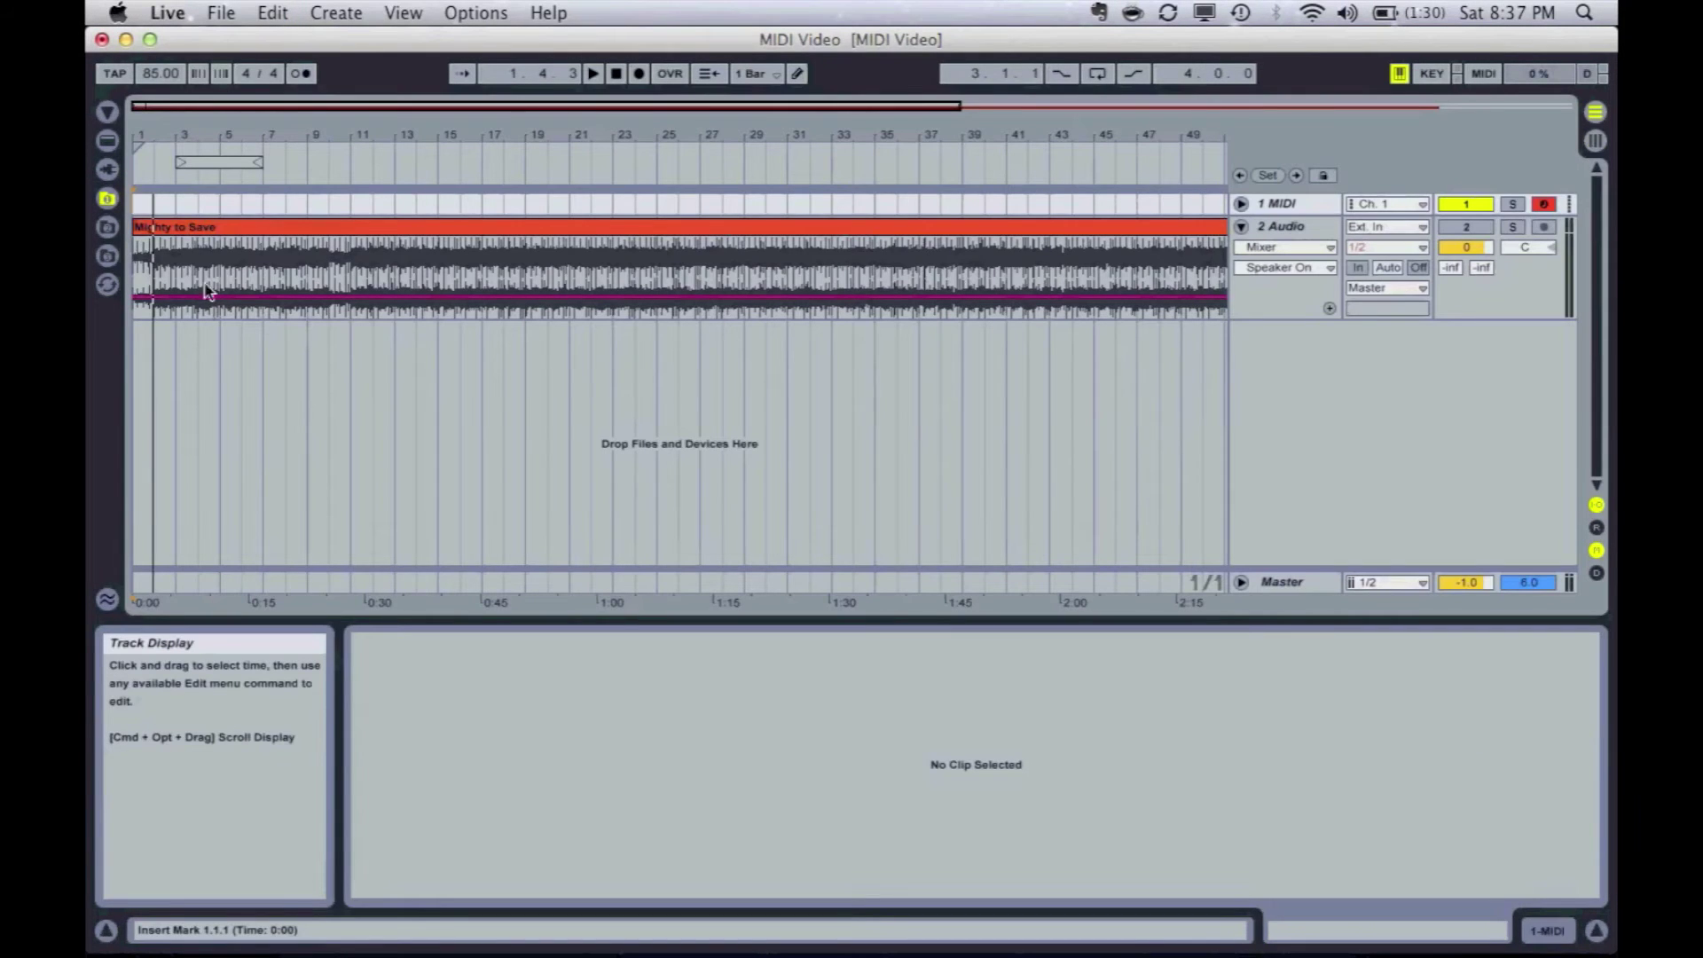
# Paste the seven clips onto the MIDI track and move them to start at bar 1.
pyautogui.click(227, 207)
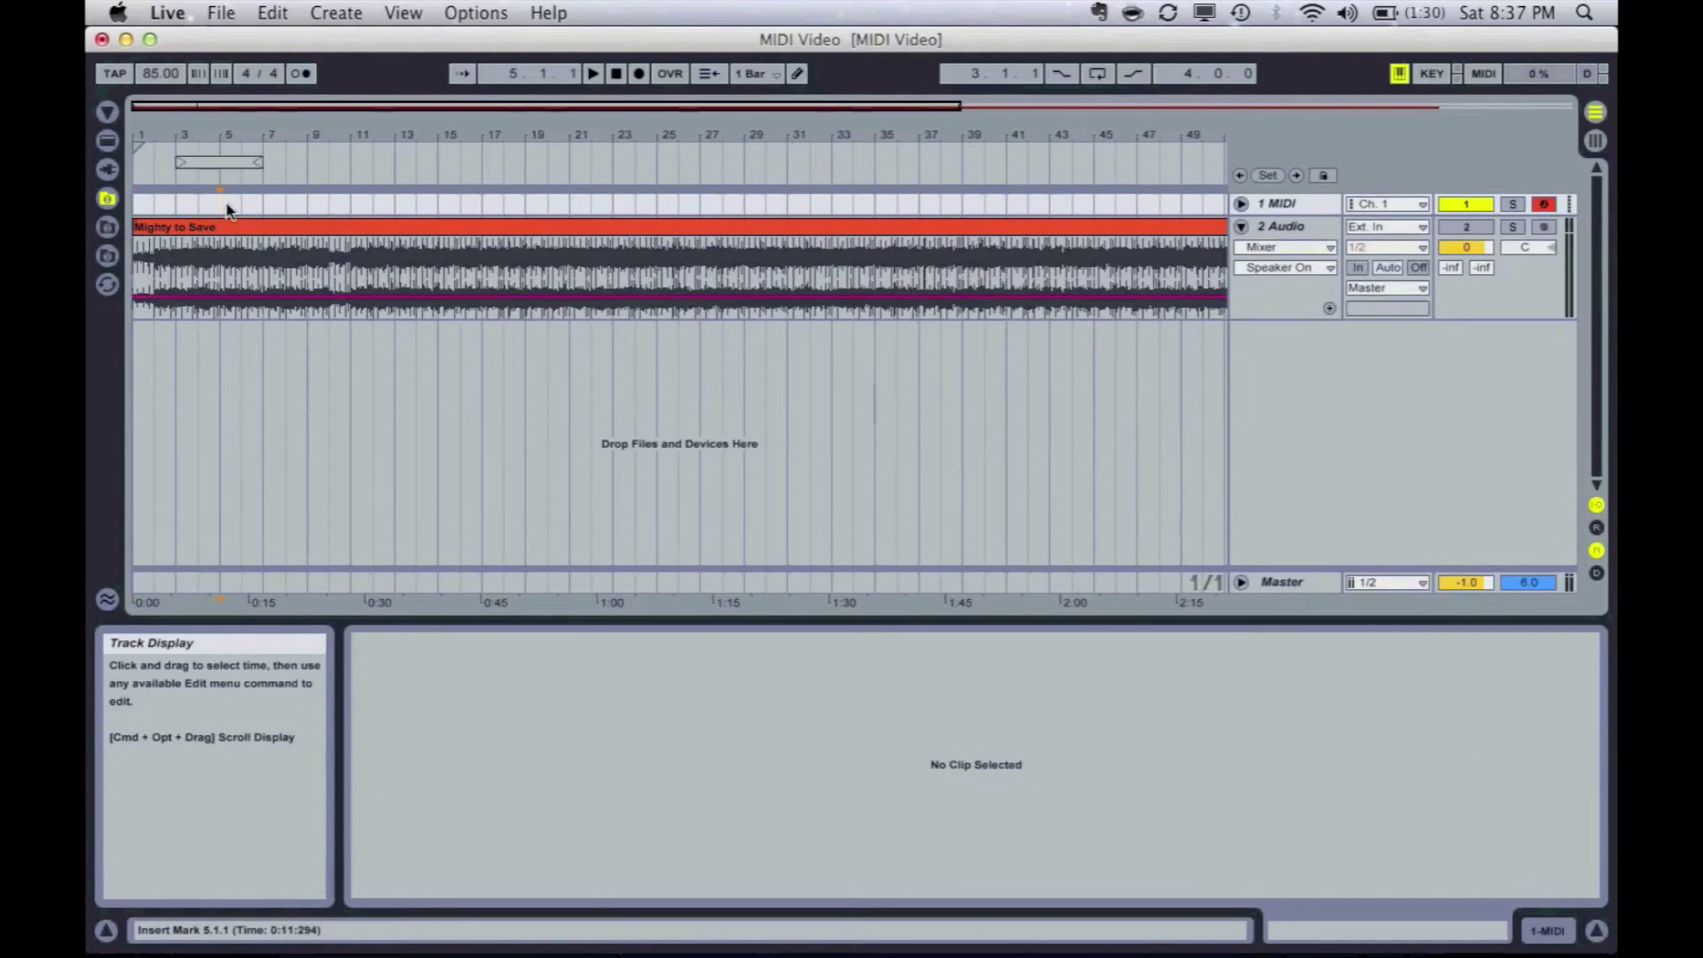
pyautogui.press('super+v')
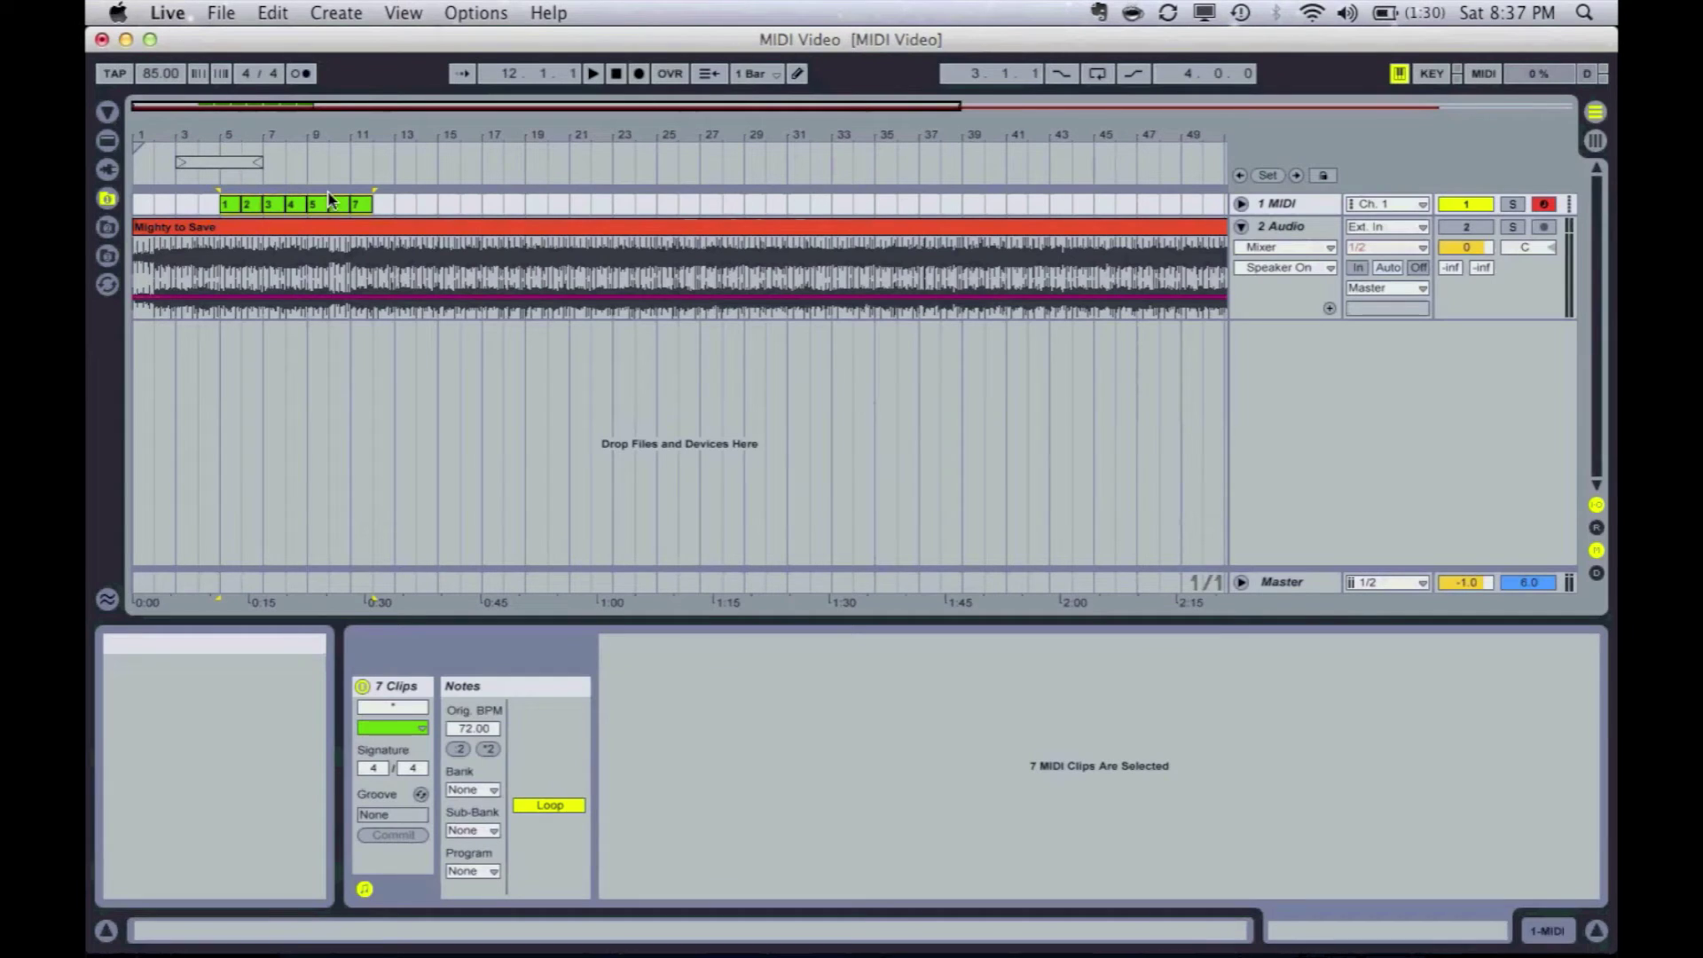
pyautogui.click(179, 203)
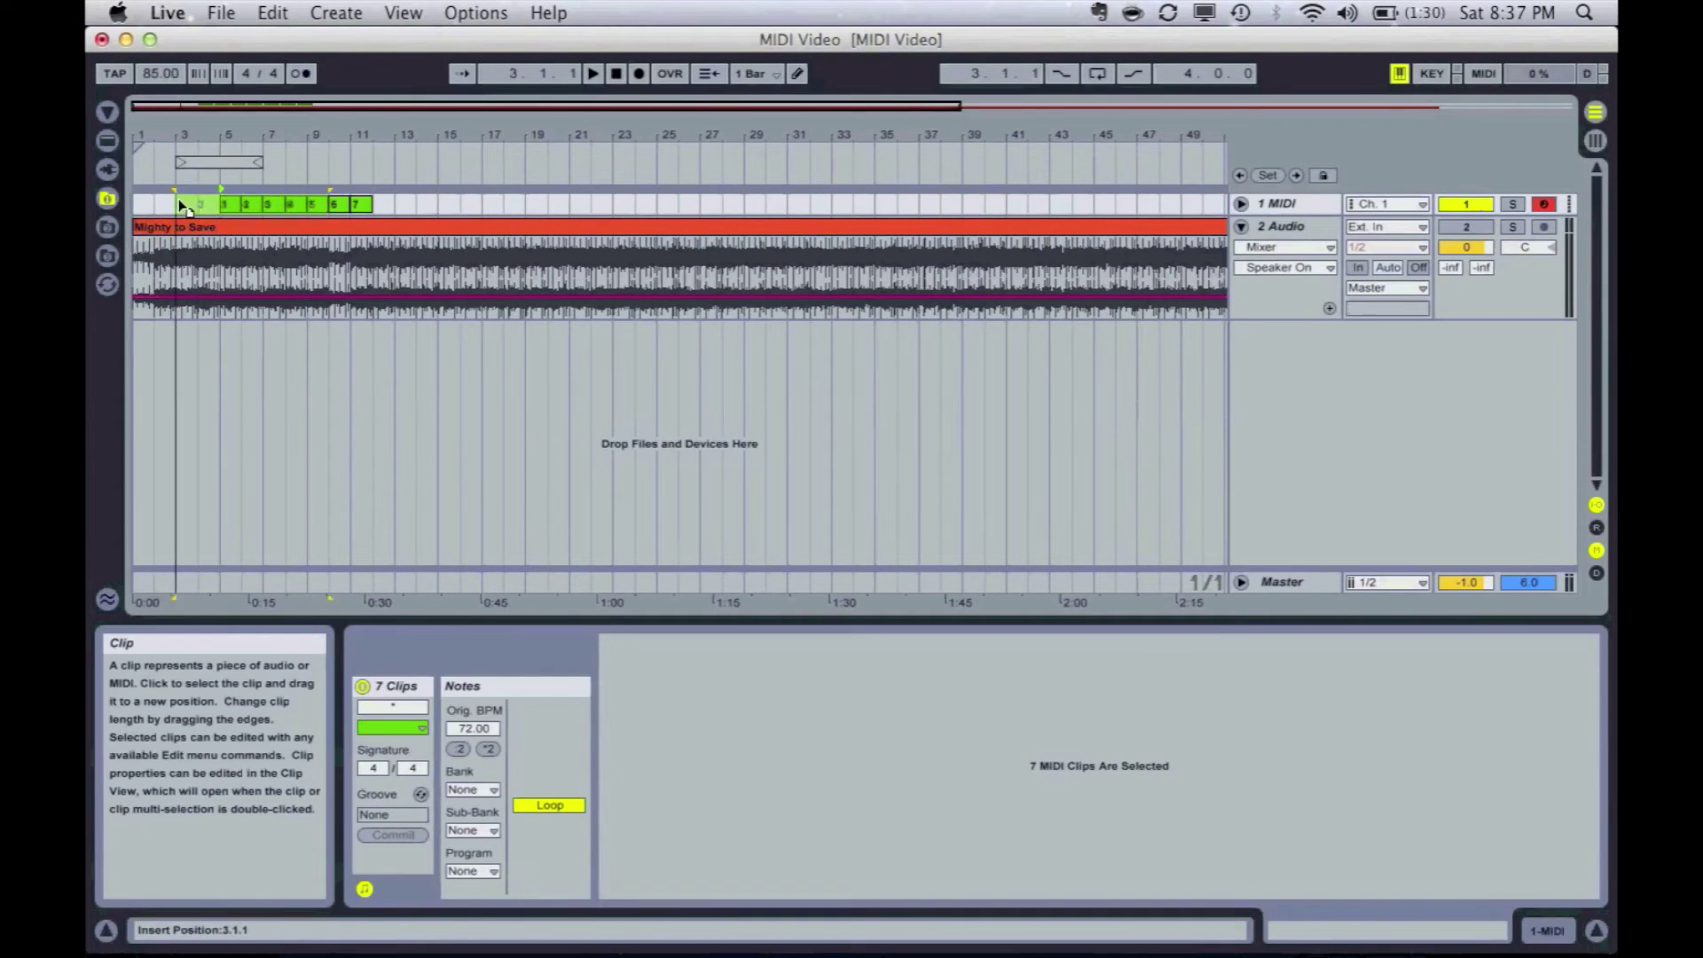
pyautogui.moveTo(226, 206); pyautogui.dragTo(139, 206)
# Duplicate clips 2–7 and move the copies to bars 17–23.
pyautogui.click(275, 205)
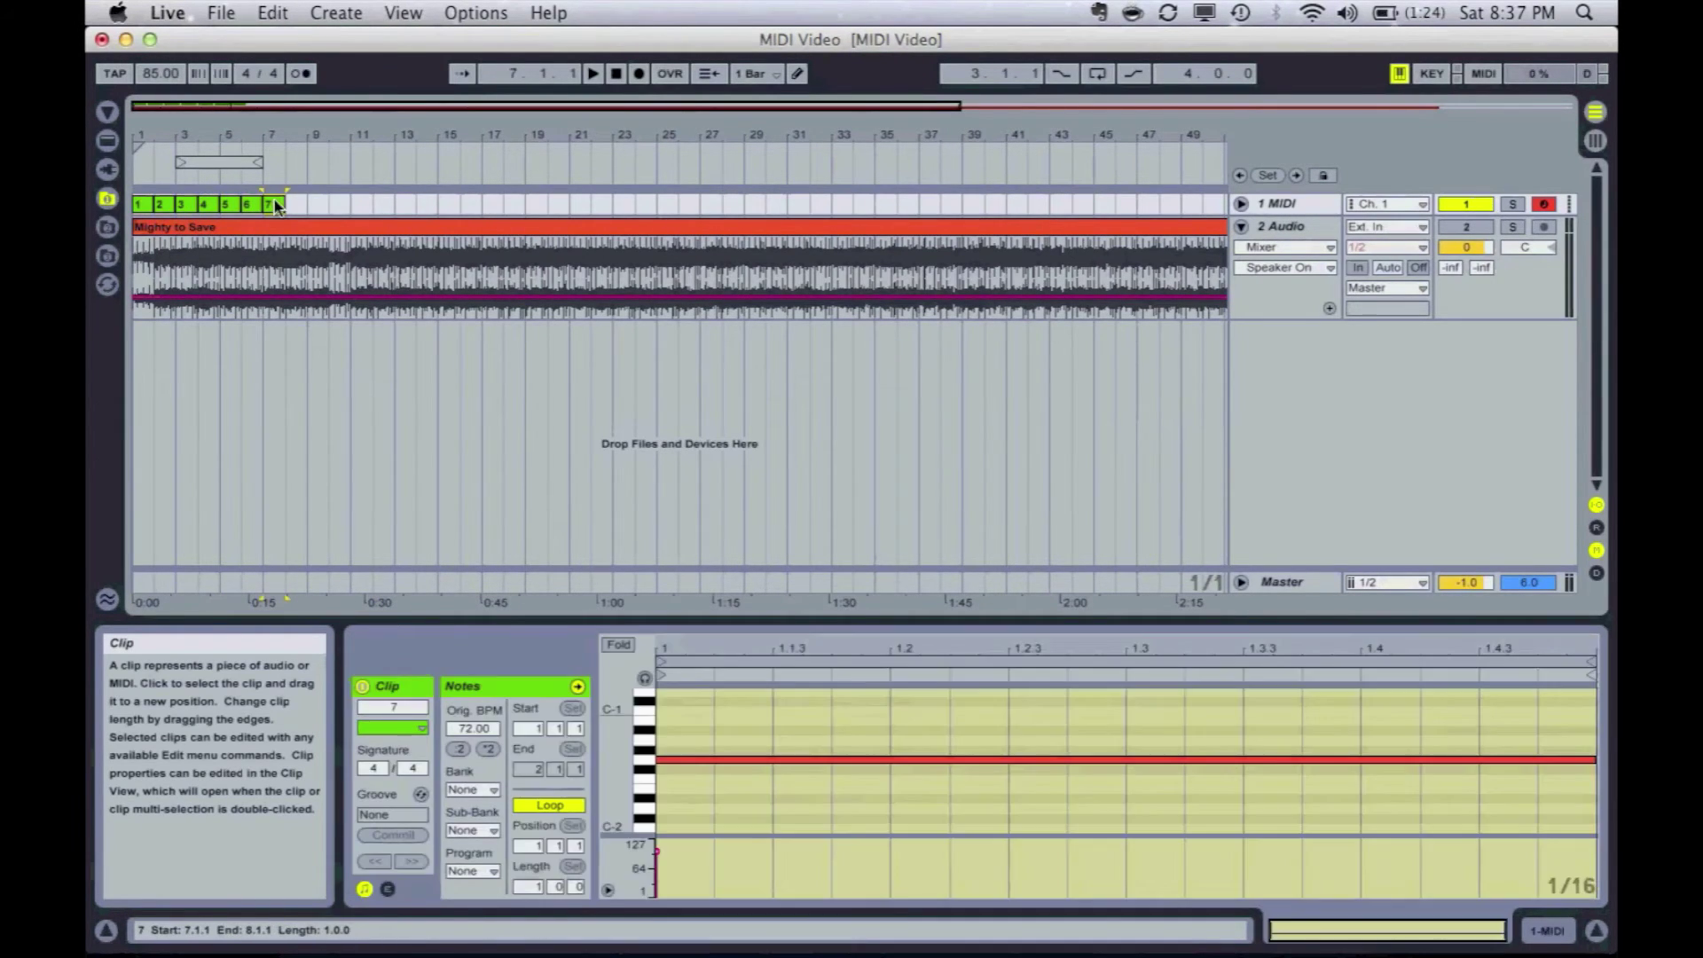
pyautogui.click(316, 208)
pyautogui.click(169, 205)
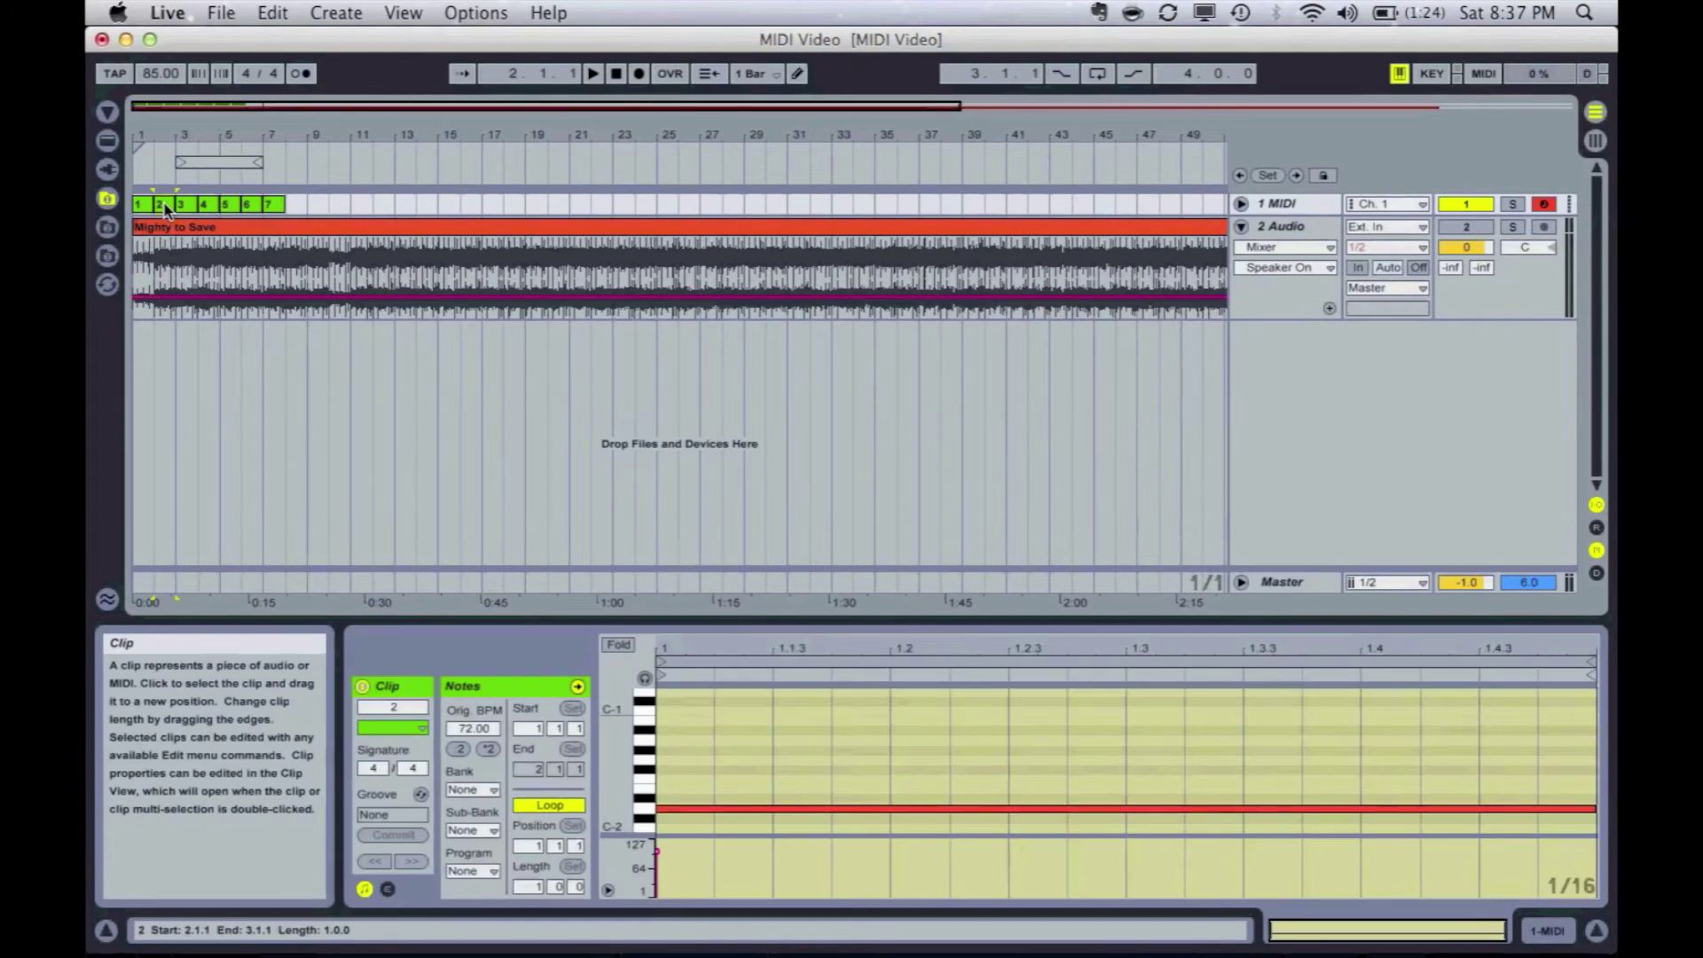
pyautogui.keyDown('shift'); pyautogui.click(267, 204); pyautogui.keyUp('shift')
pyautogui.press('super+d')
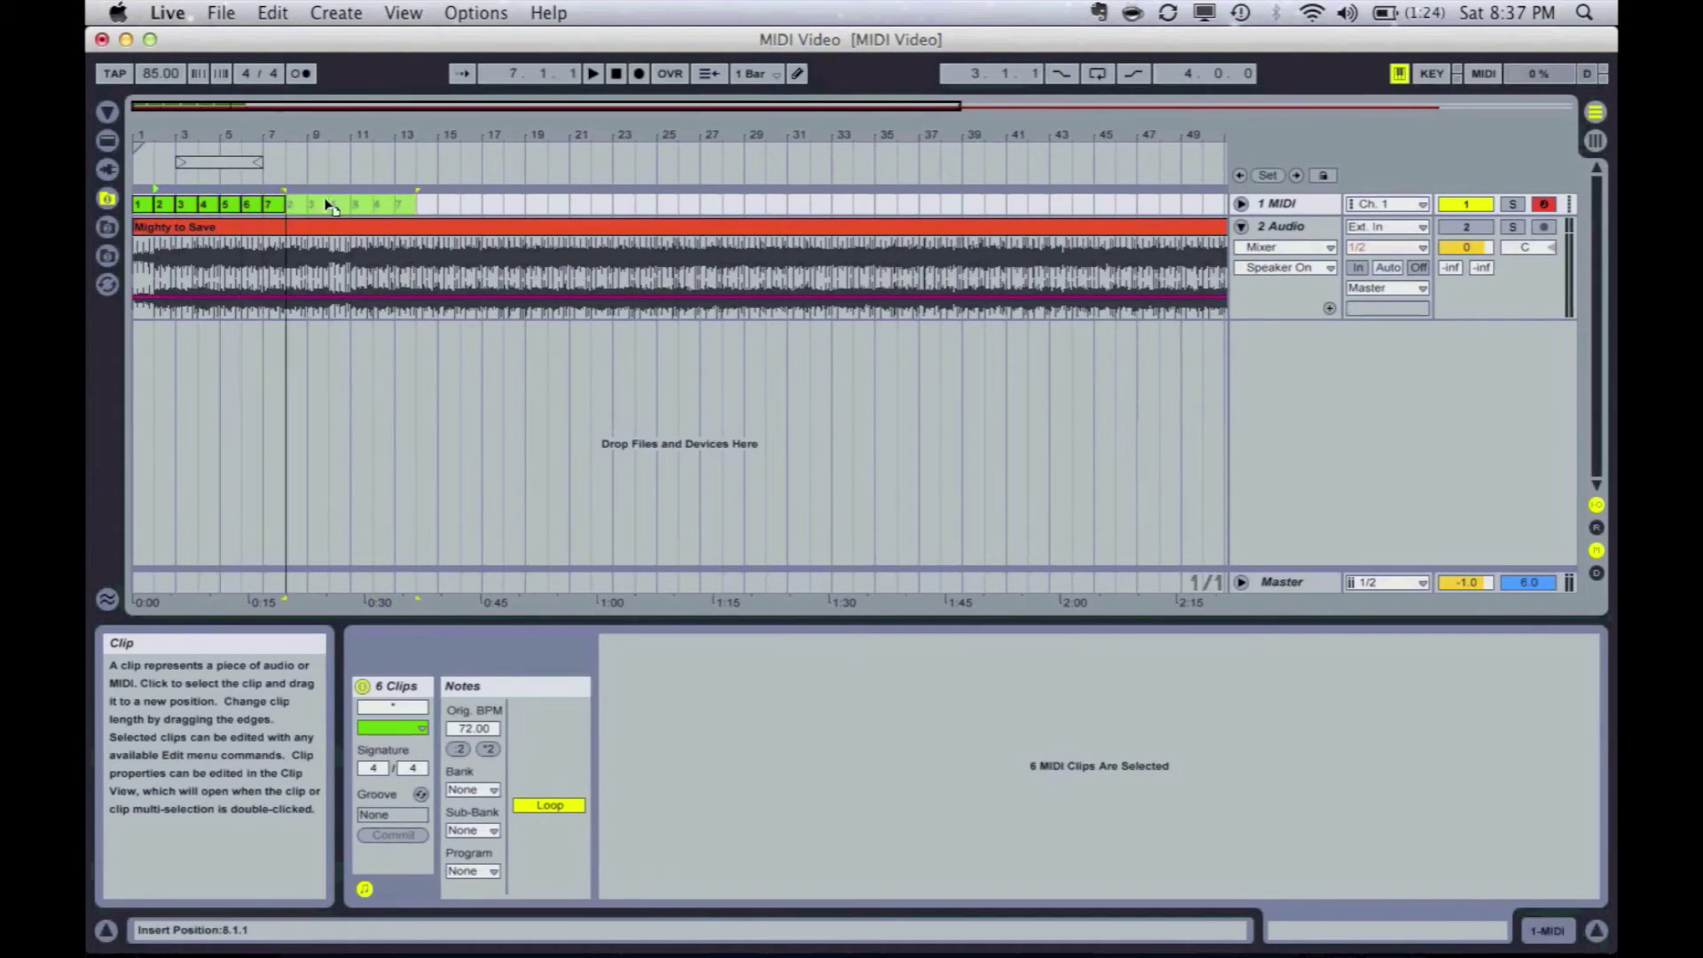
pyautogui.moveTo(329, 205); pyautogui.dragTo(494, 207)
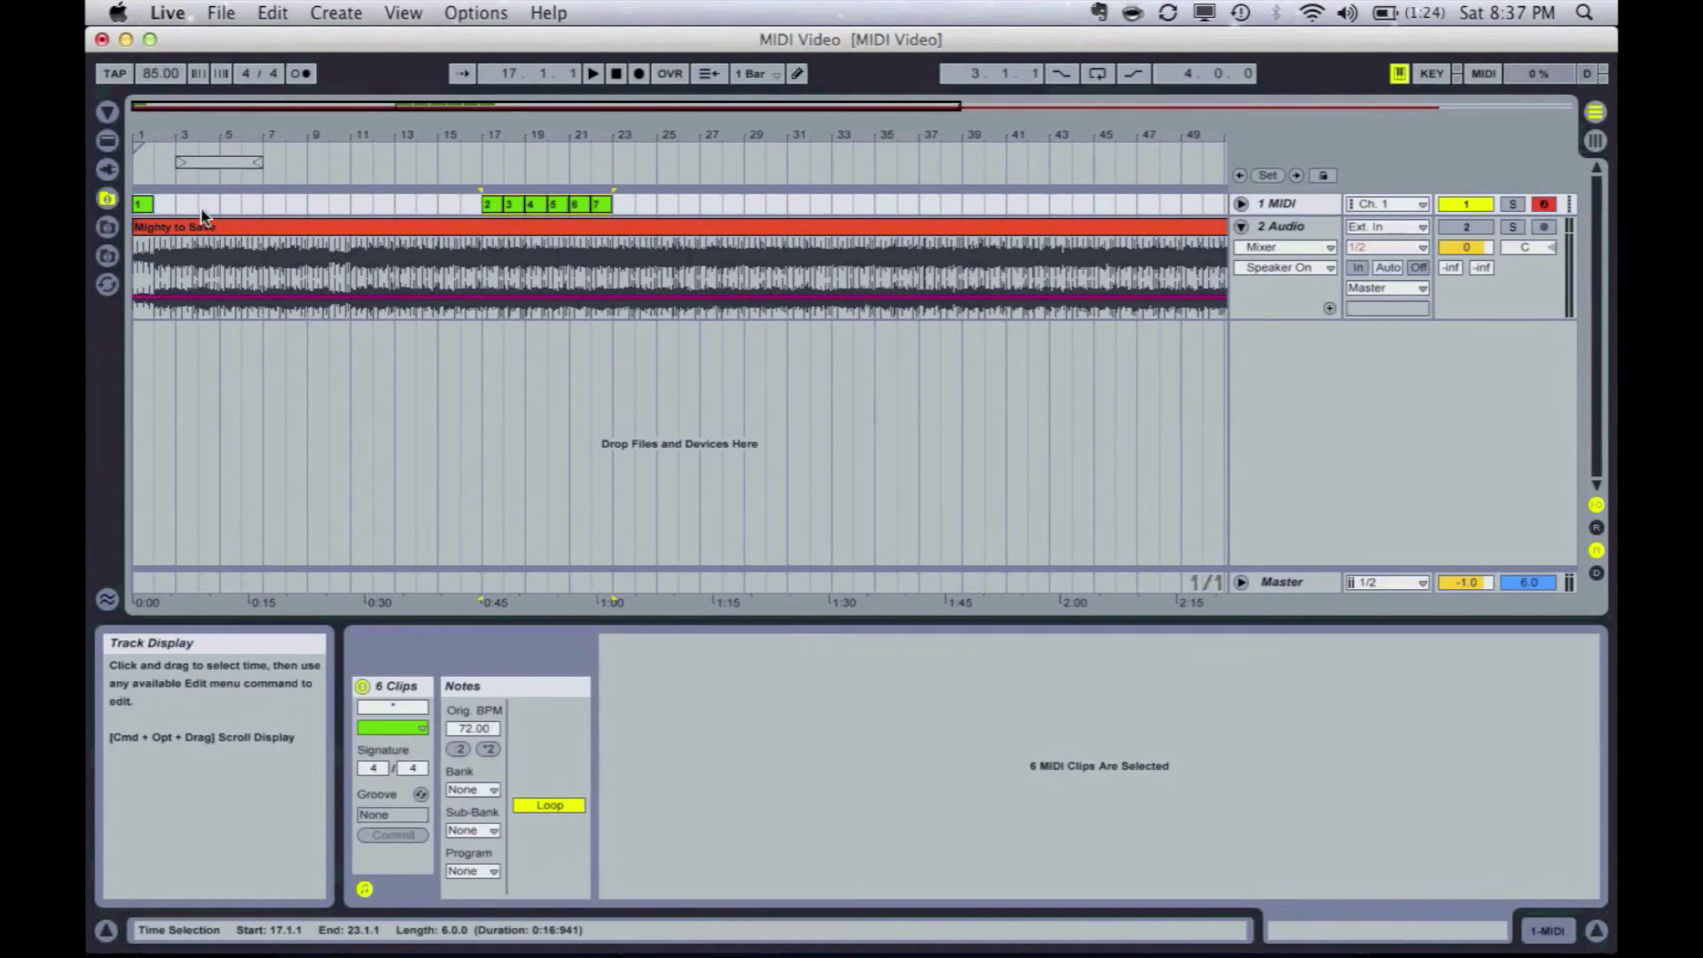
pyautogui.click(463, 207)
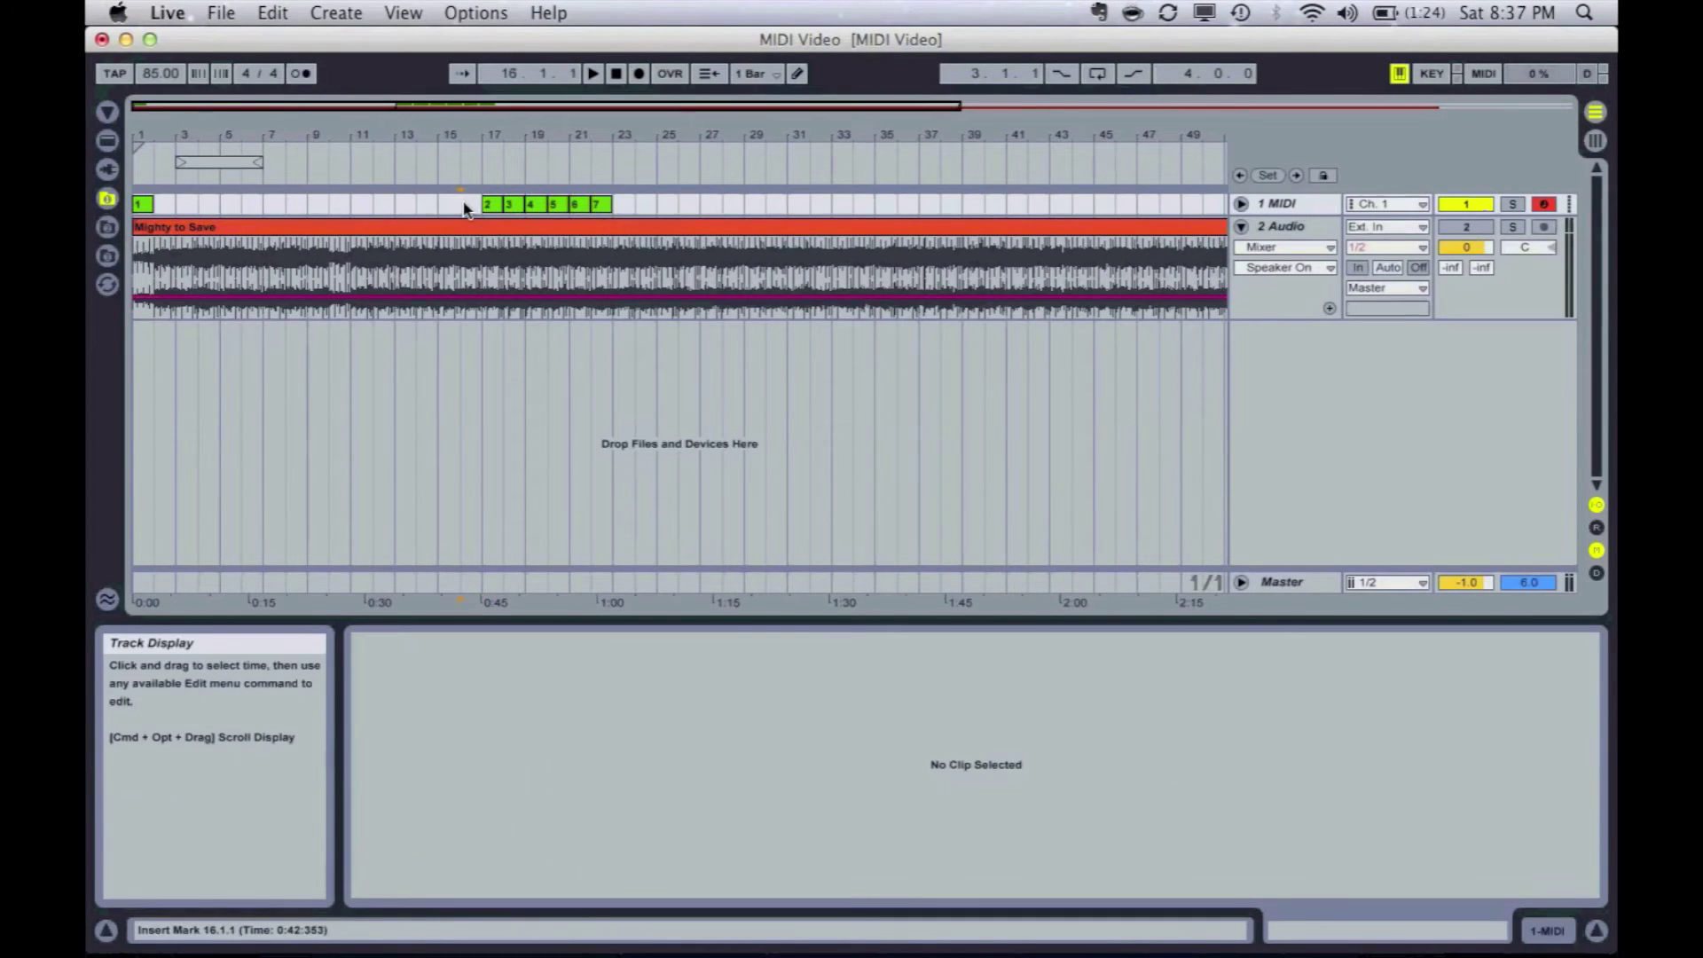
# Drag clips 2–6 earlier: clip 3 near bar 5, clip 4 at bar 7, clip 6 near bar 13.
pyautogui.moveTo(493, 206); pyautogui.dragTo(186, 209)
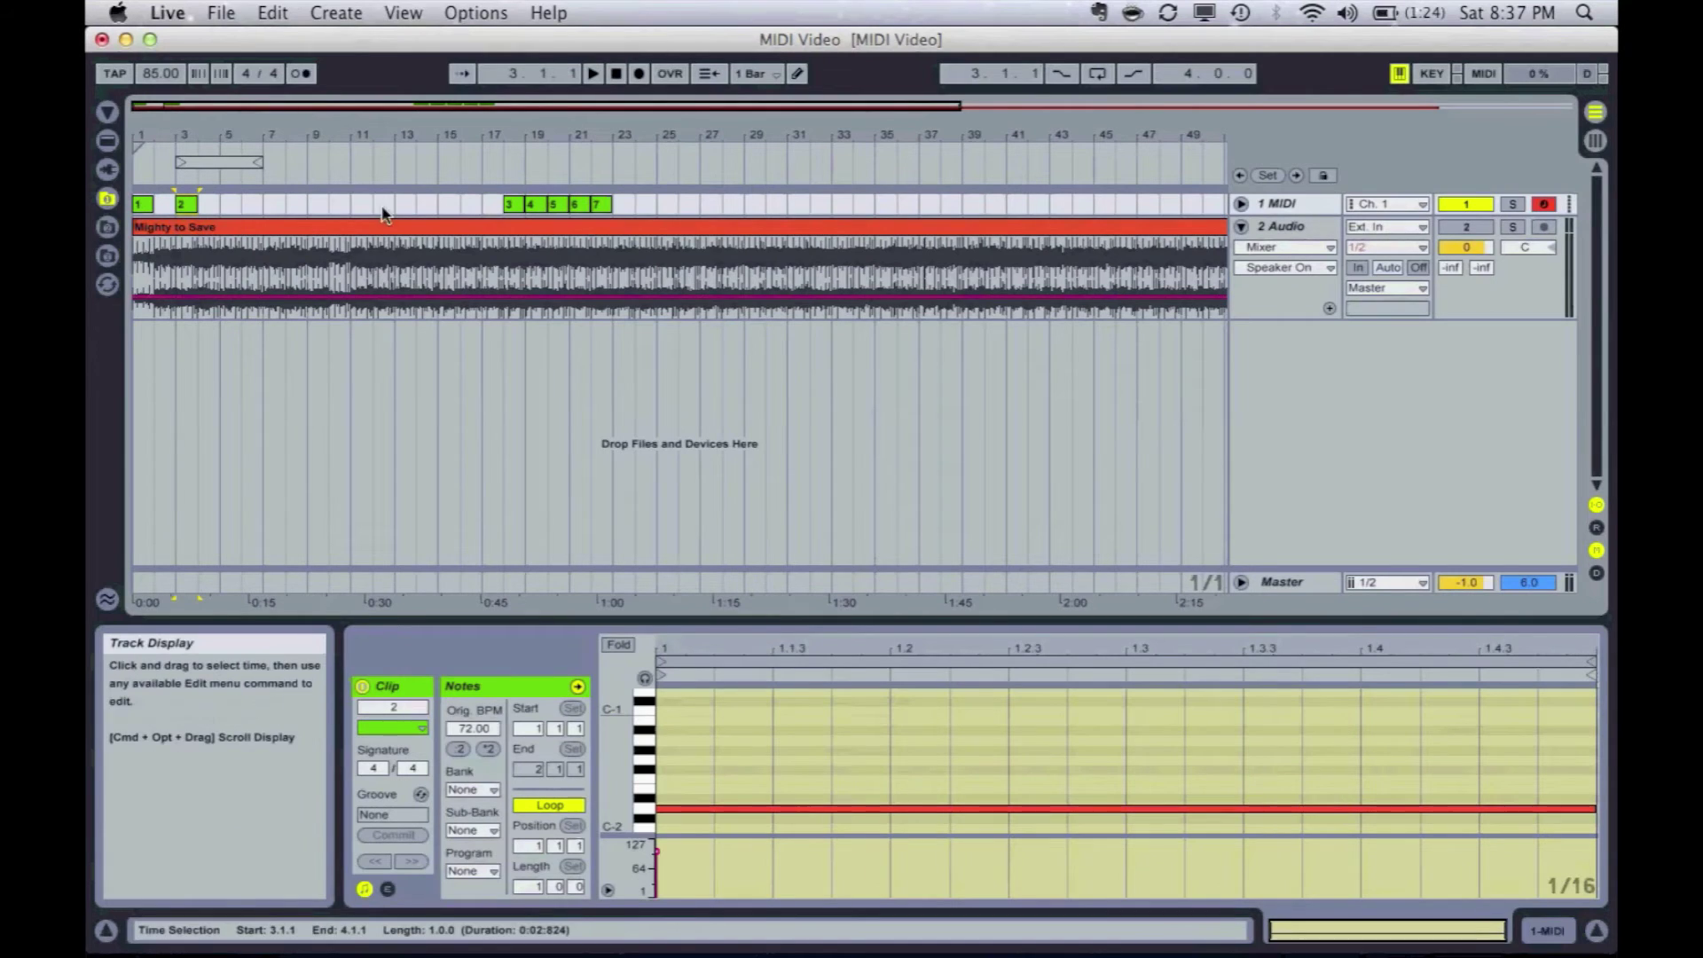
pyautogui.moveTo(512, 207); pyautogui.dragTo(228, 207)
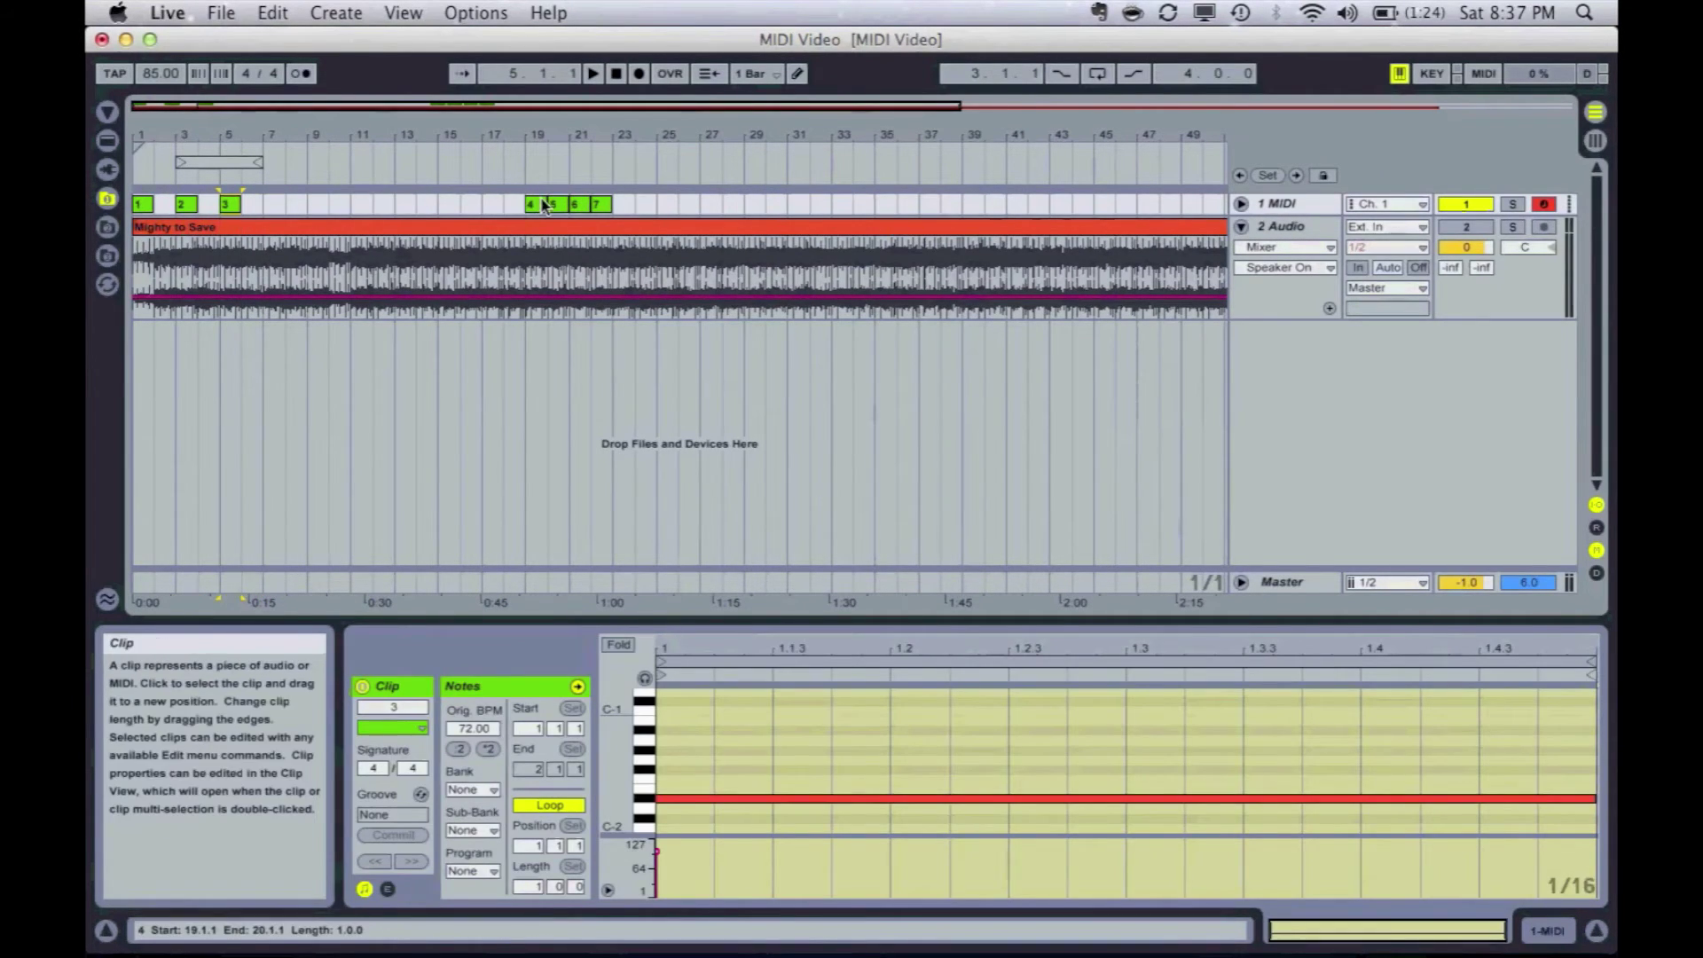
pyautogui.moveTo(544, 205); pyautogui.dragTo(283, 206)
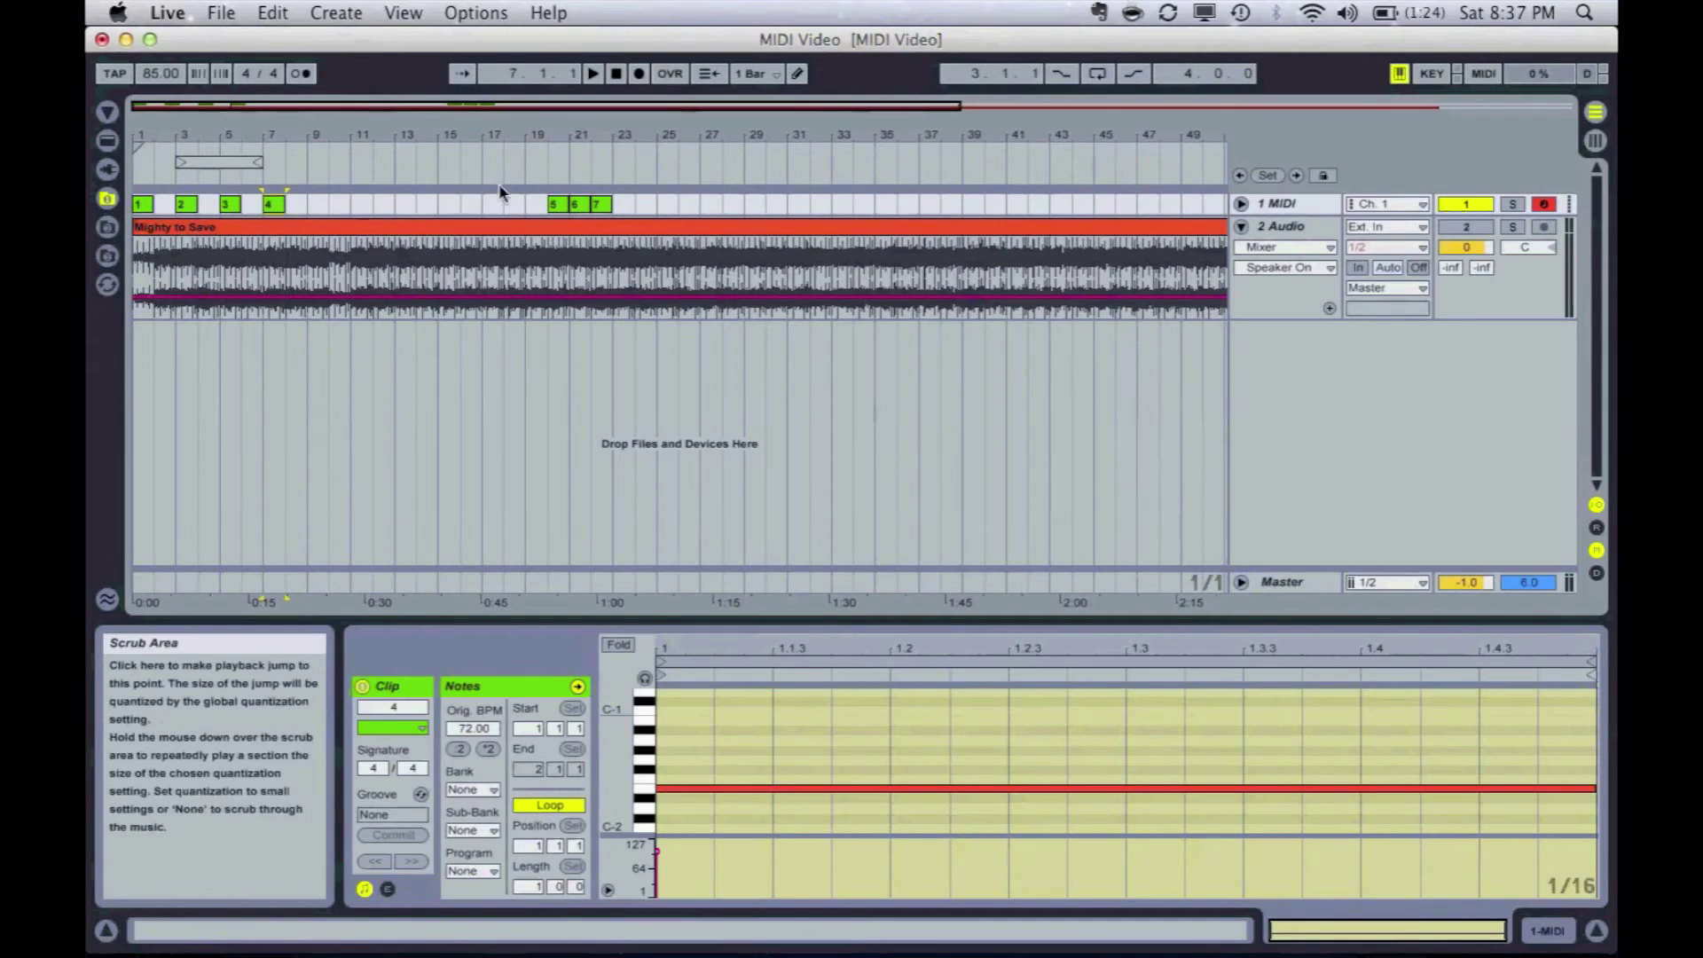
pyautogui.moveTo(554, 205); pyautogui.dragTo(293, 210)
pyautogui.moveTo(577, 205); pyautogui.dragTo(401, 205)
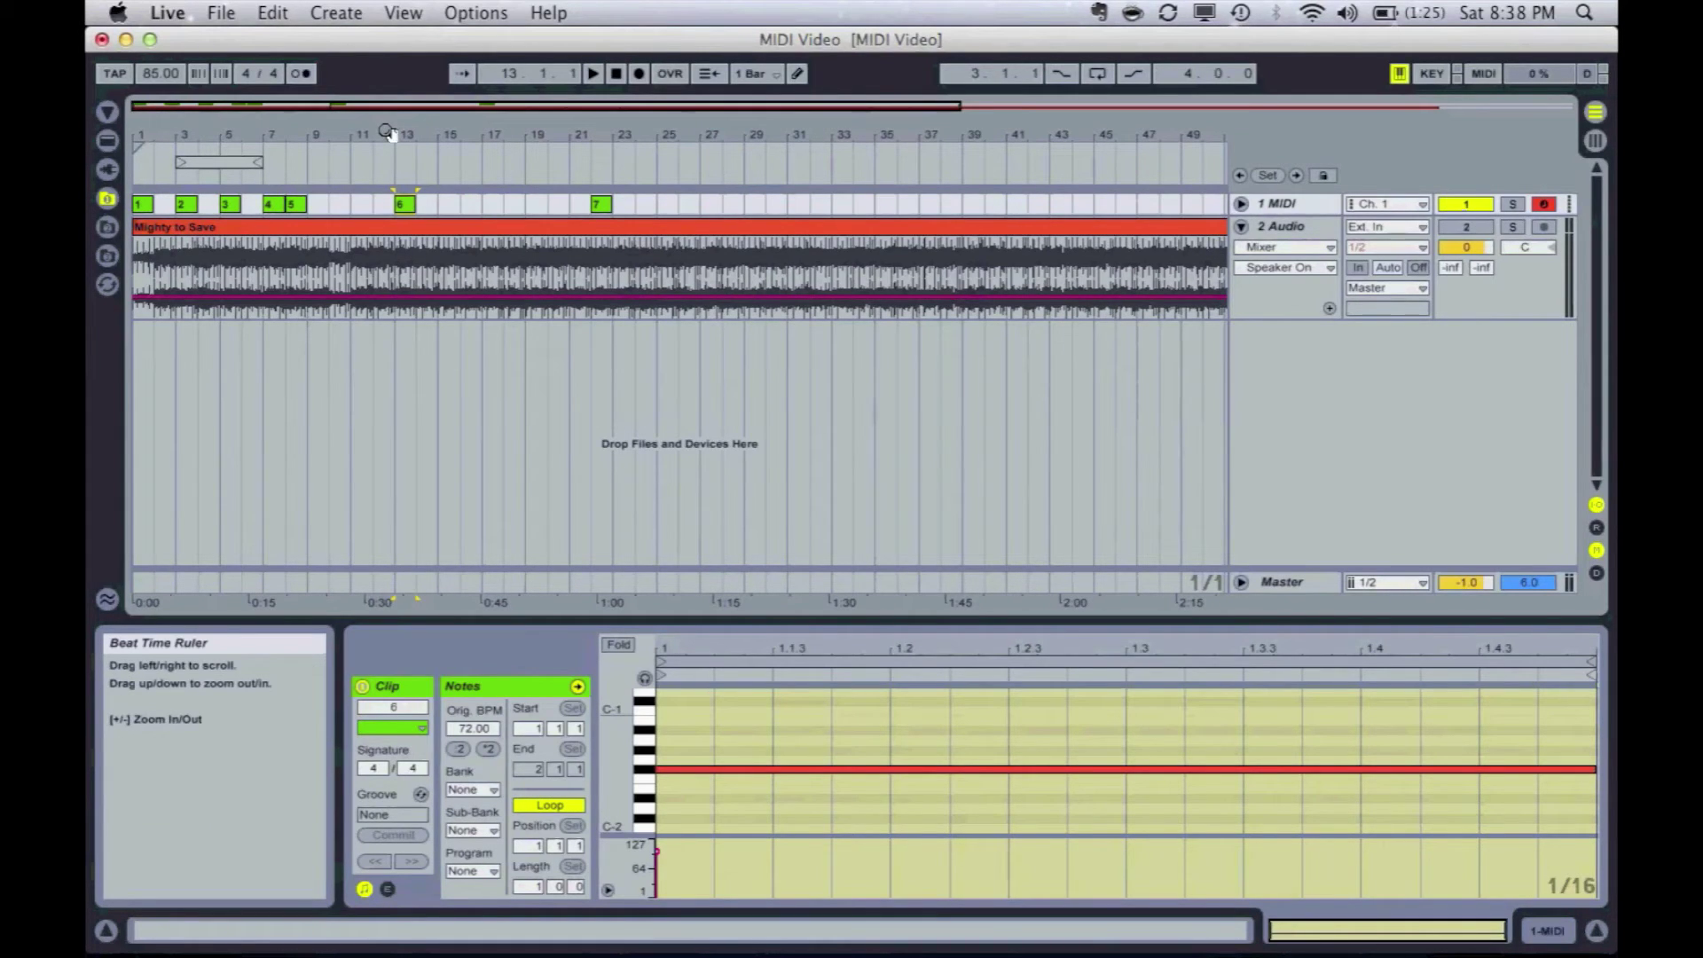
# Zoom in around bar 3 and set MIDI clip 2 to start at 2.4.3.
pyautogui.moveTo(180, 131); pyautogui.dragTo(548, 130)
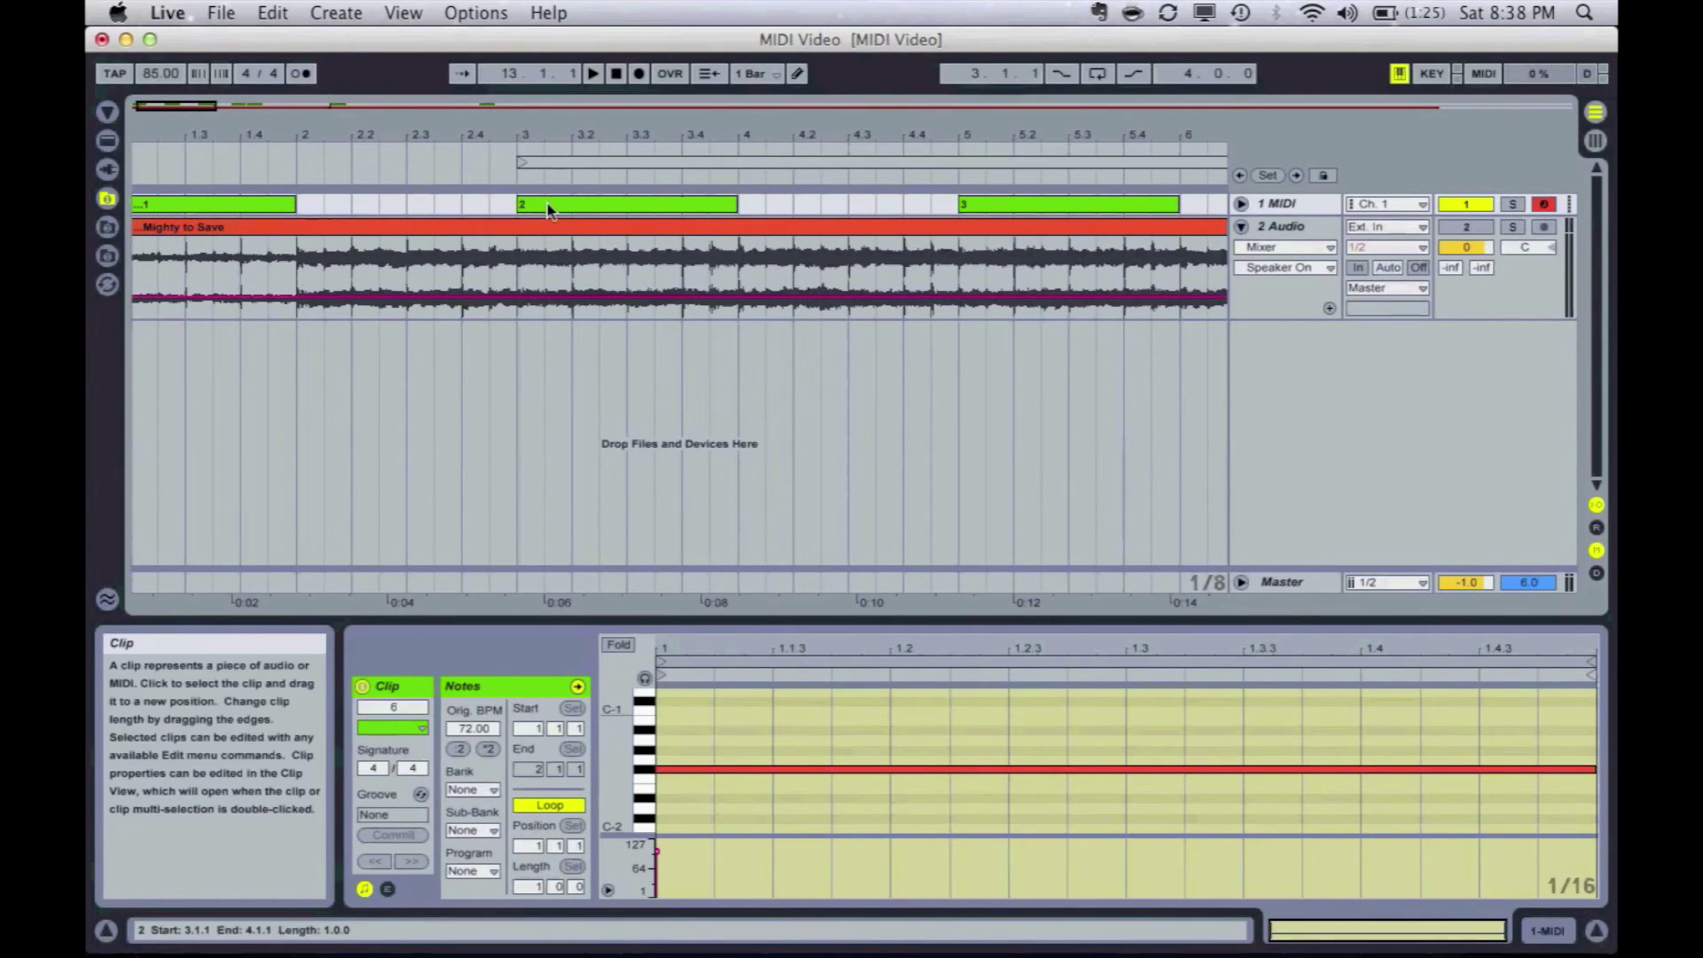
pyautogui.moveTo(543, 209); pyautogui.dragTo(496, 207)
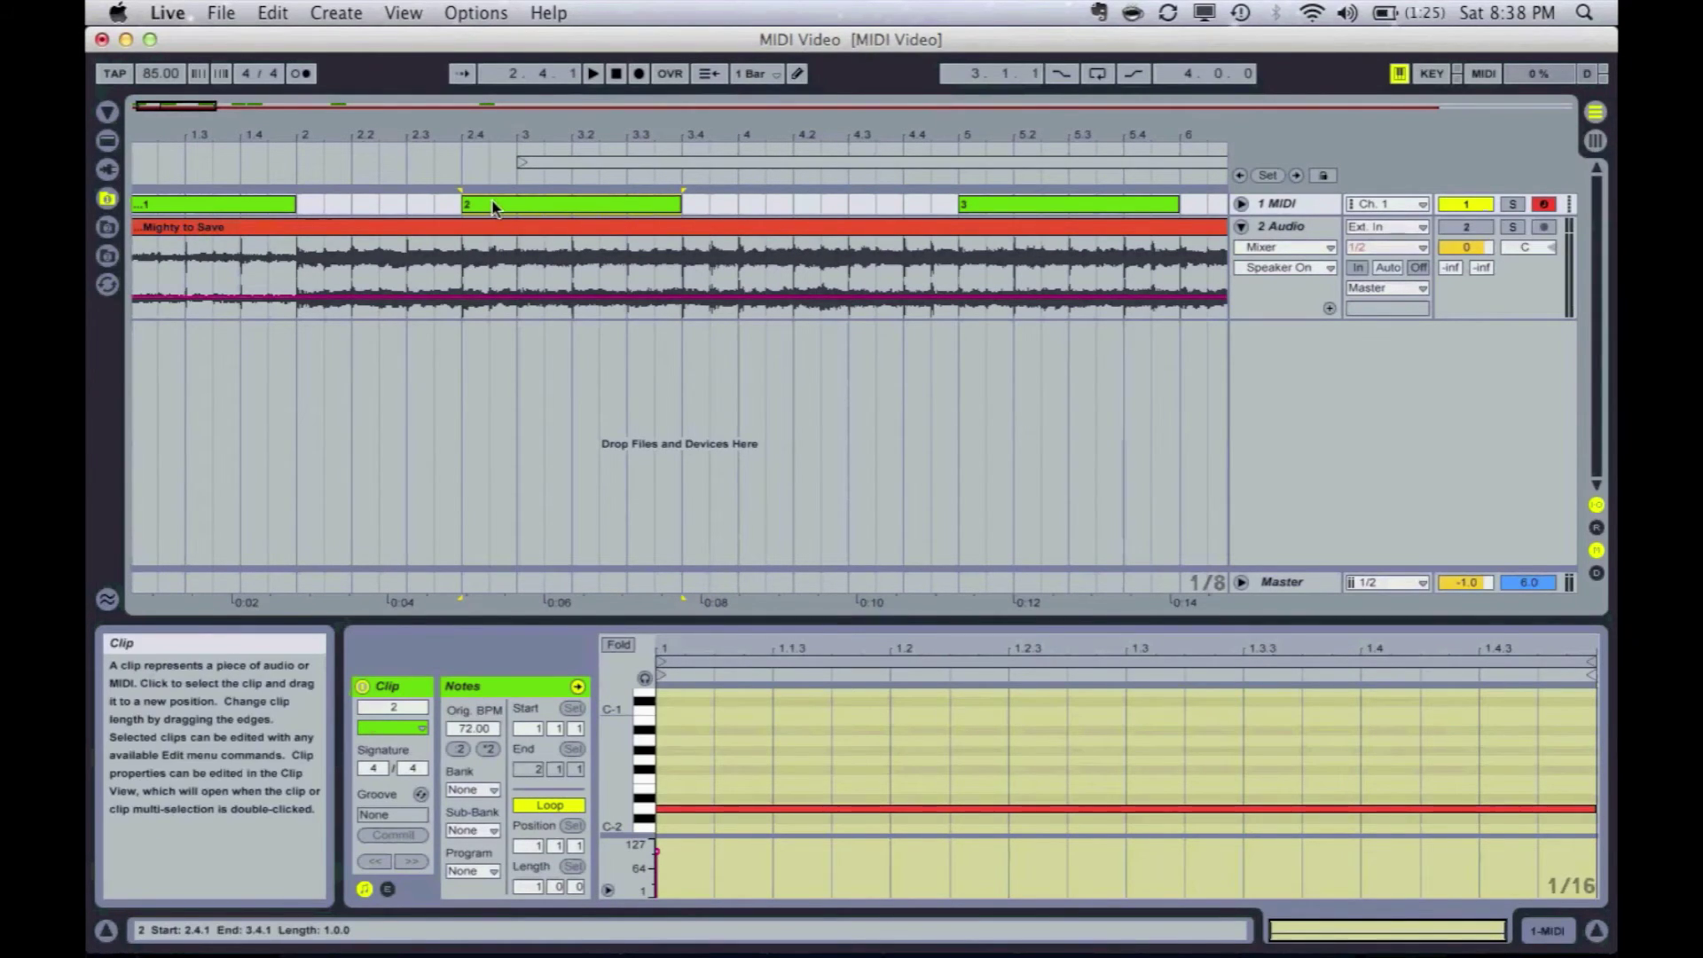
pyautogui.moveTo(494, 207); pyautogui.dragTo(521, 208)
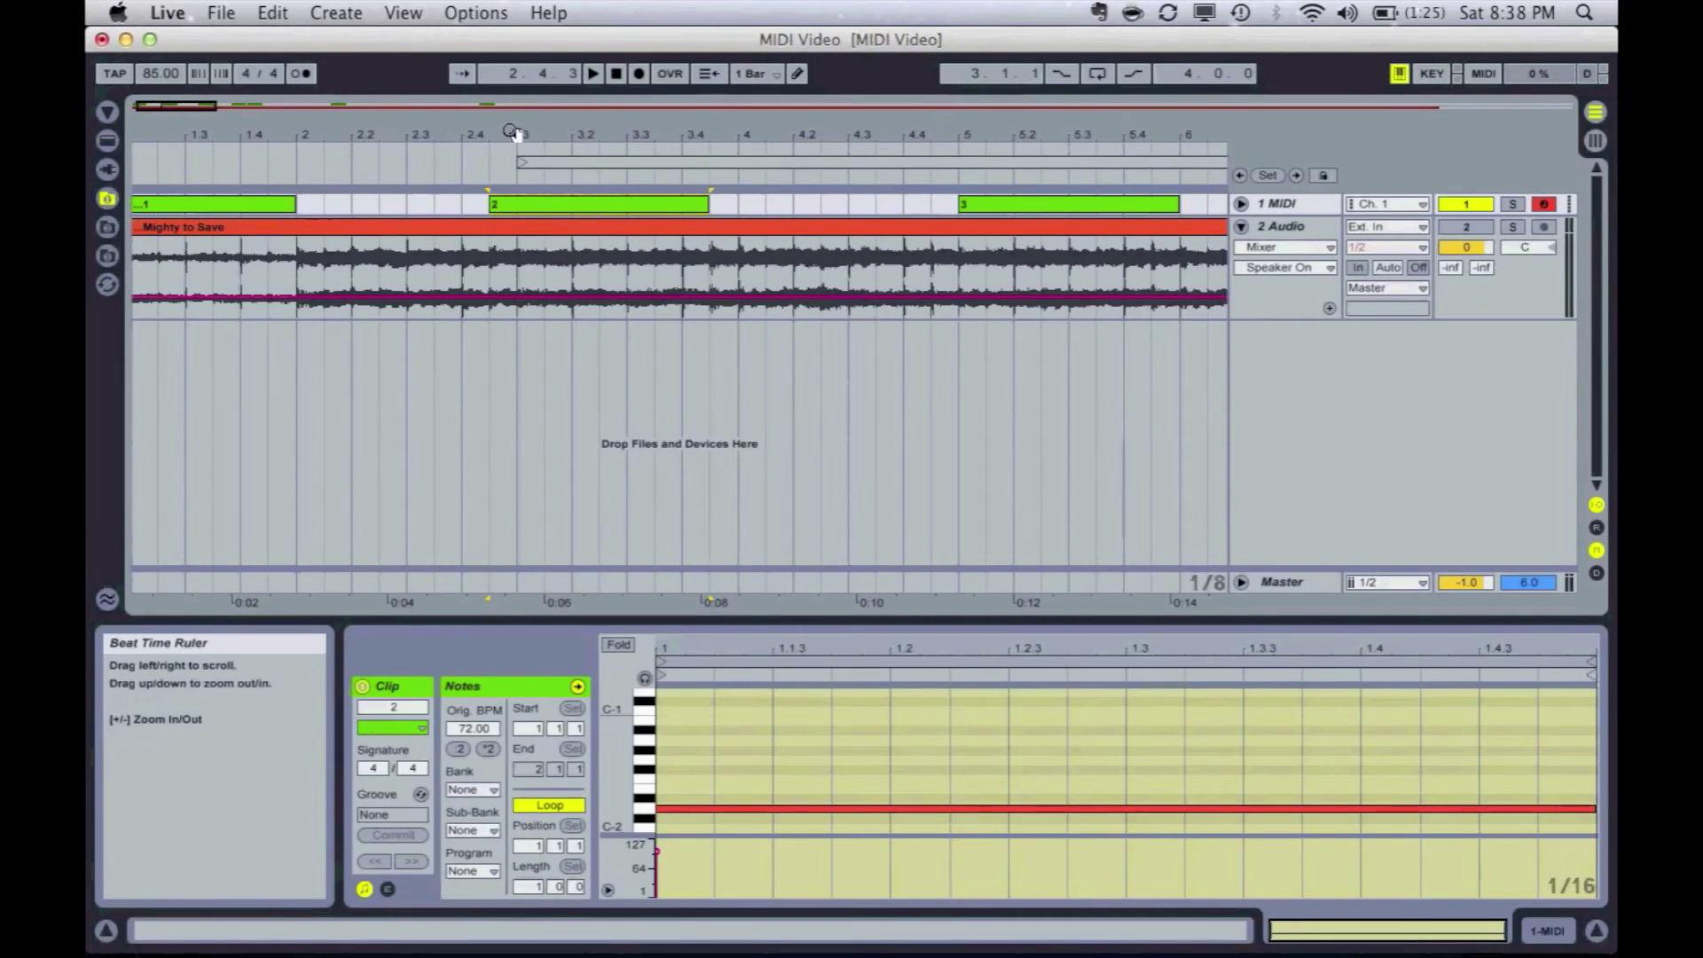
# Zoom out to the first 16 bars, reset the song position, and switch to Session view.
pyautogui.moveTo(514, 140); pyautogui.dragTo(270, 133)
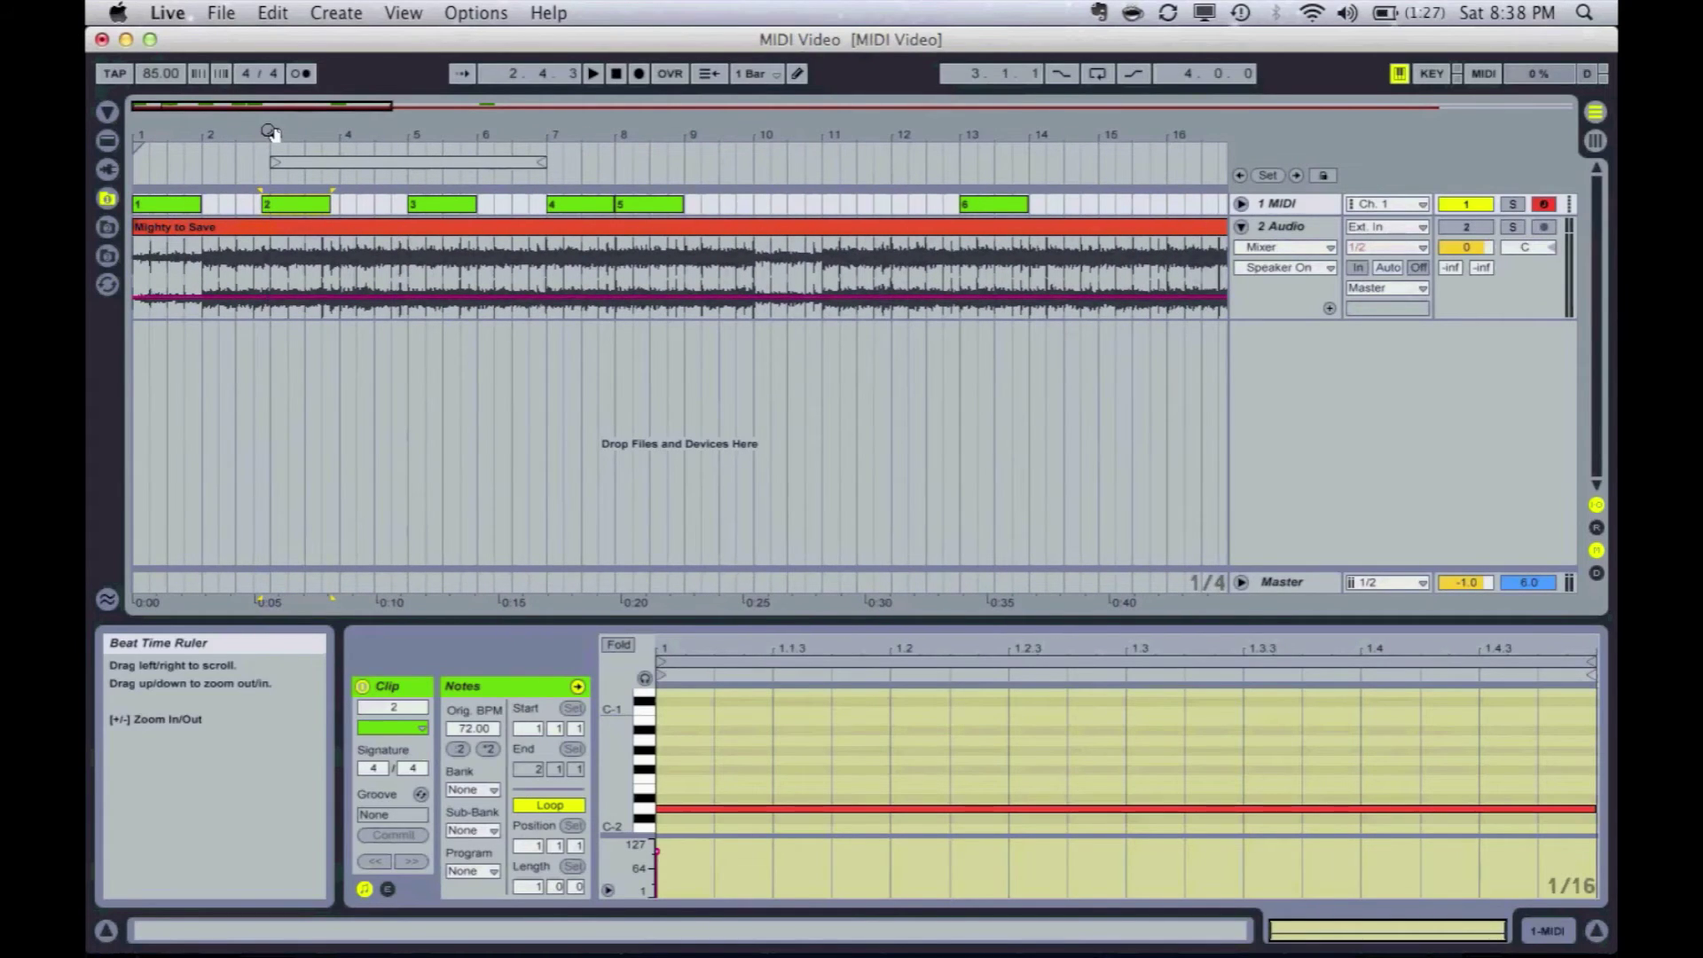
pyautogui.click(616, 72)
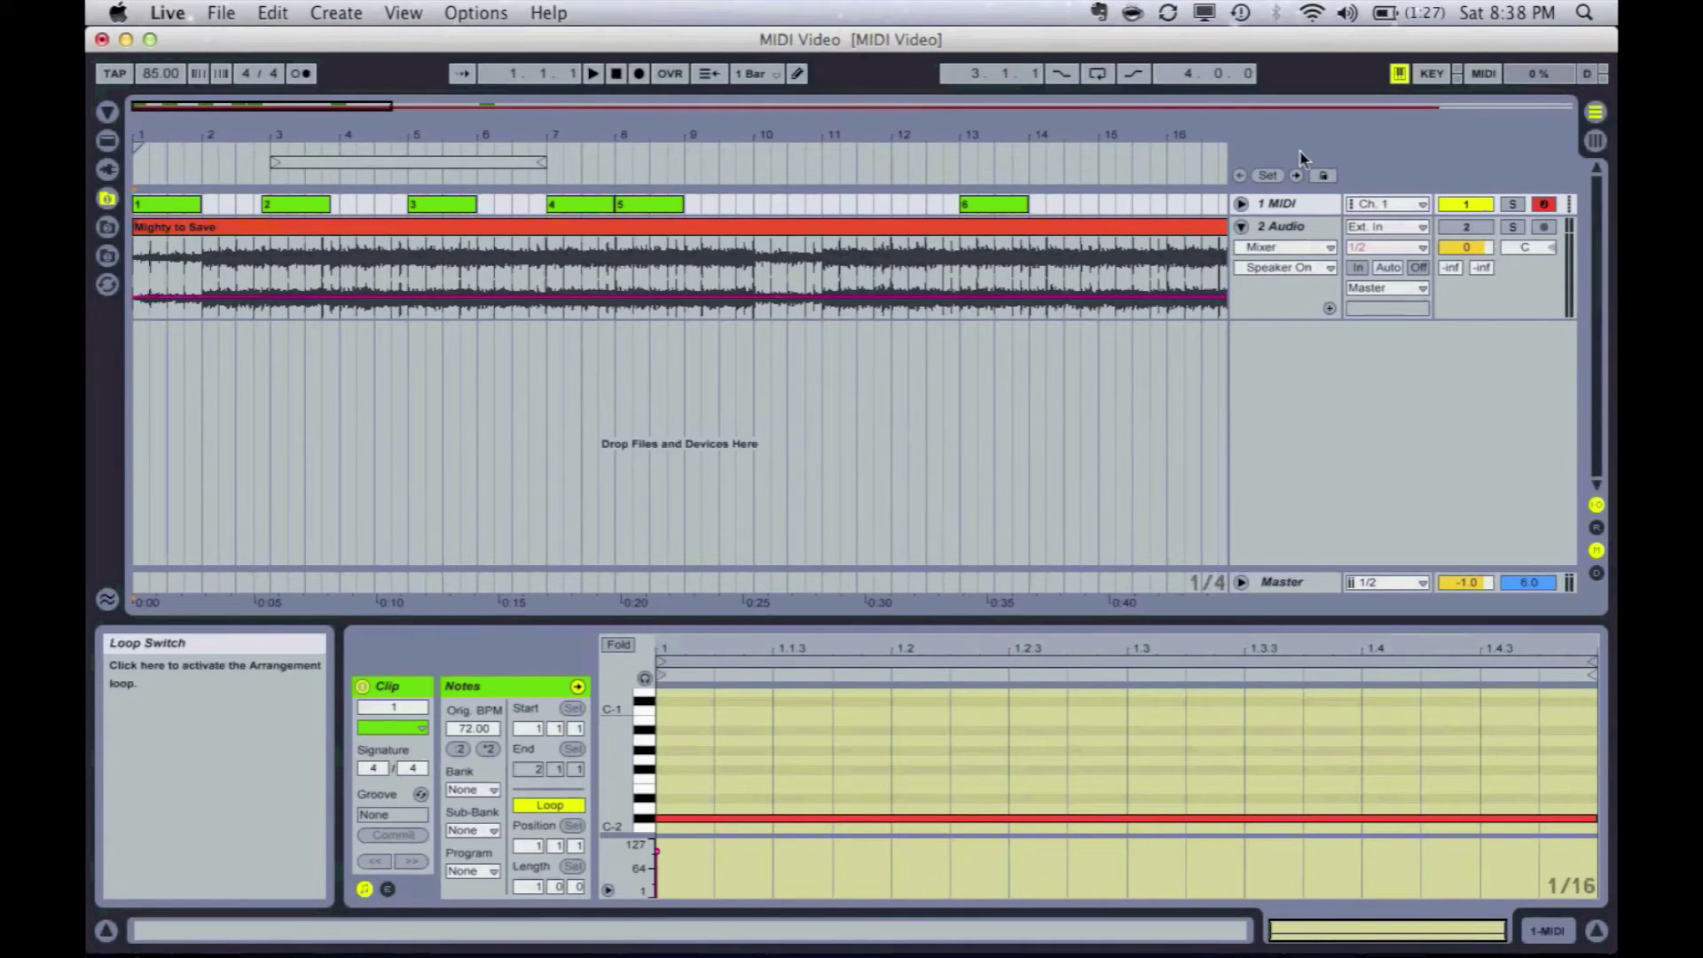
pyautogui.press('Tab')
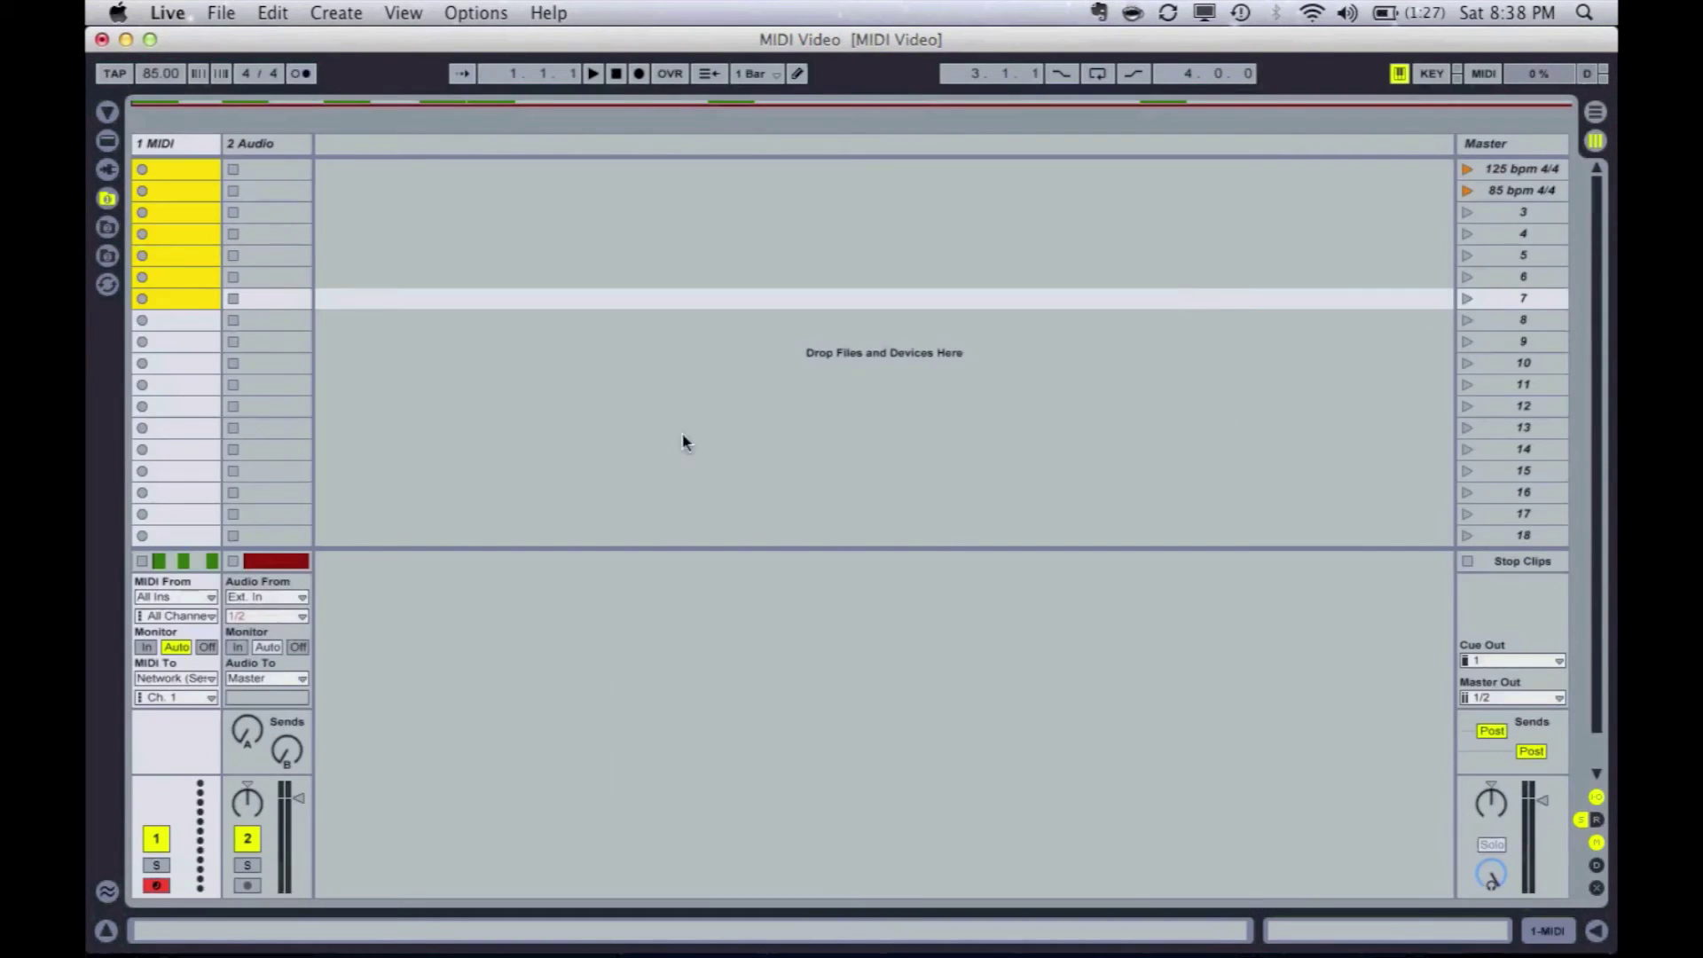
# Lower the 2 Audio track to -32 dB, play the arrangement to test the clips, then stop back at 1.1.1.
pyautogui.moveTo(298, 799); pyautogui.dragTo(298, 856)
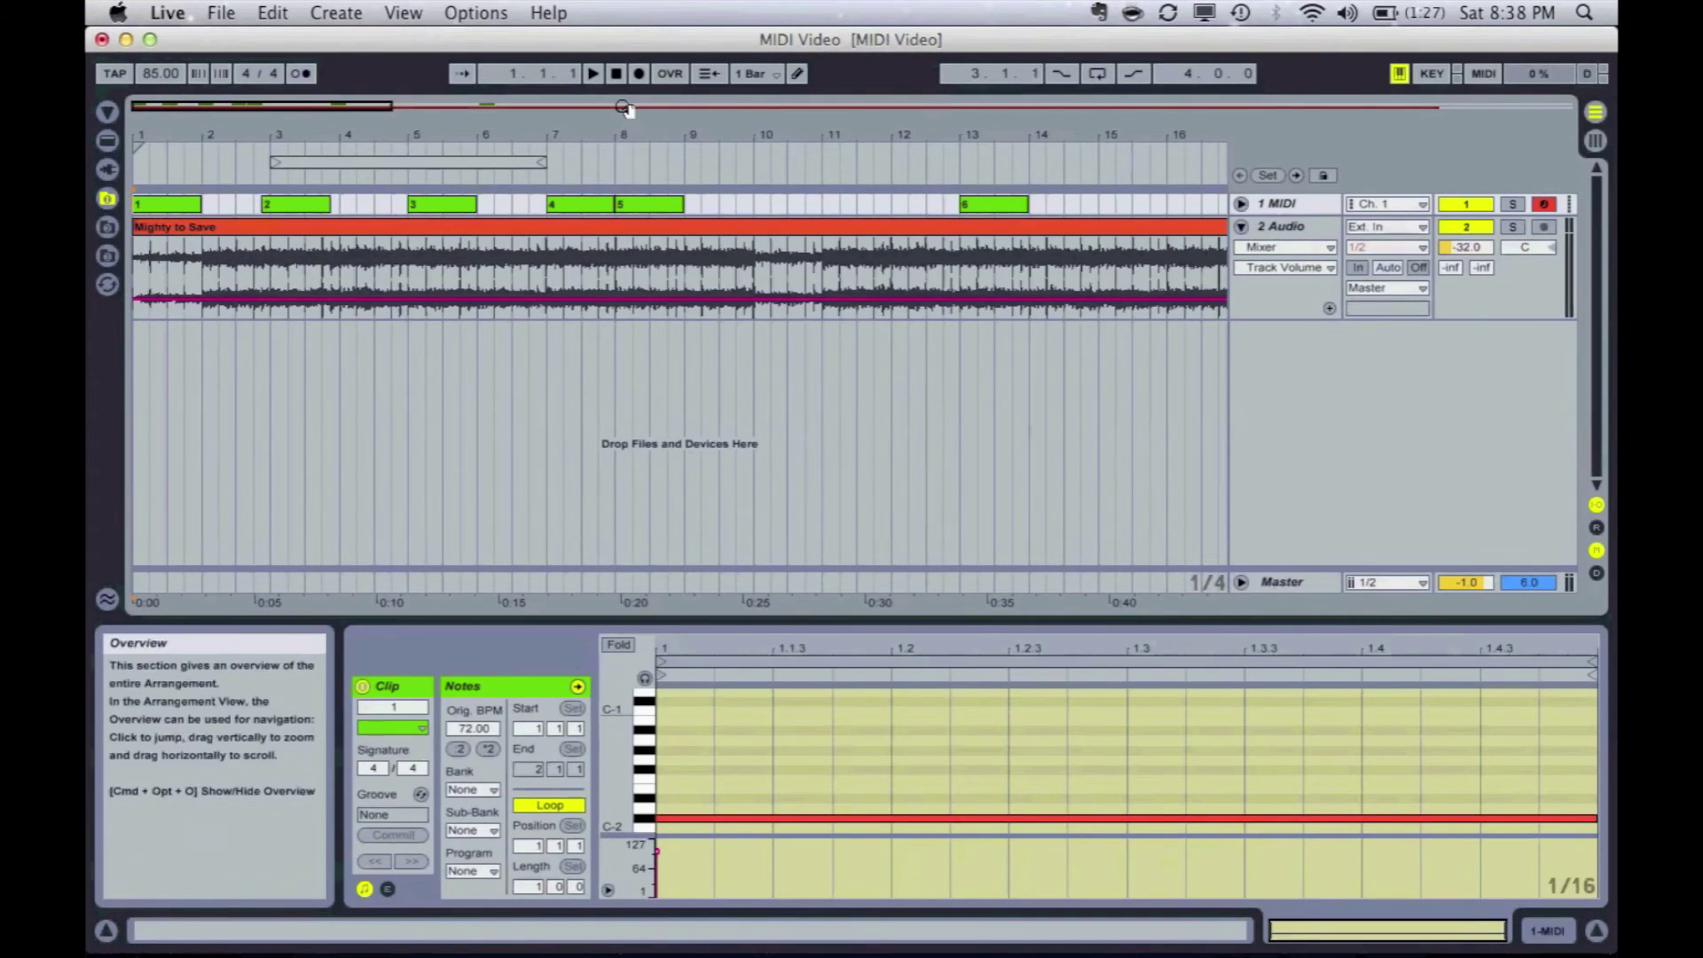
pyautogui.press('space')
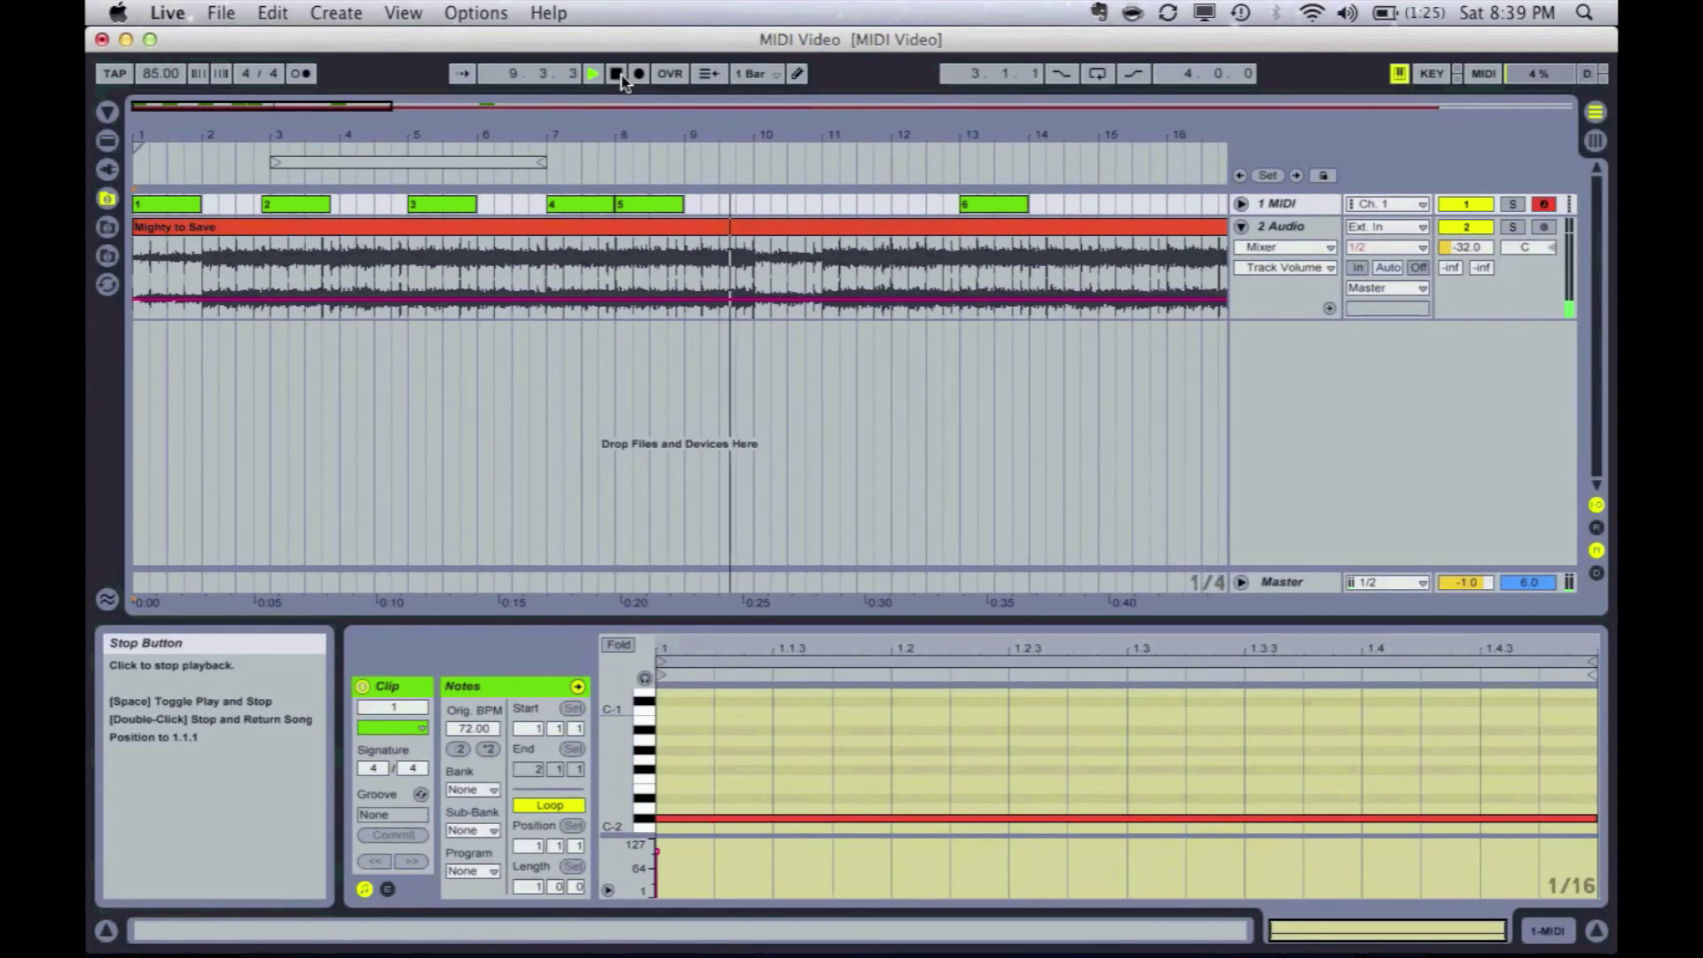
pyautogui.click(618, 75)
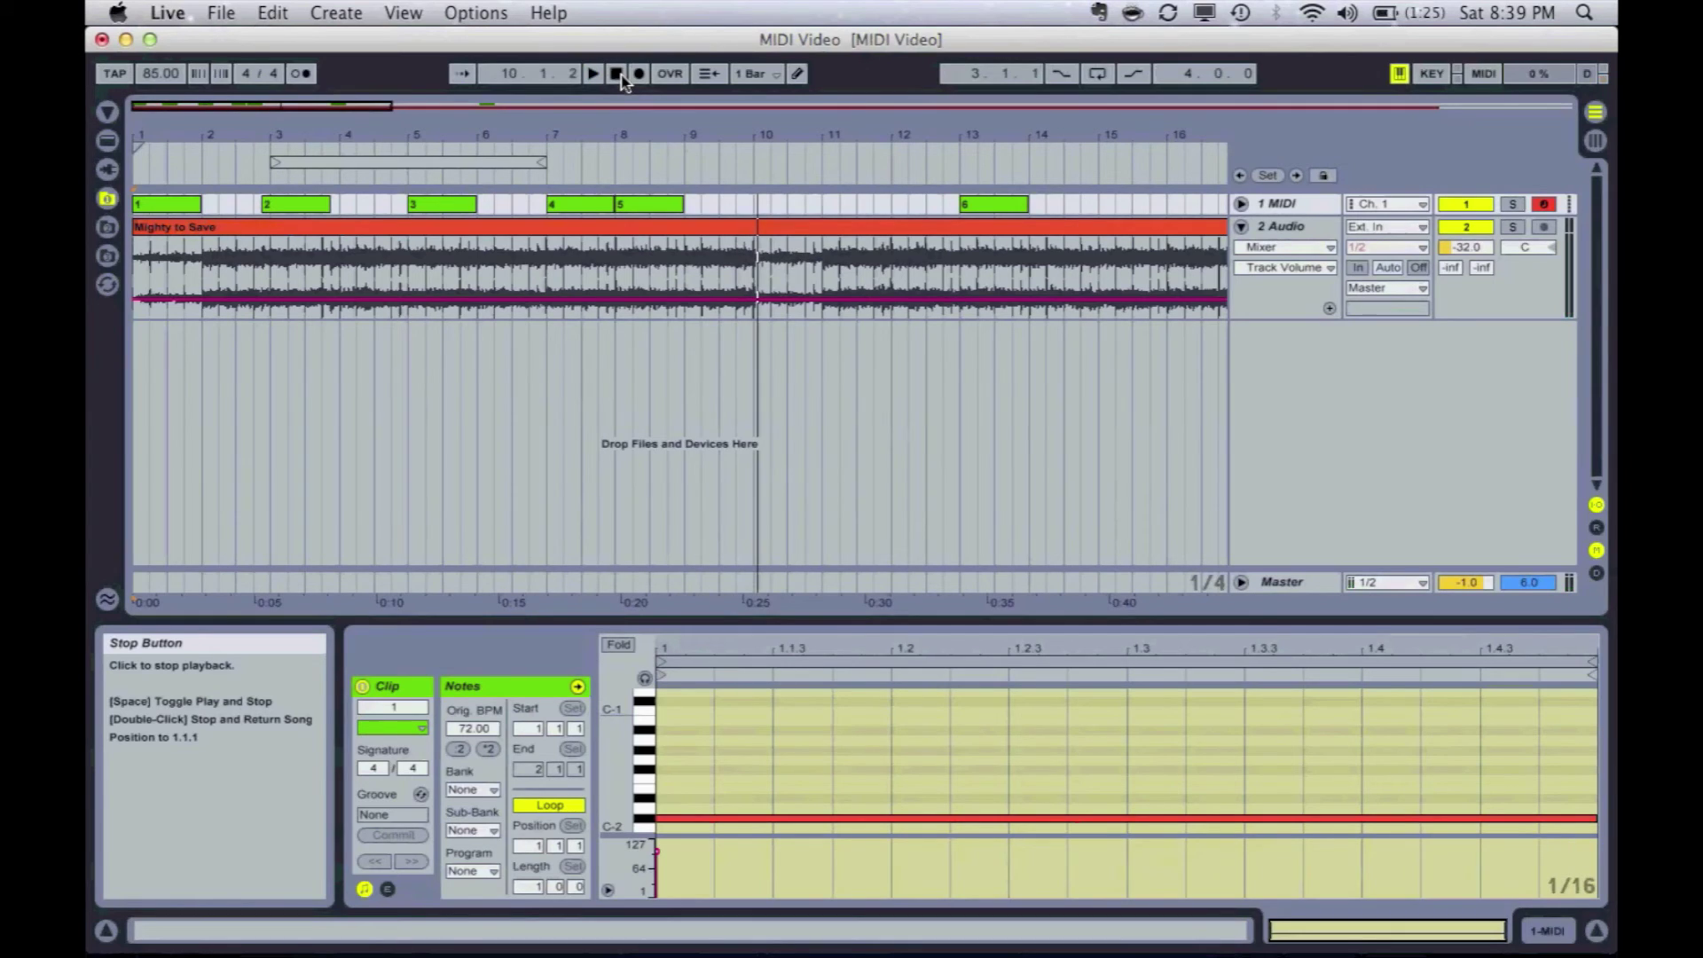
pyautogui.click(618, 74)
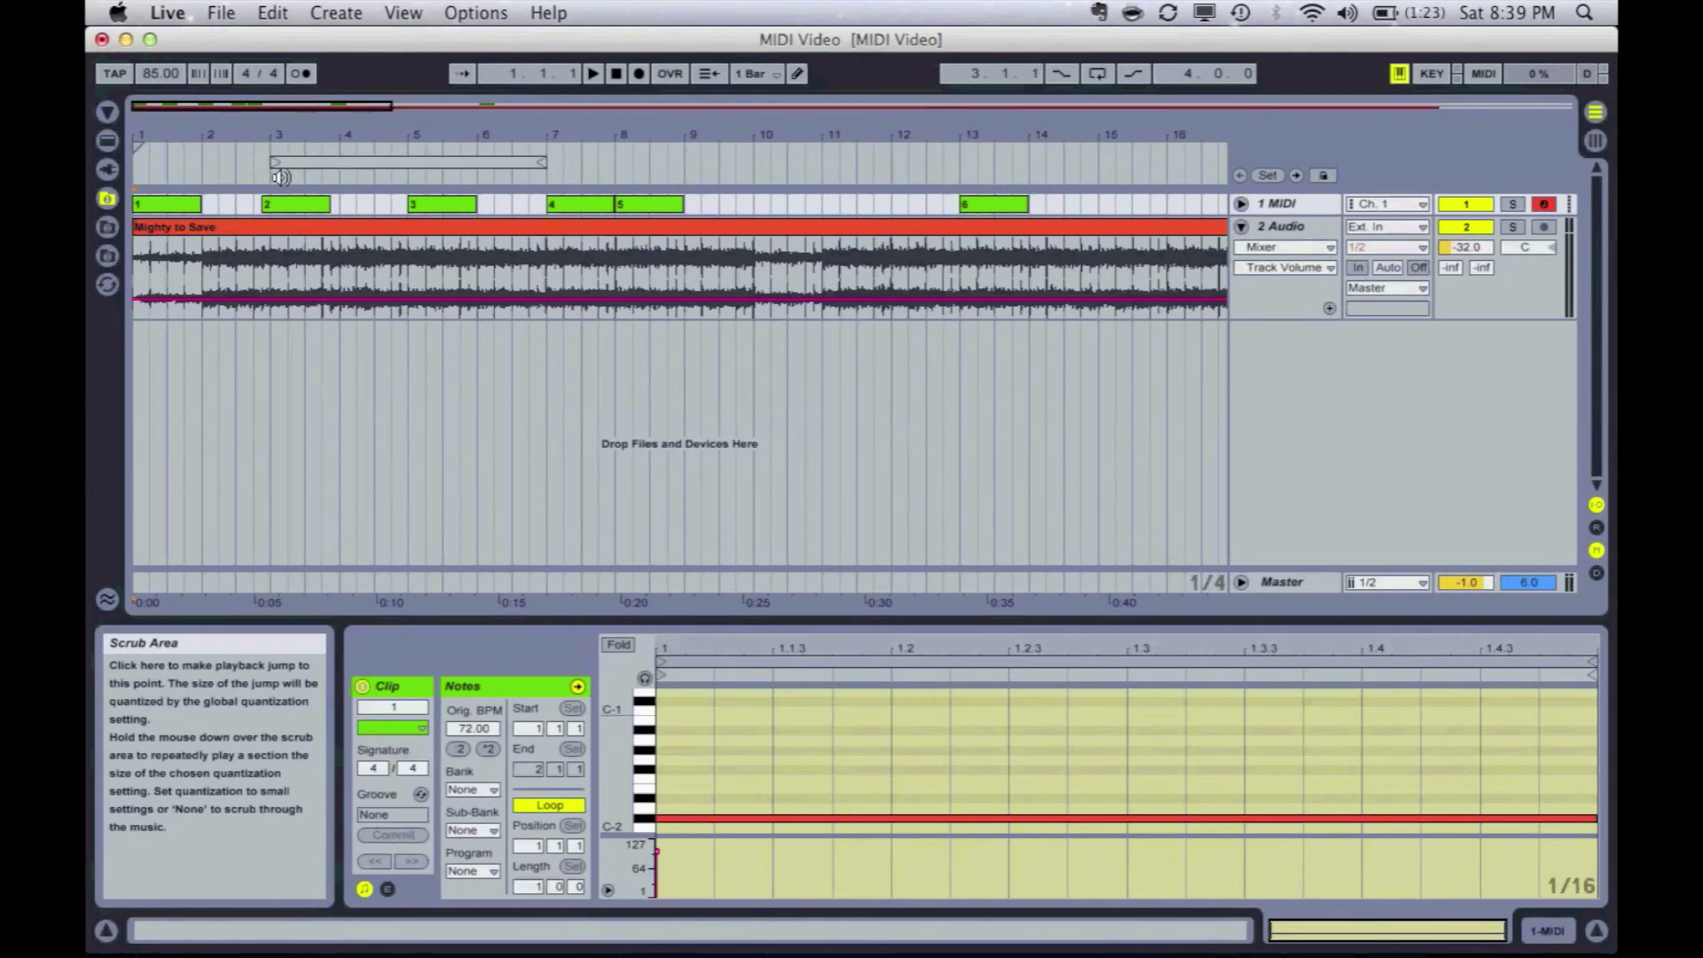
pyautogui.rightClick(341, 169)
# Add locators named 'Verse' at bar 4 and 'Intro' at bar 1.
pyautogui.click(382, 224)
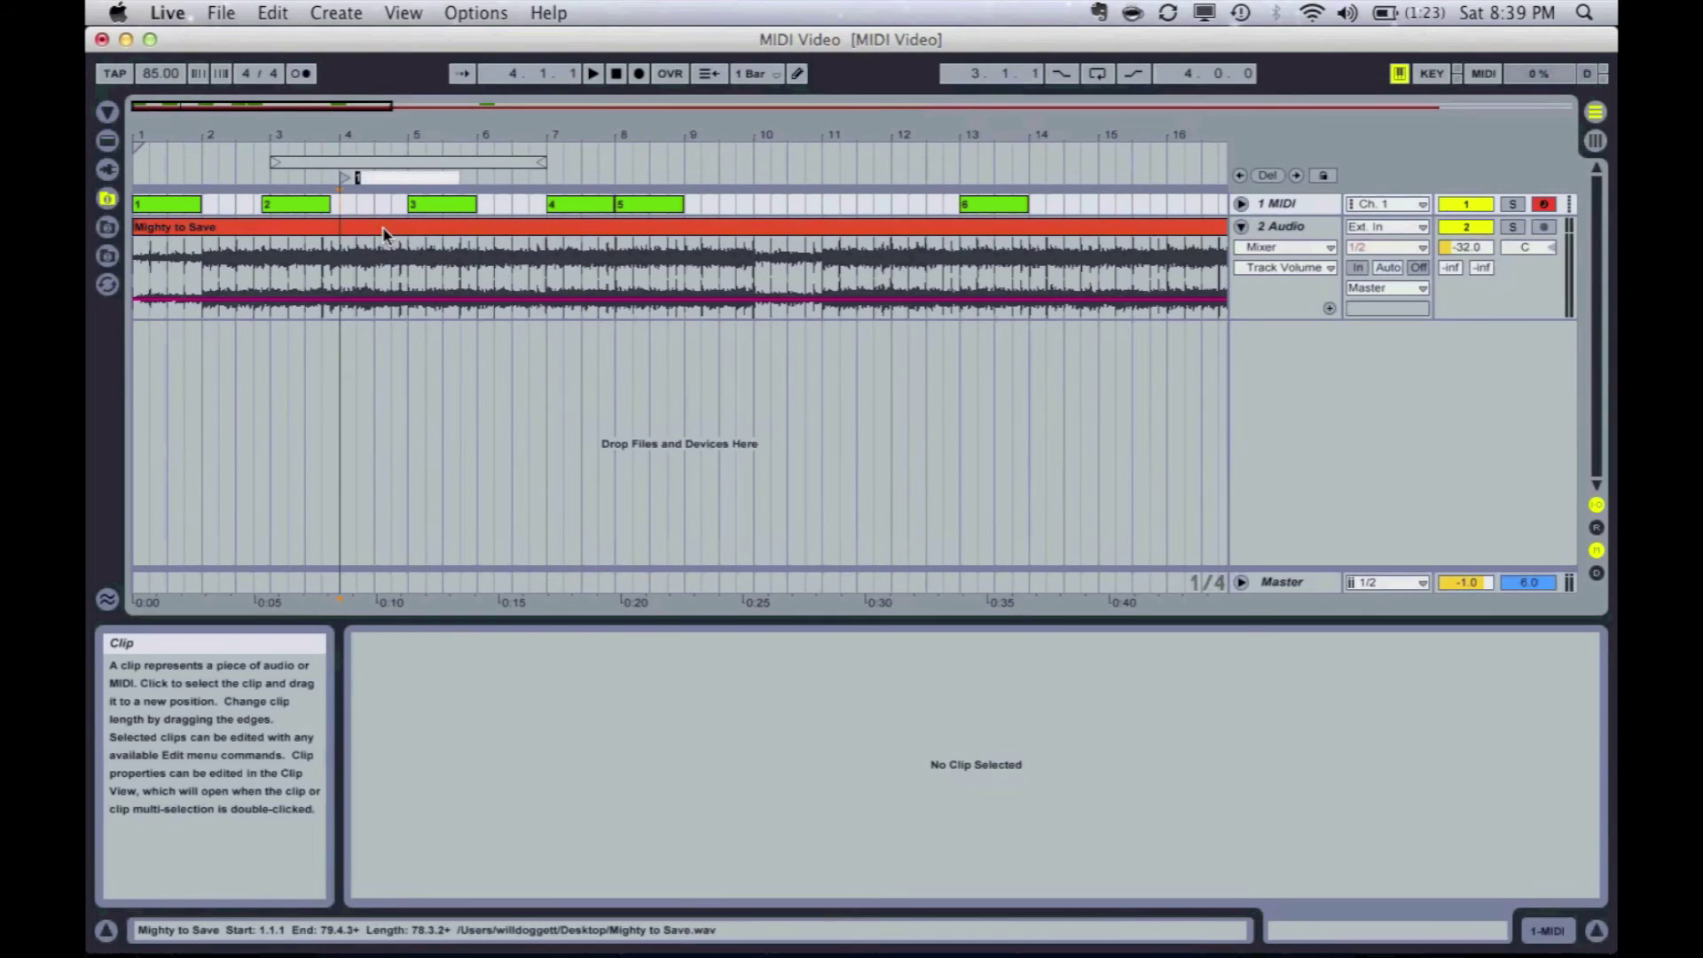
pyautogui.write('Verse')
pyautogui.press('Return')
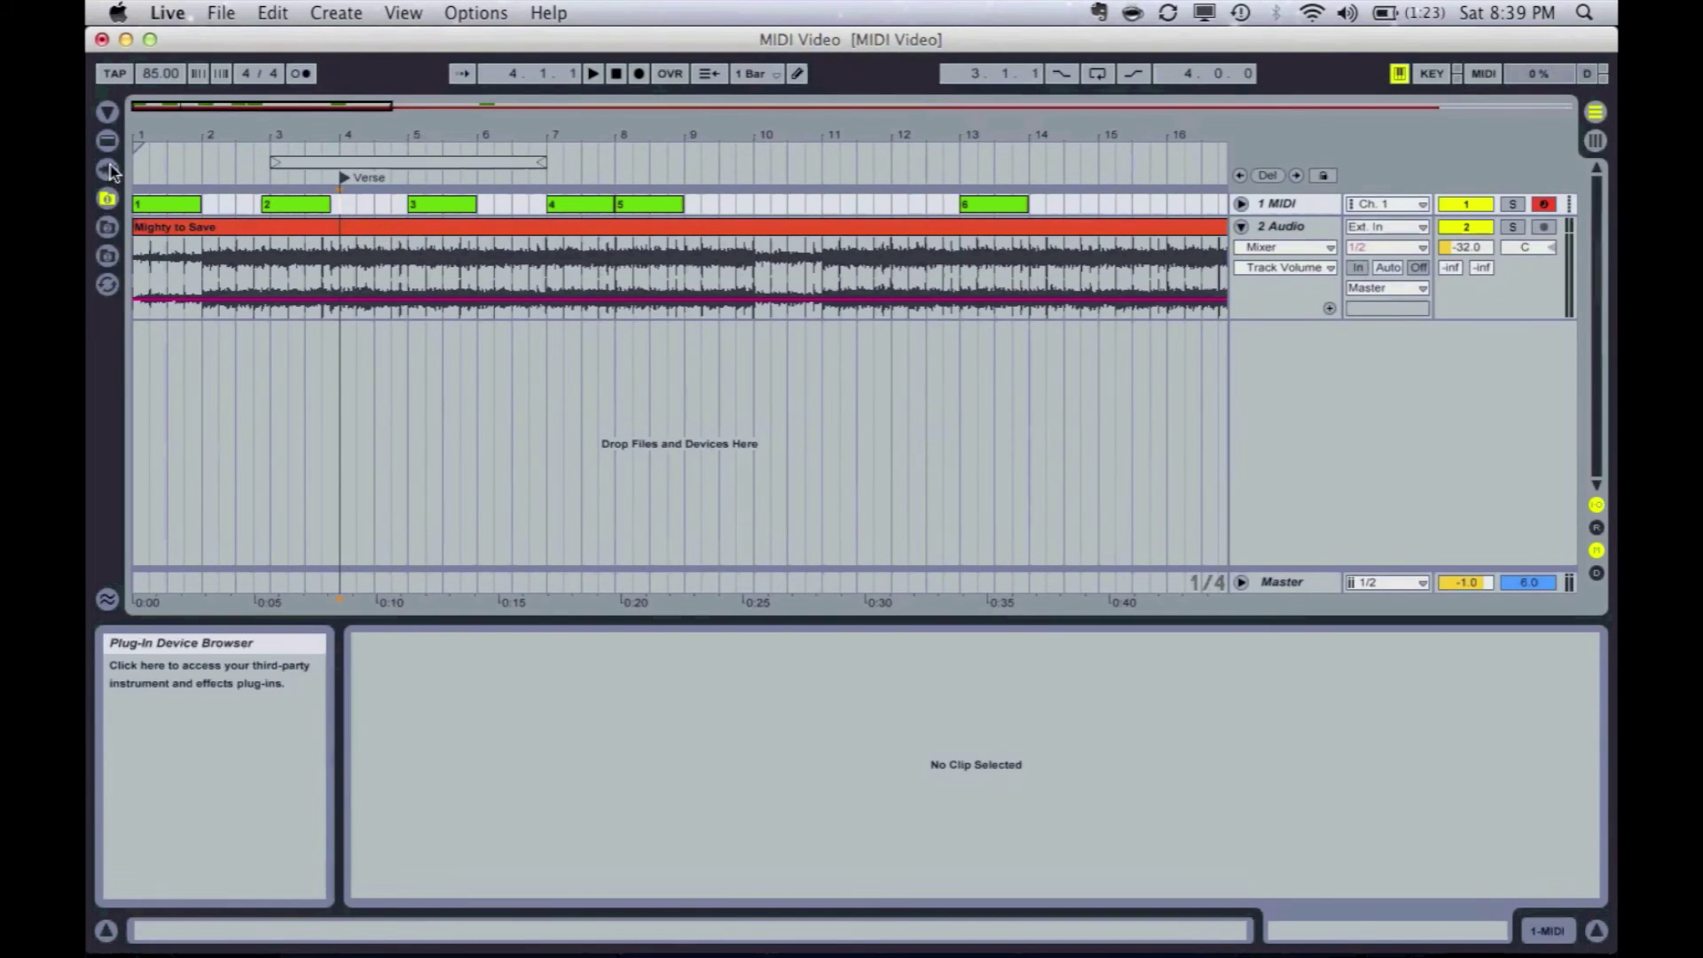
pyautogui.rightClick(135, 170)
pyautogui.click(160, 181)
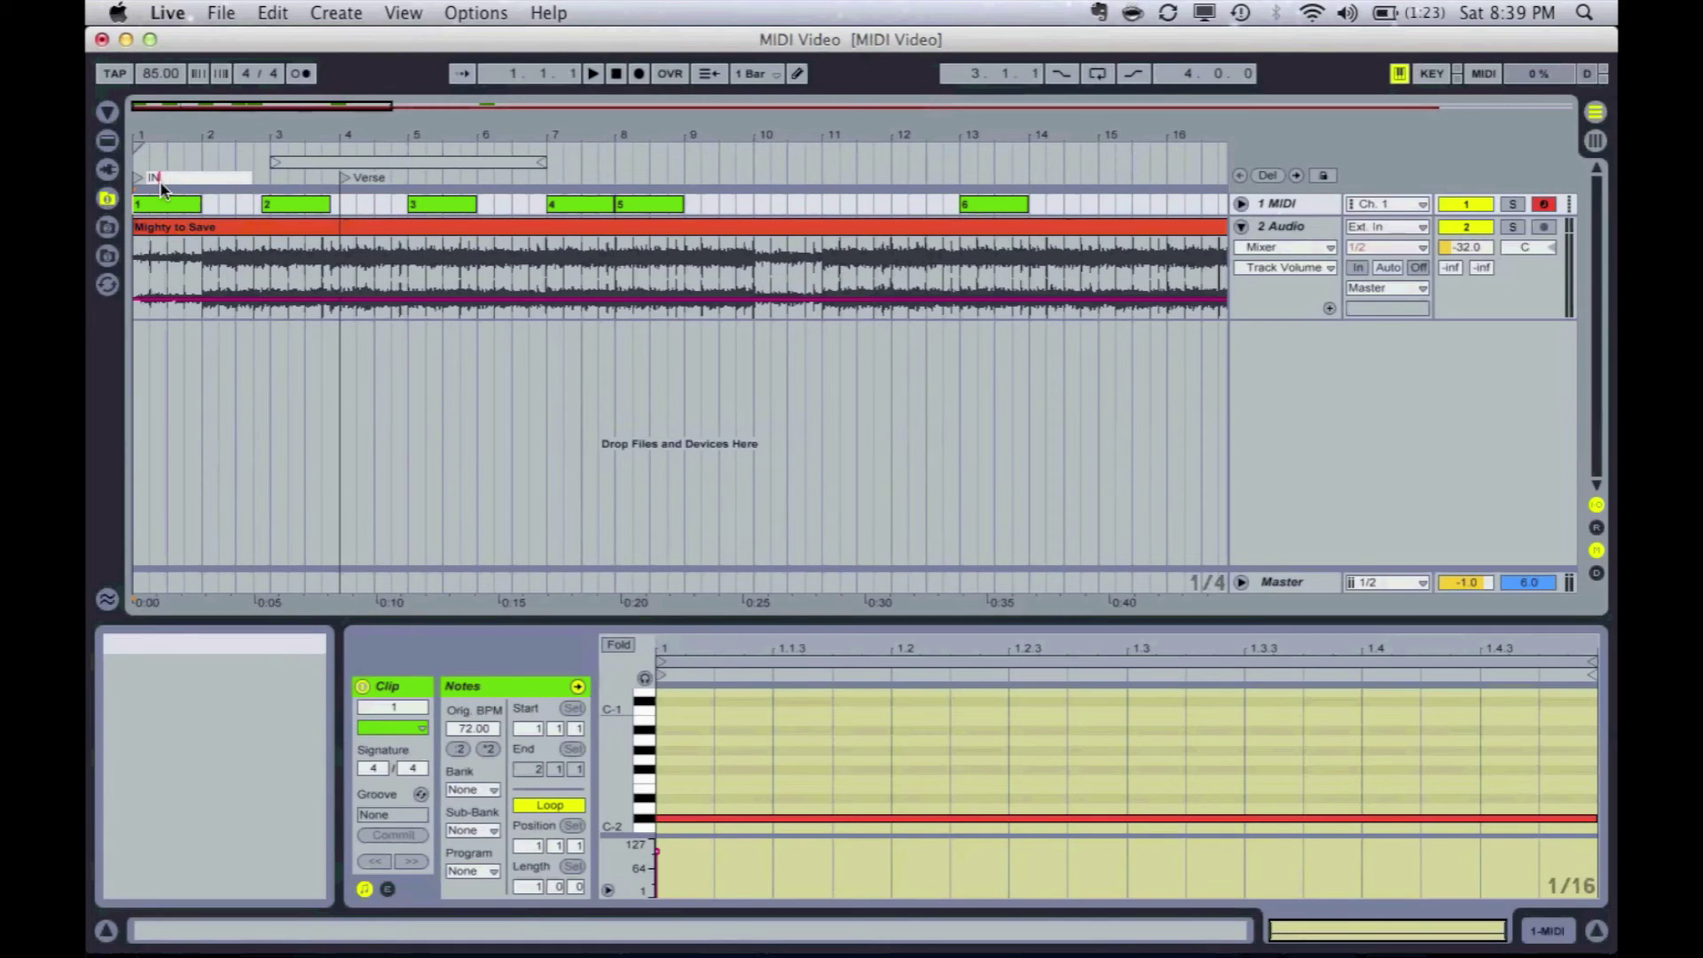
pyautogui.write('Intro')
pyautogui.press('Return')
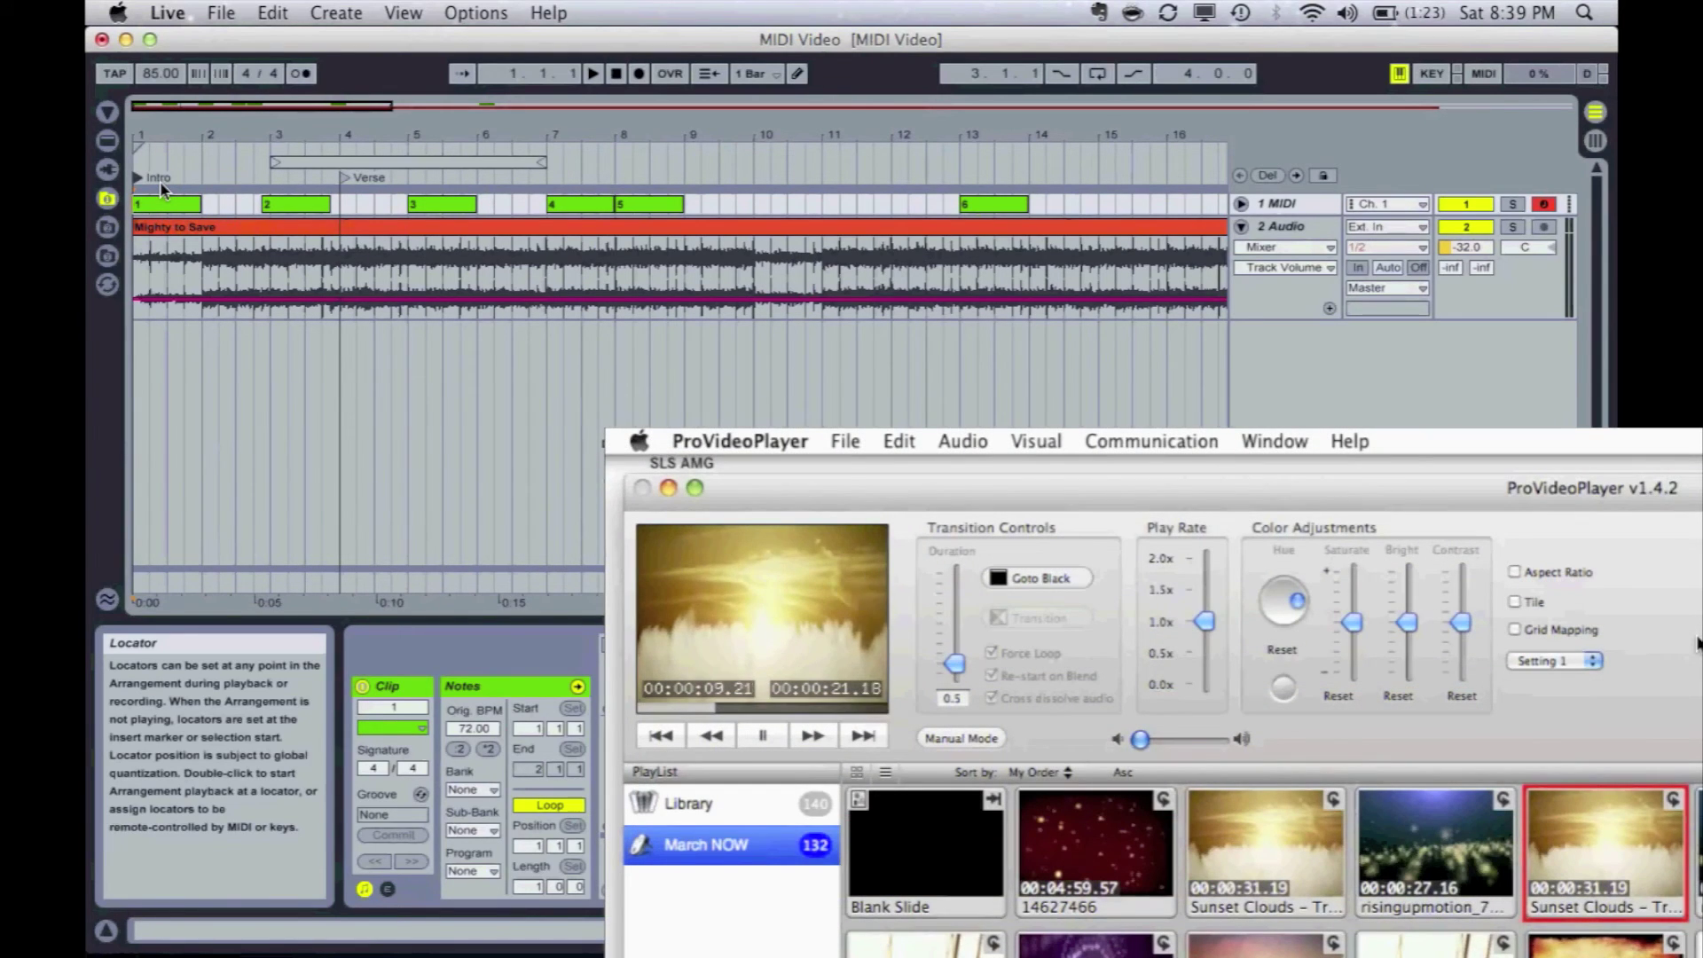
# Play from the Intro locator to check the video cue, then stop.
pyautogui.press('space')
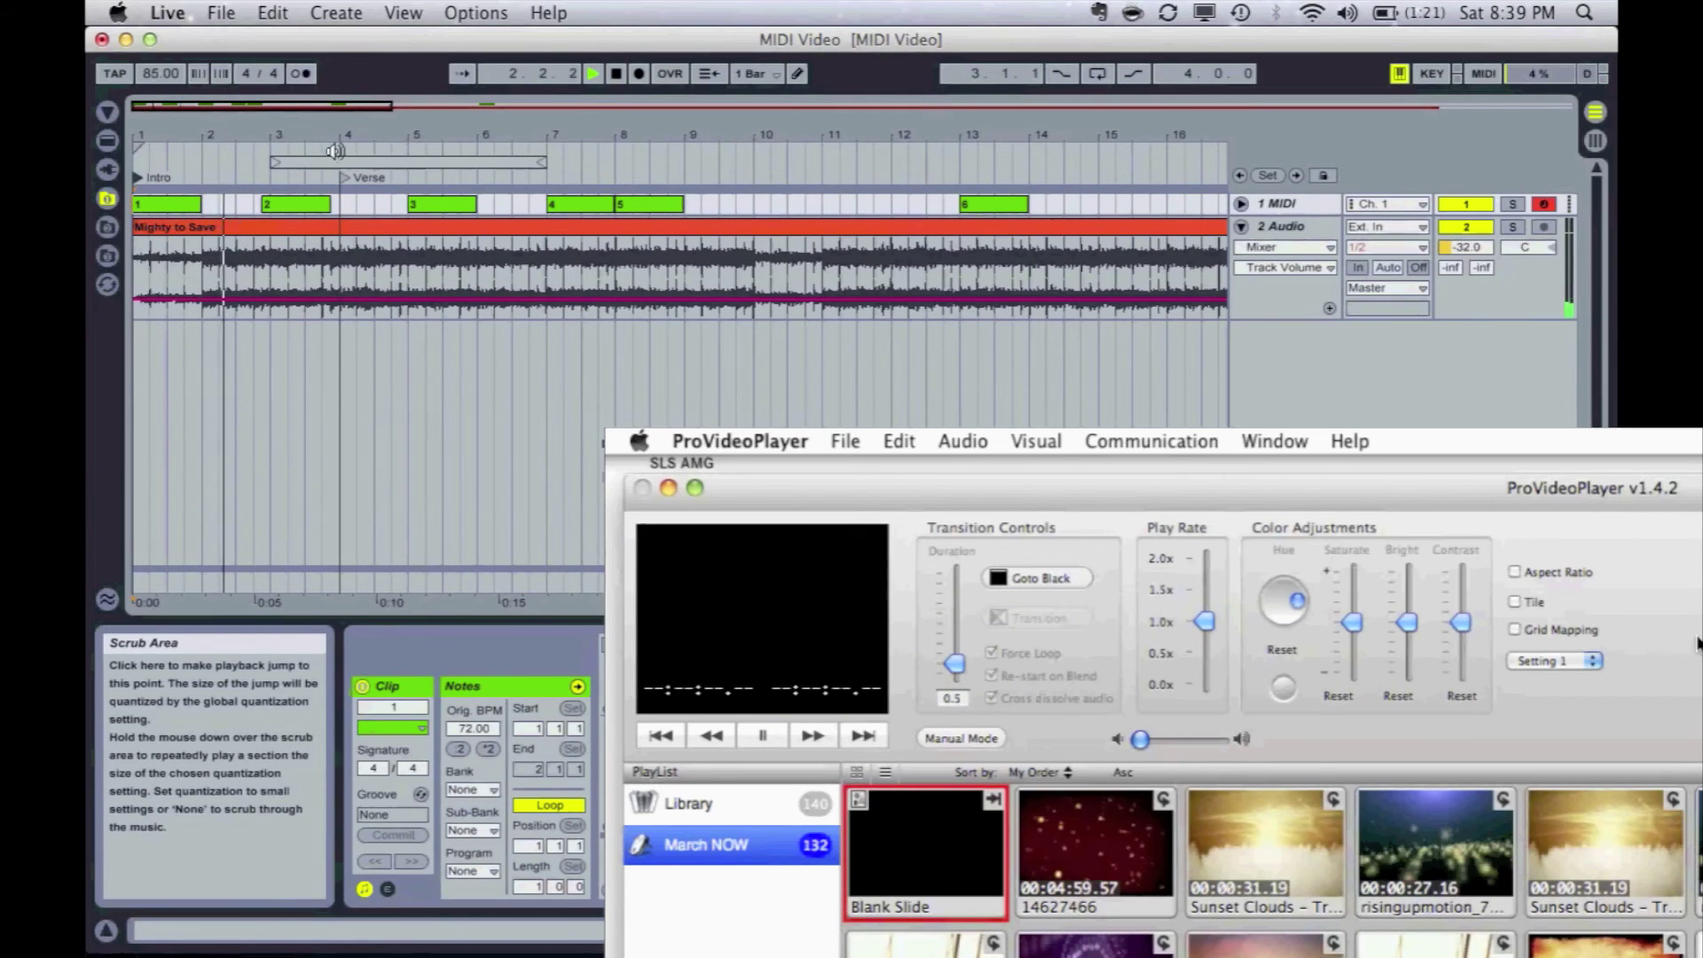
pyautogui.click(136, 180)
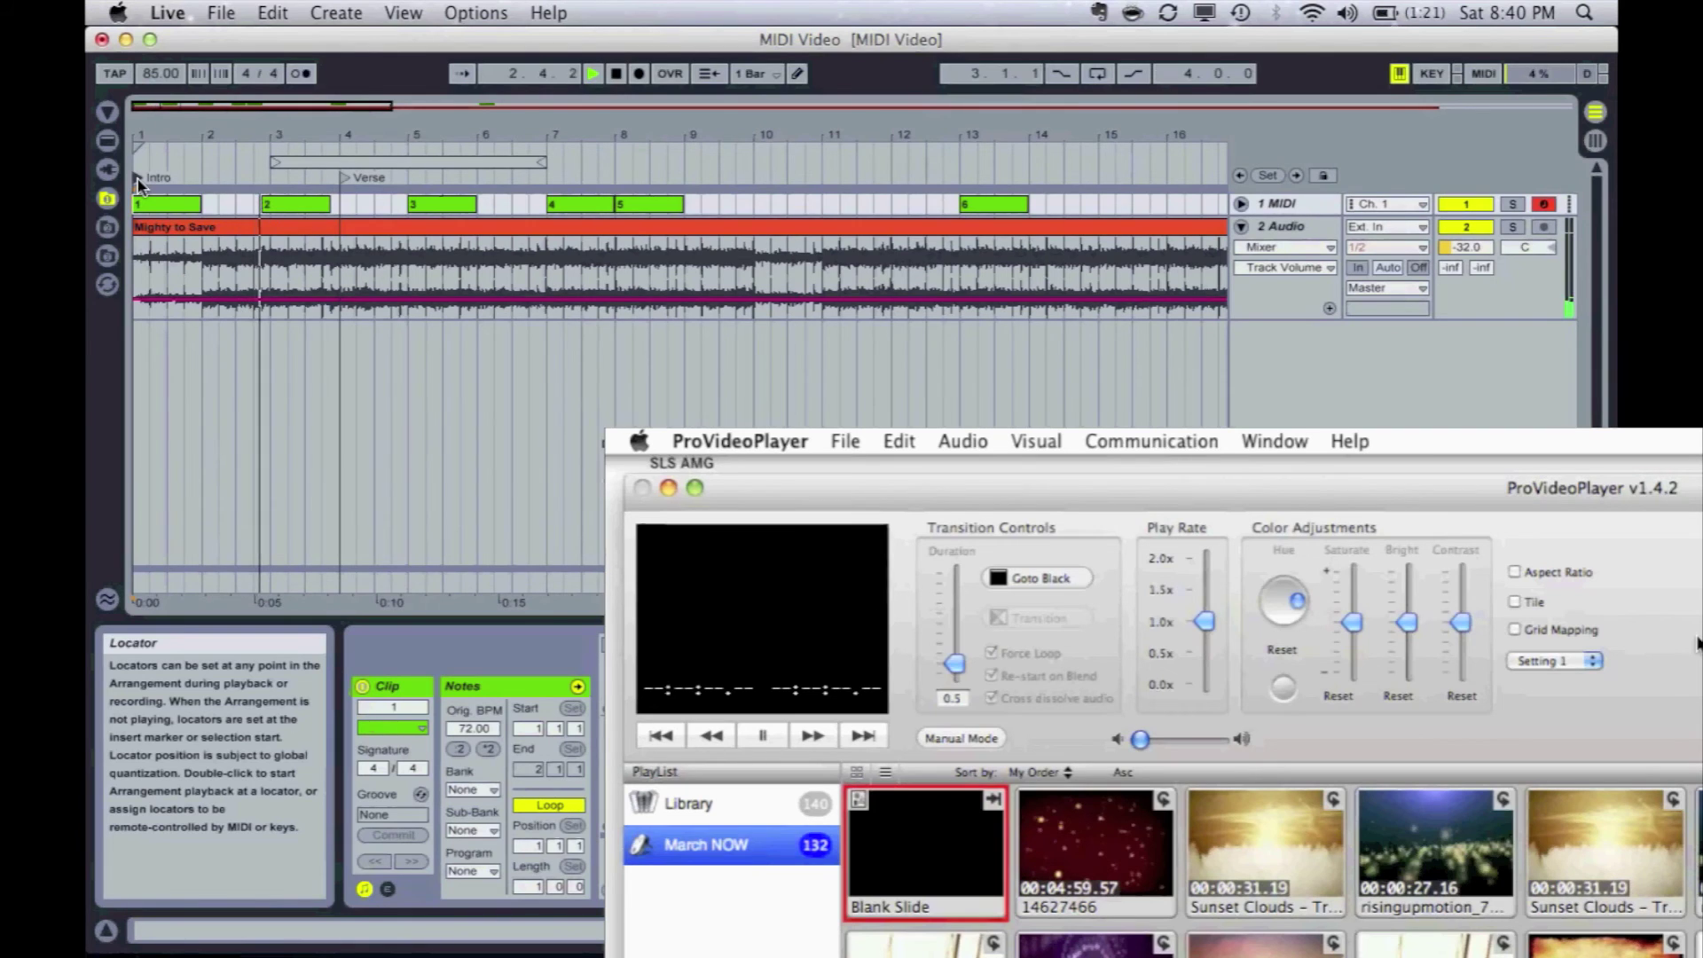
pyautogui.press('space')
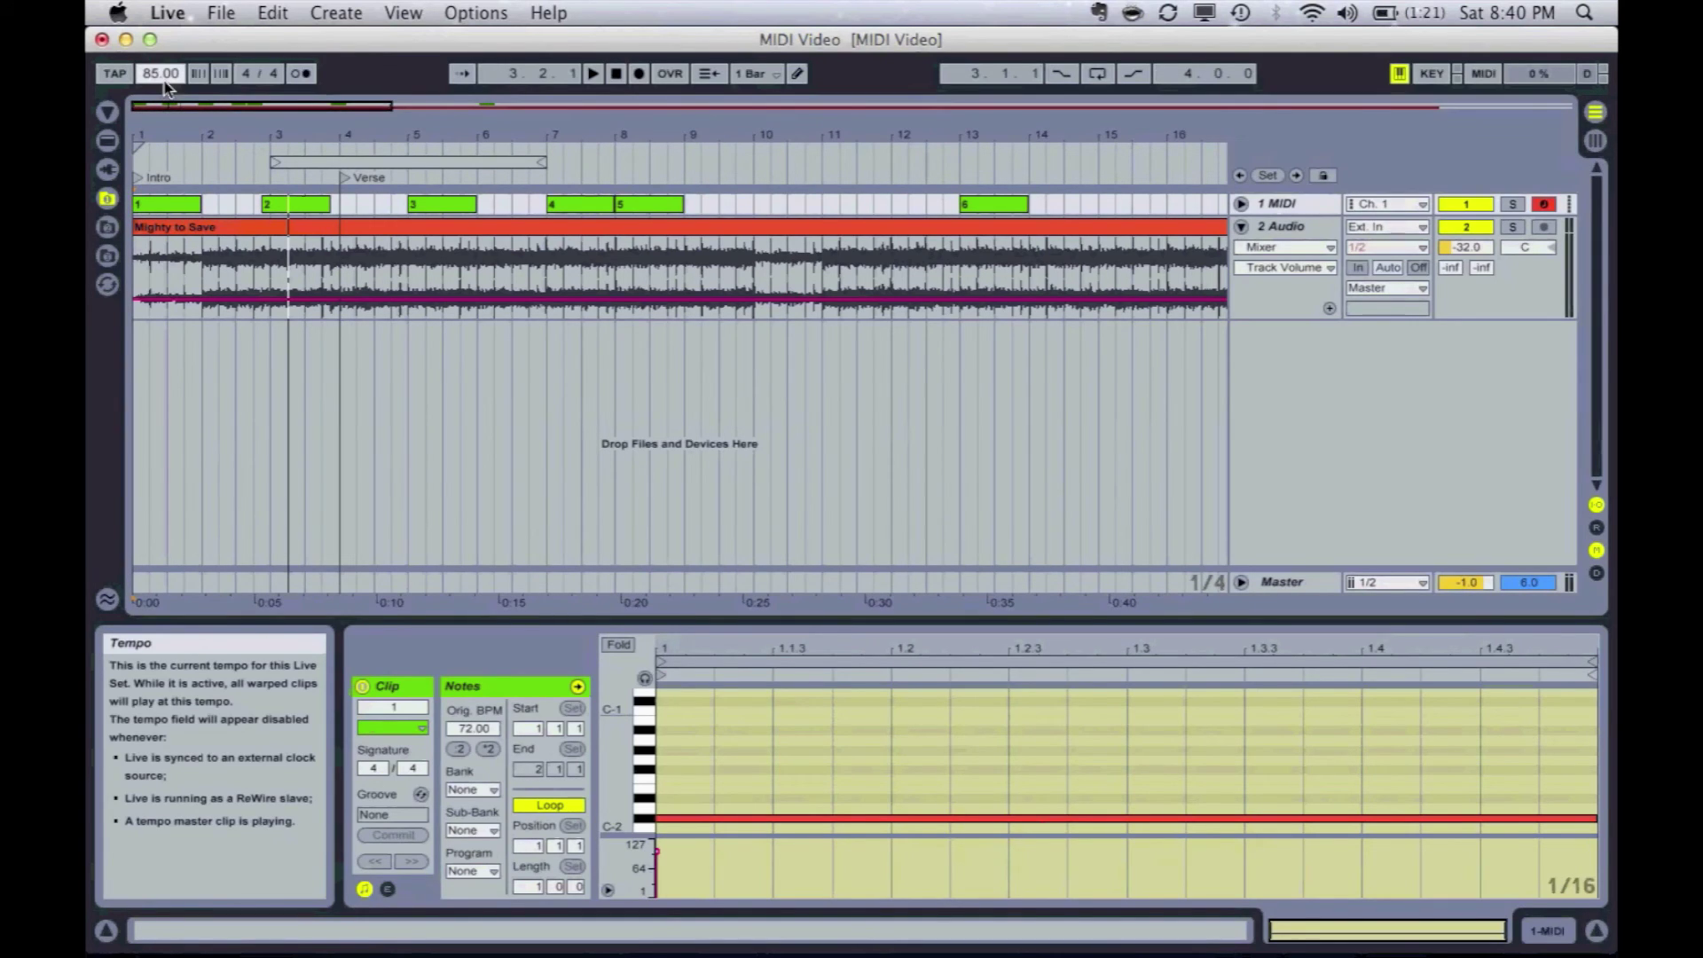
# Set the tempo to 120 BPM and return the song position to the start.
pyautogui.write('120')
pyautogui.press('Return')
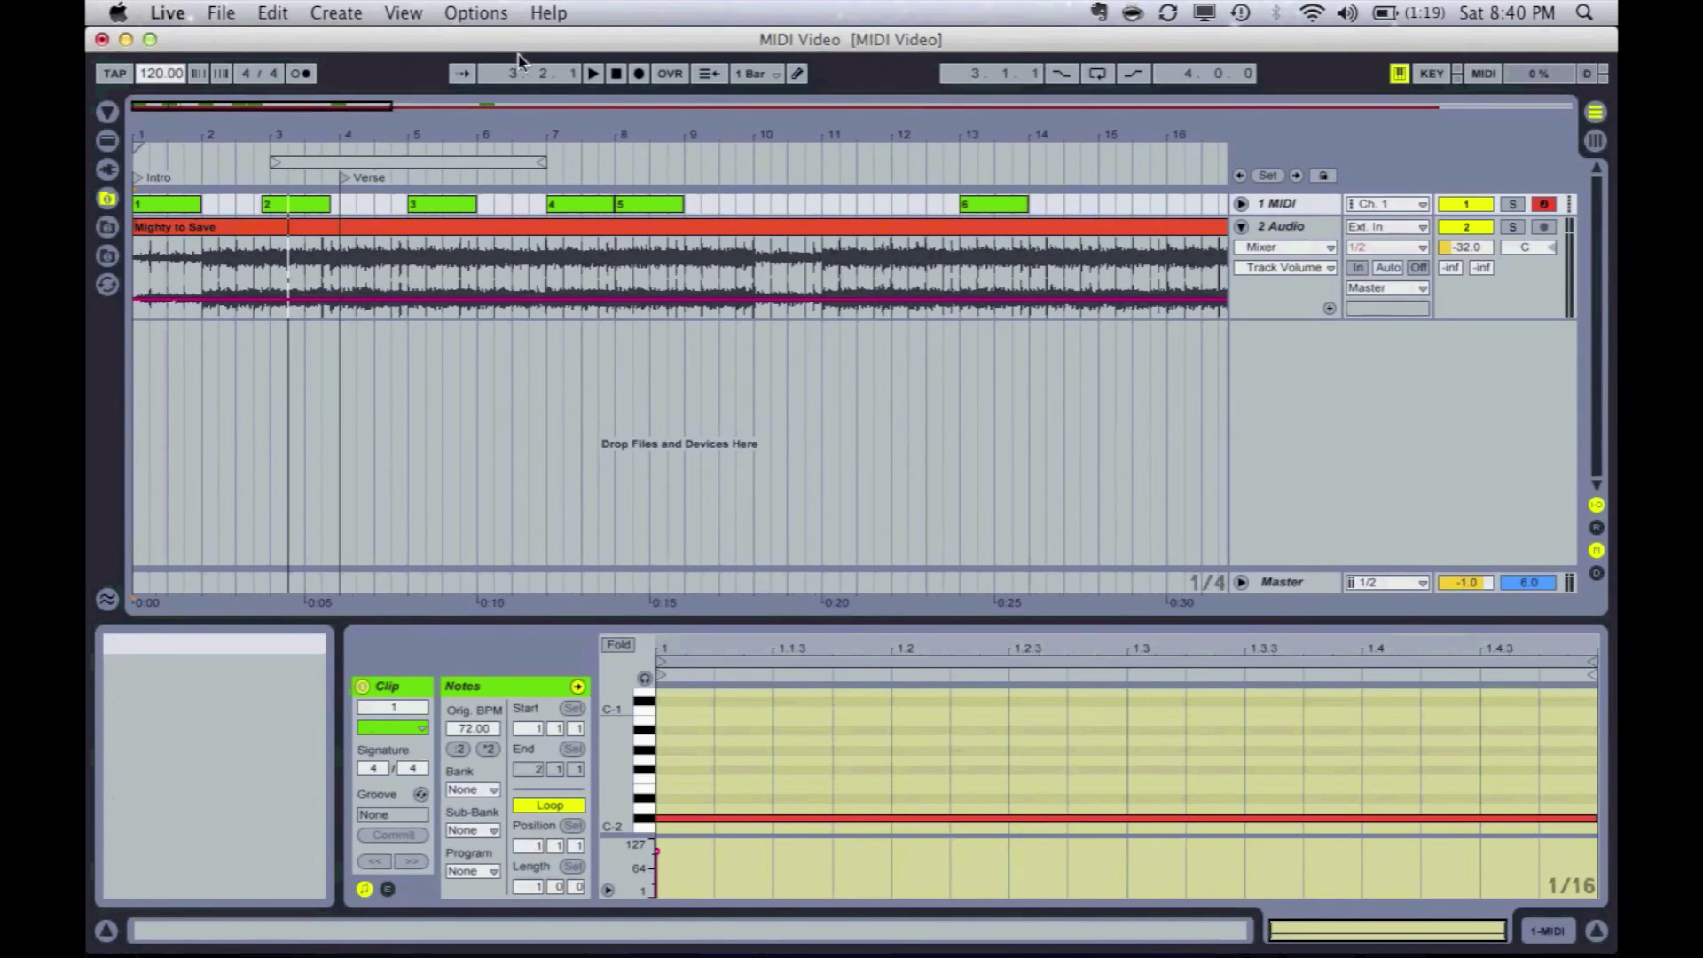
pyautogui.click(618, 75)
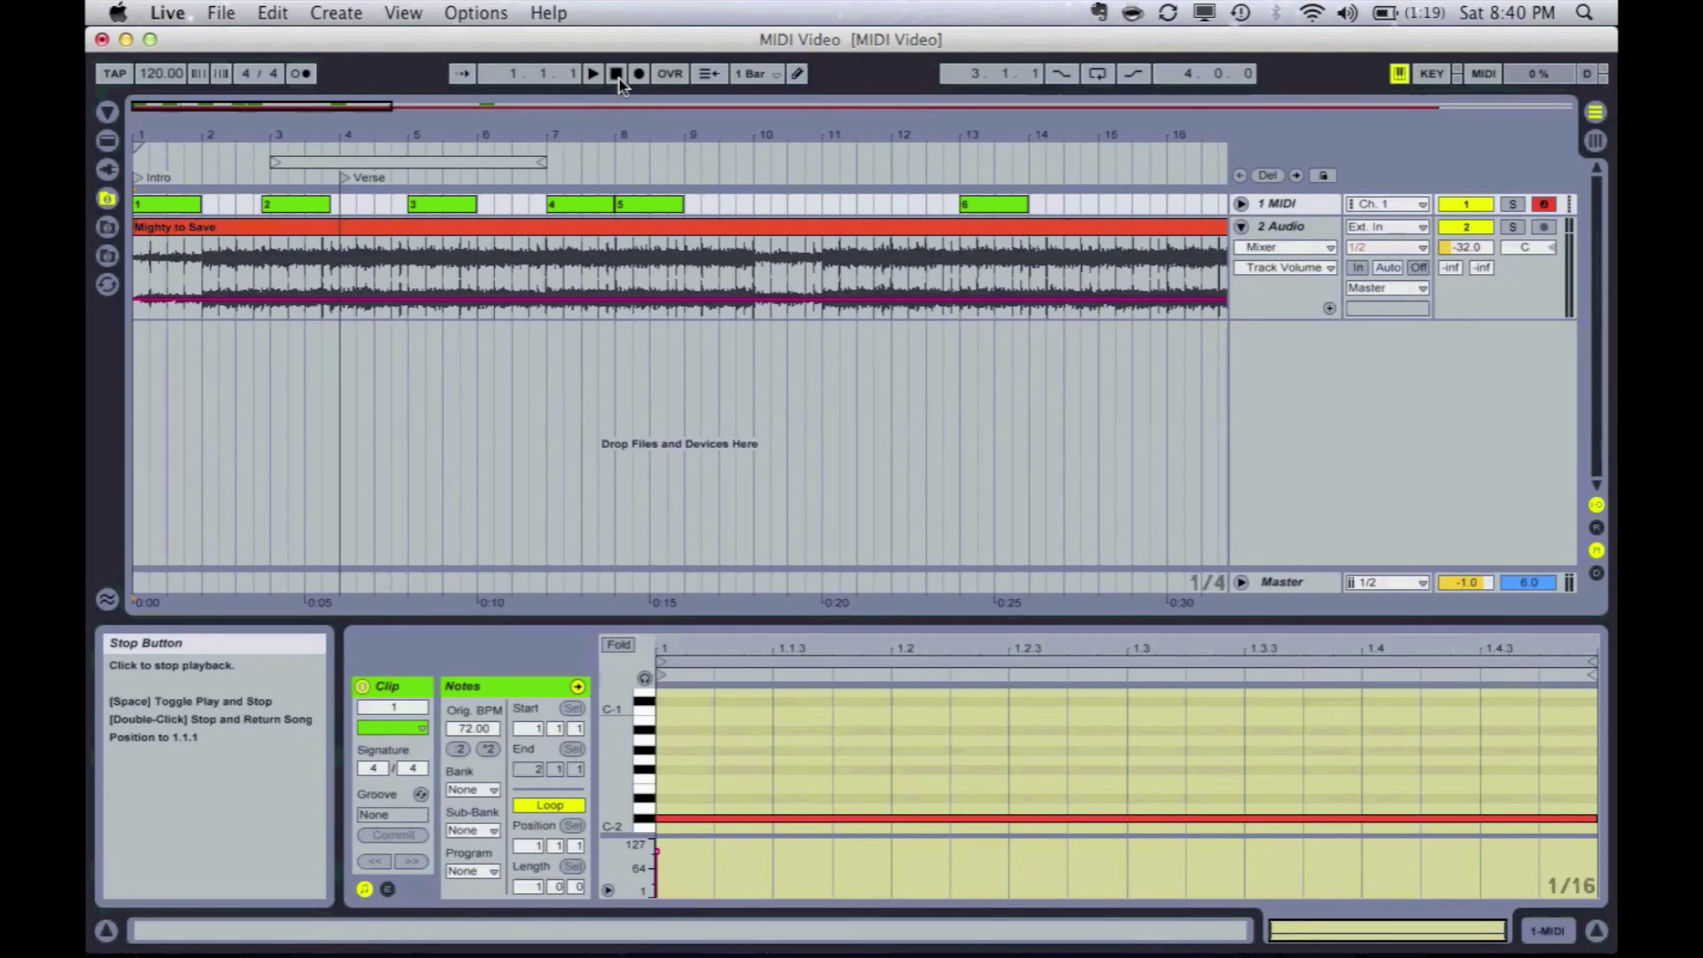
# Play the opening bars to check the triggered video, then stop and reset to the start.
pyautogui.press('space')
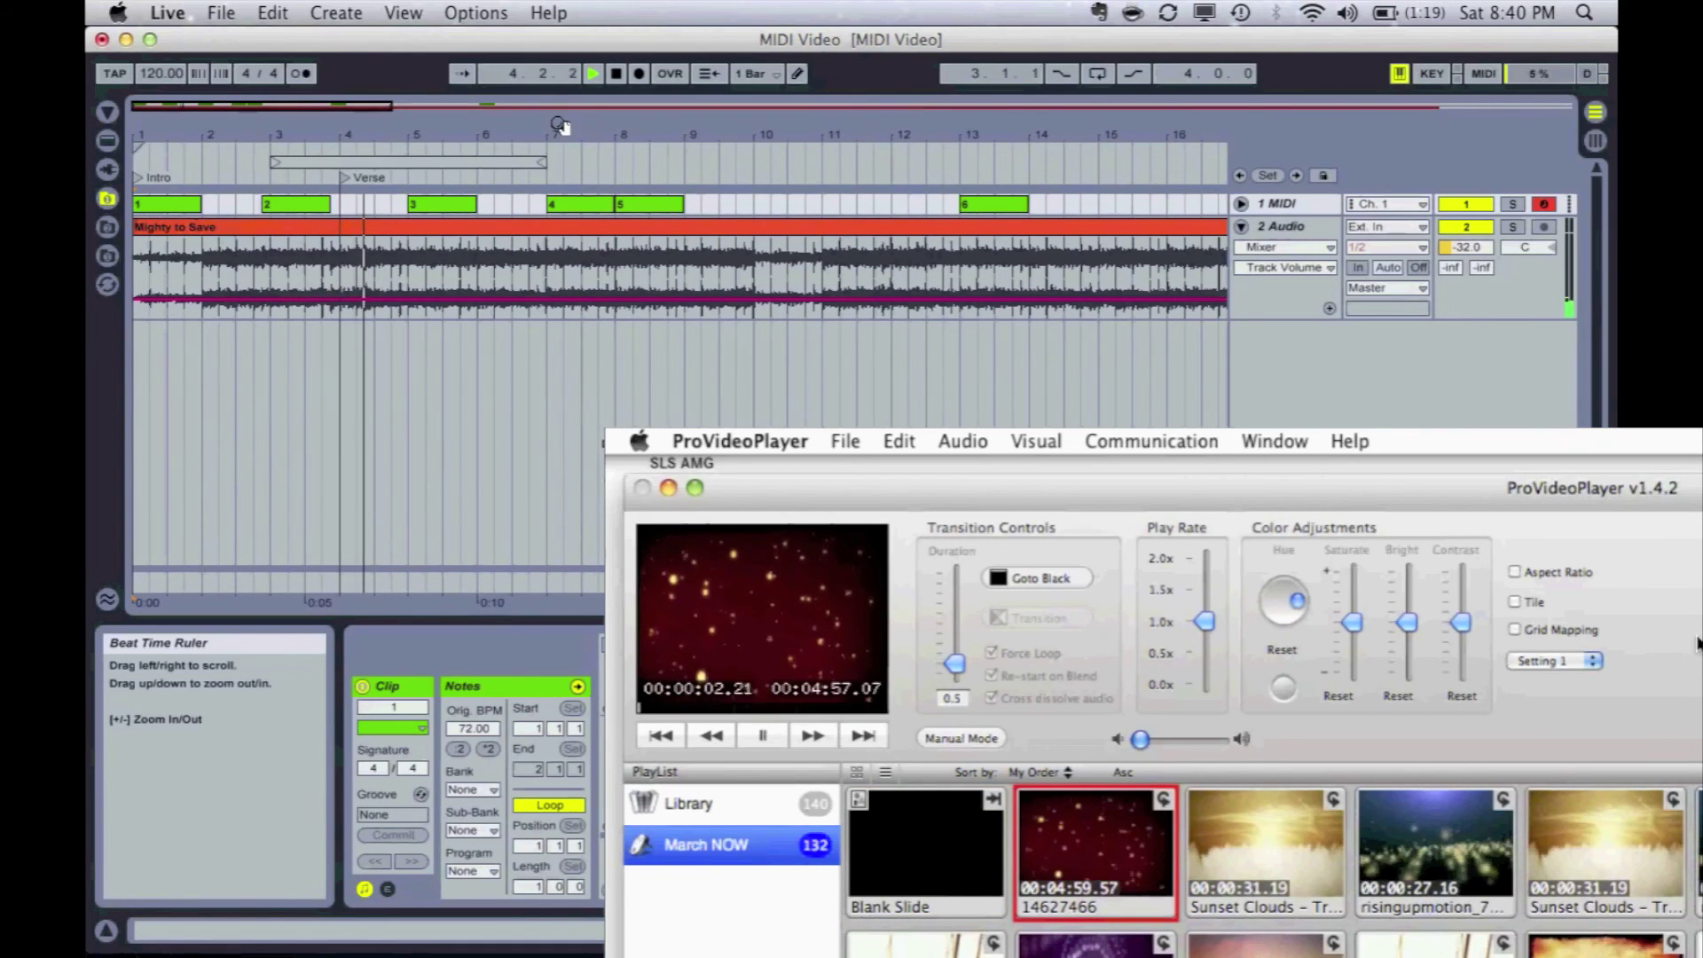
pyautogui.press('space')
pyautogui.click(618, 76)
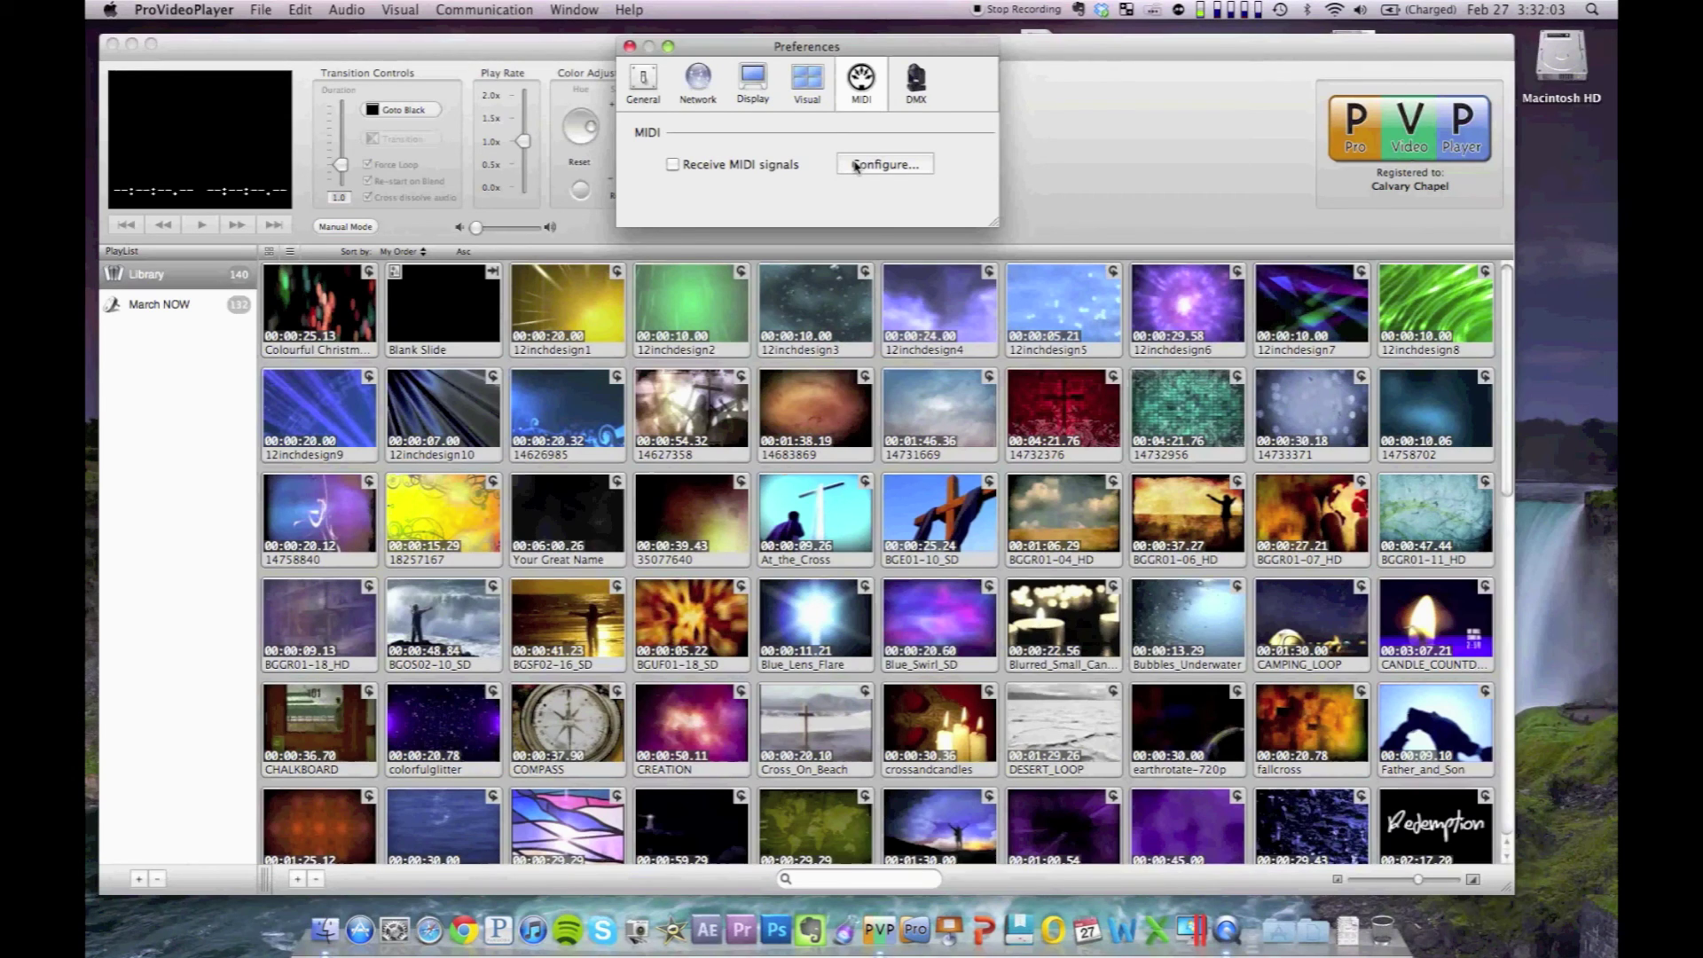
# Open ProVideoPlayer's MIDI grid configuration, showing cells 1–120 across 12 rows on channel 1.
pyautogui.click(857, 167)
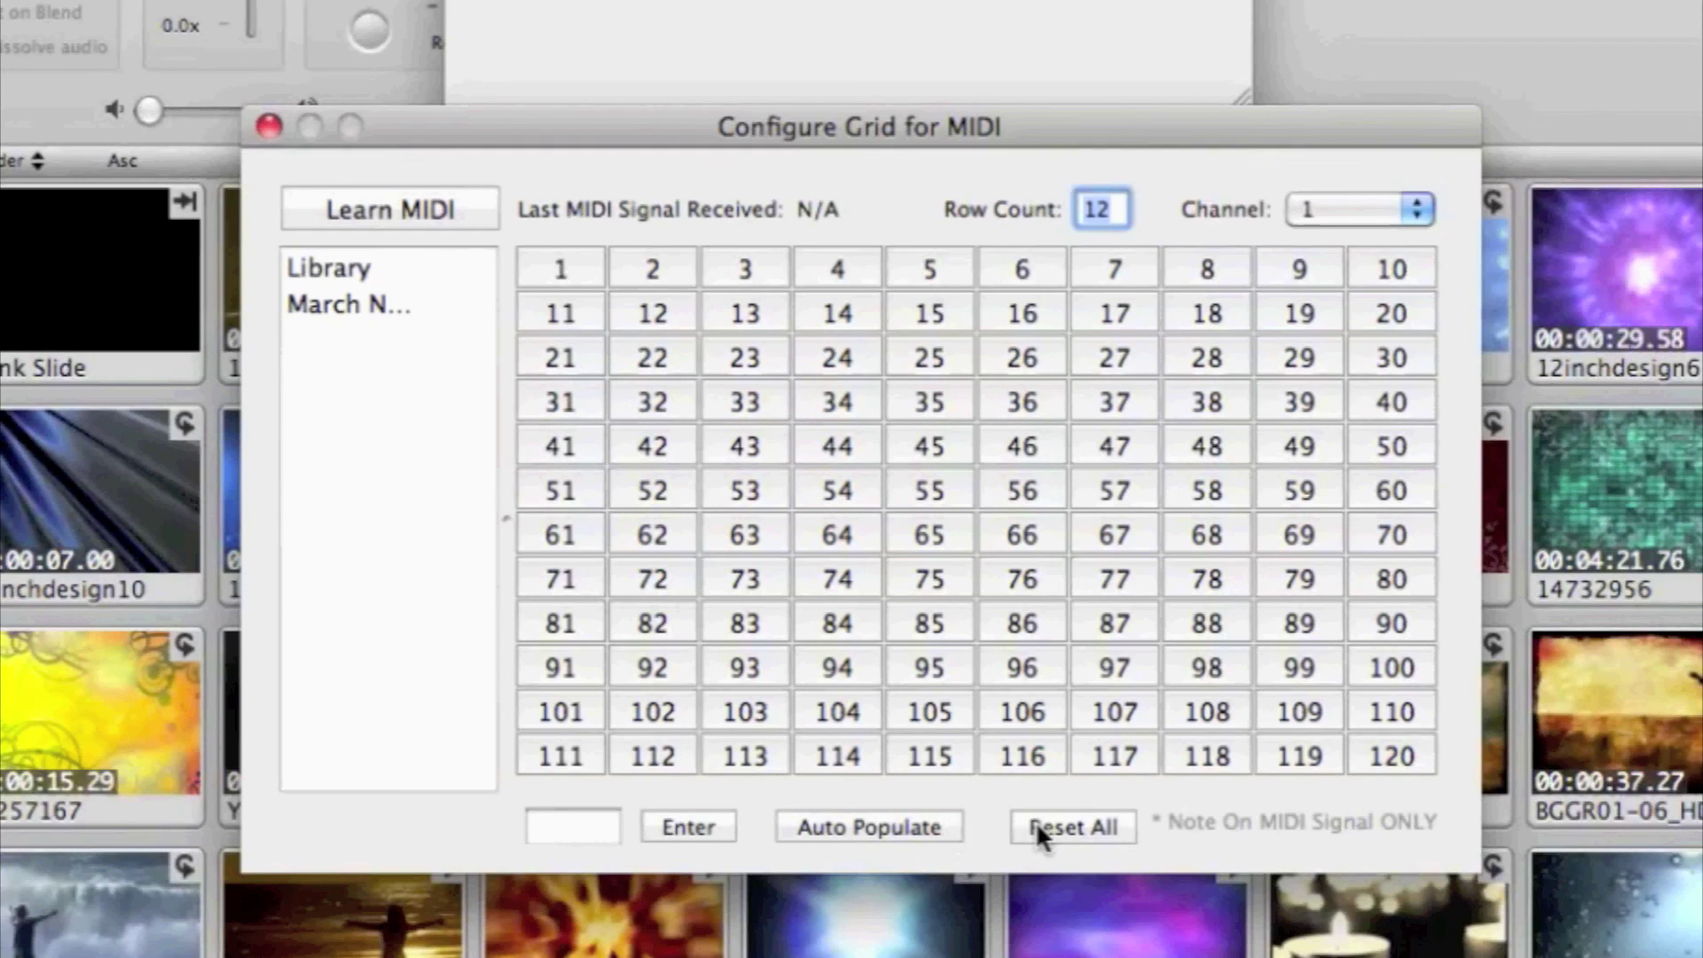
# Reset all MIDI grid cells, then auto-populate the 12 rows with notes 1–120 on channel 1.
pyautogui.click(1075, 831)
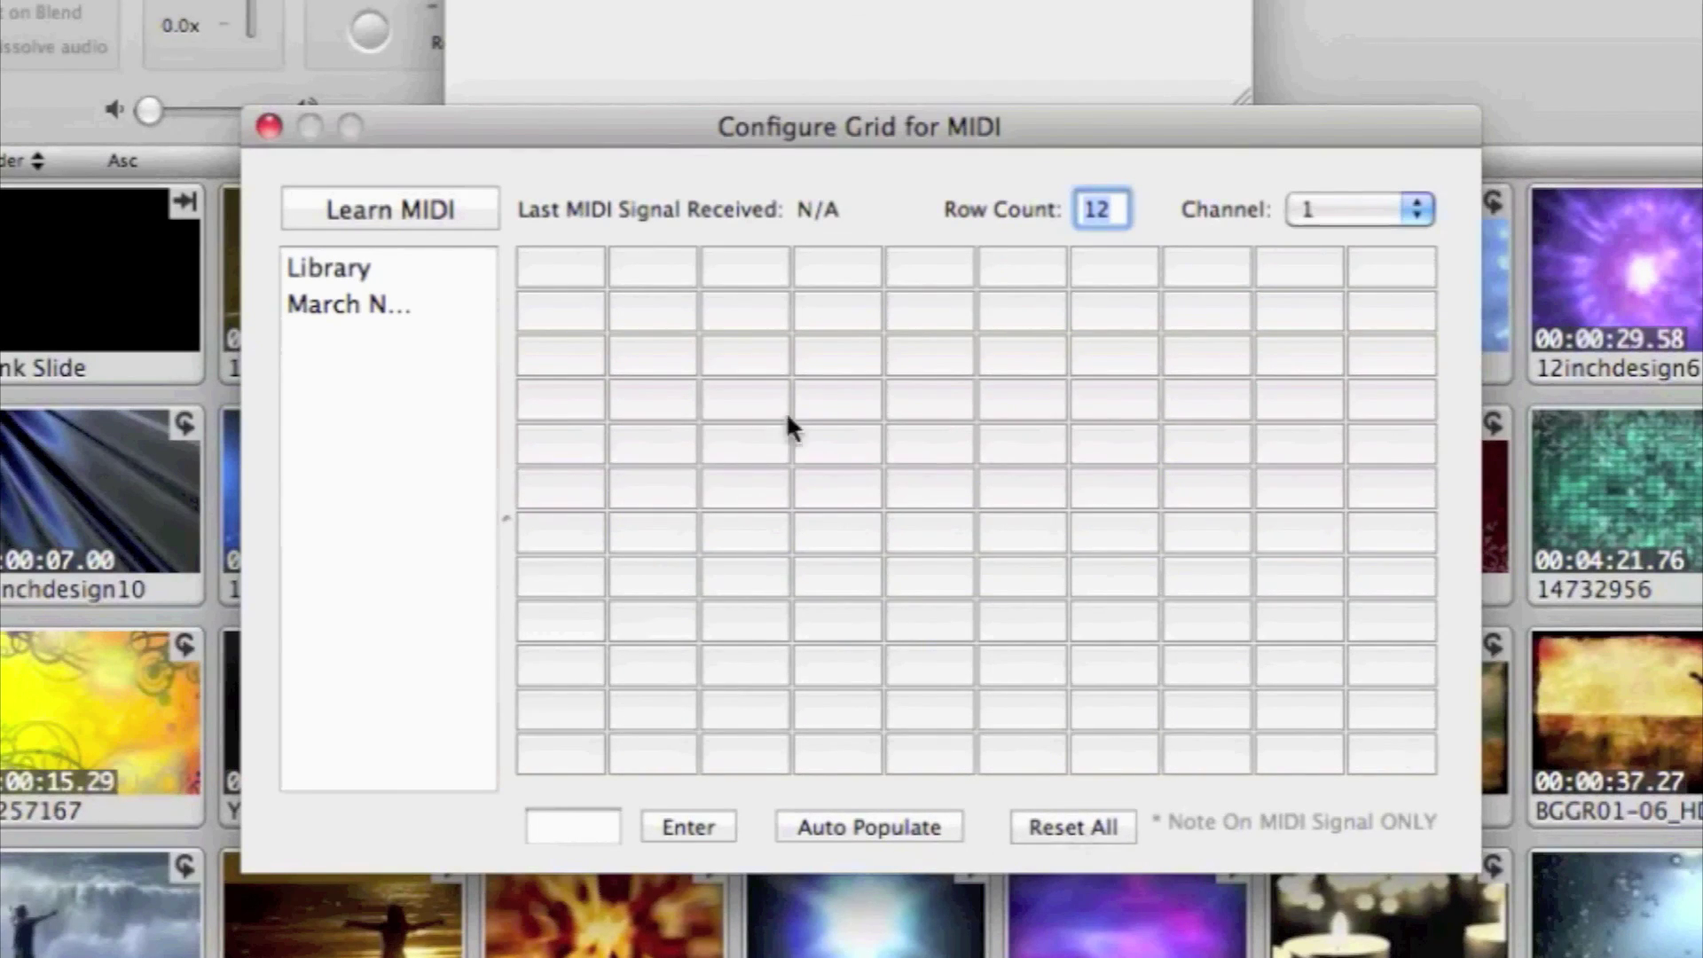
pyautogui.click(873, 825)
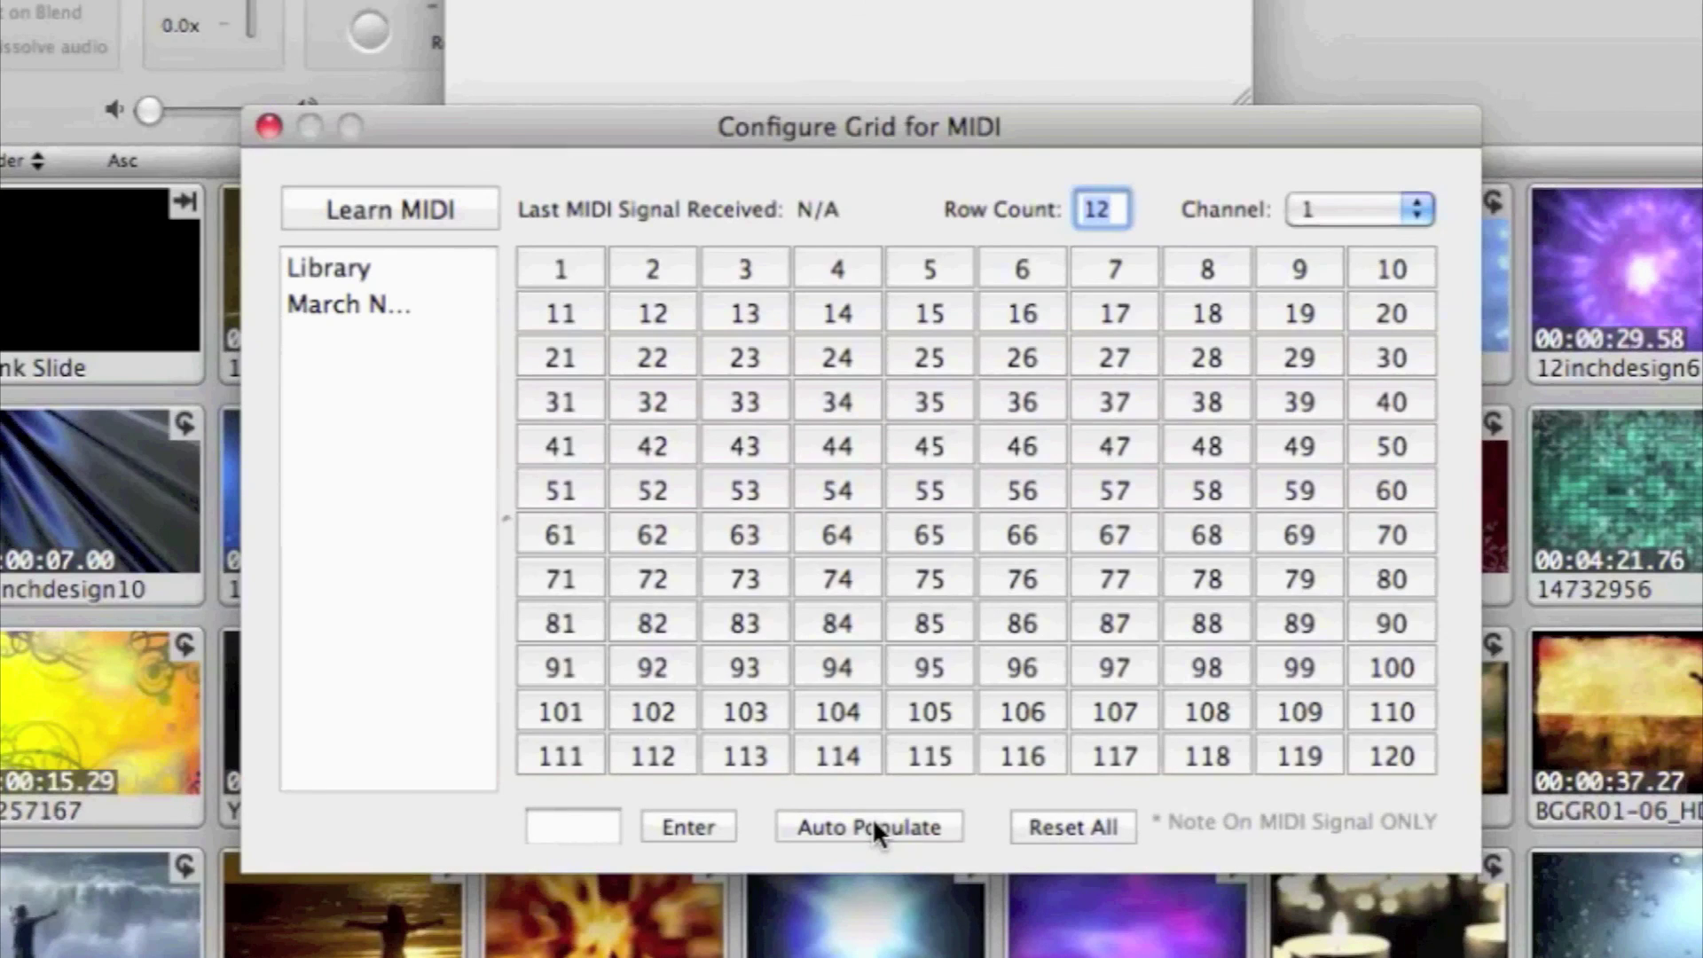